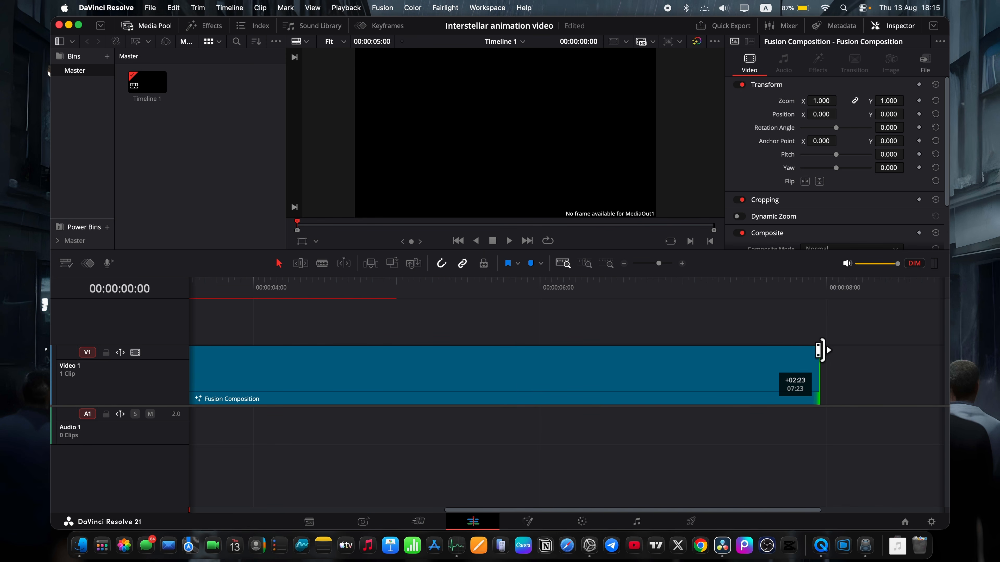
# Open the Fusion Composition clip for node editing and add Renderer3D, Camera3D, Merge3D and ImagePlane3D nodes.
pyautogui.hotkey('shift', 'z')
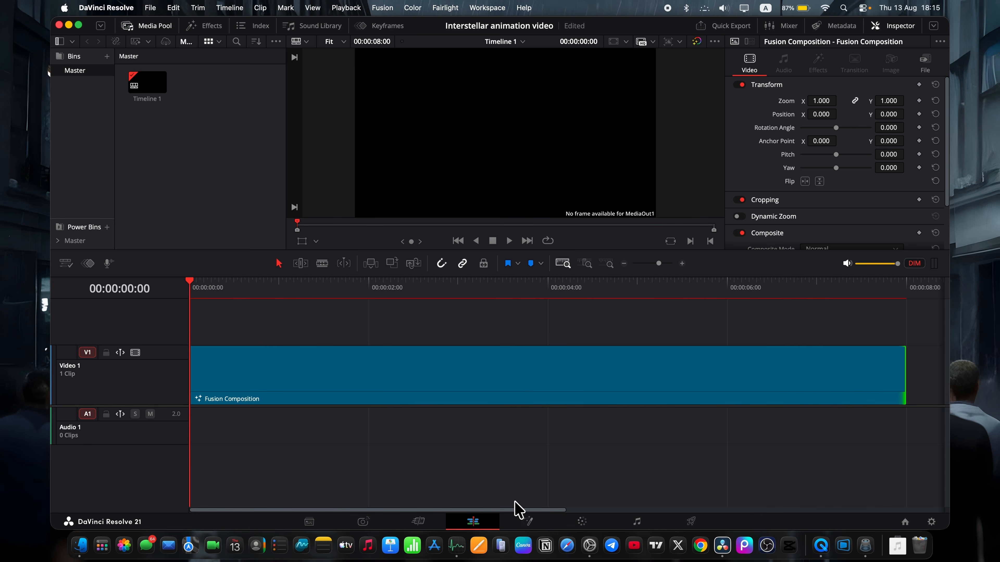
pyautogui.click(533, 524)
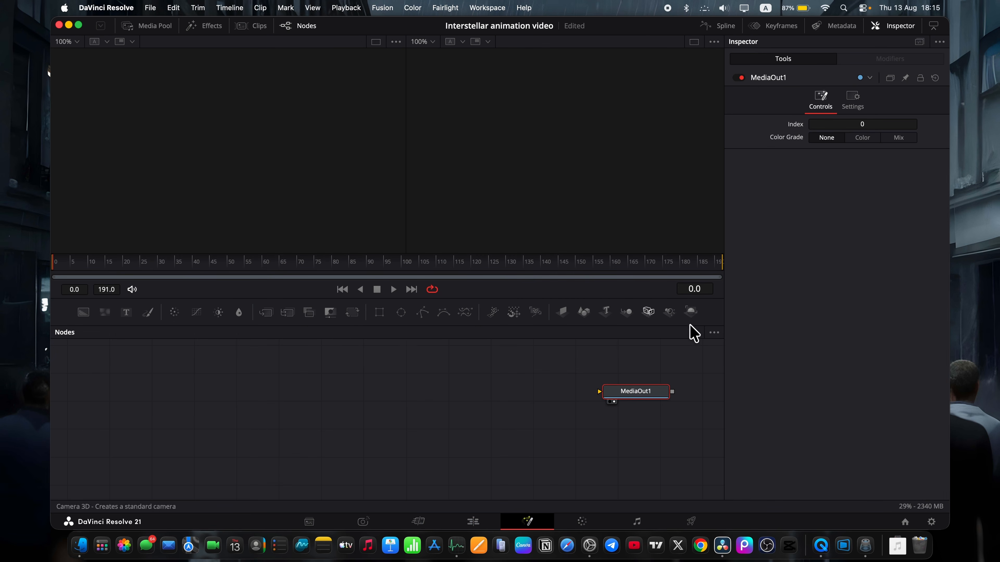
pyautogui.scroll(1, 637, 362)
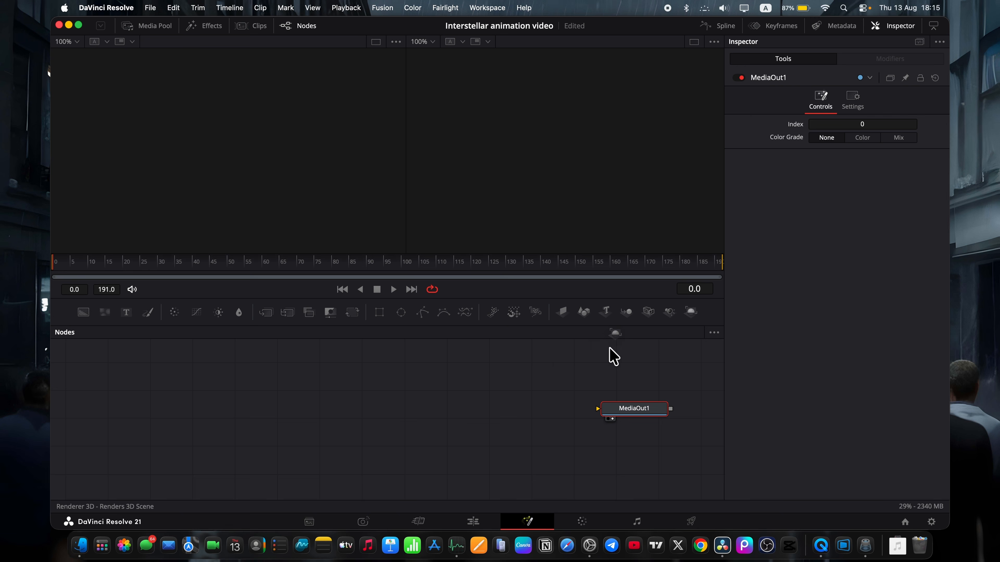
pyautogui.moveTo(609, 348); pyautogui.dragTo(510, 416)
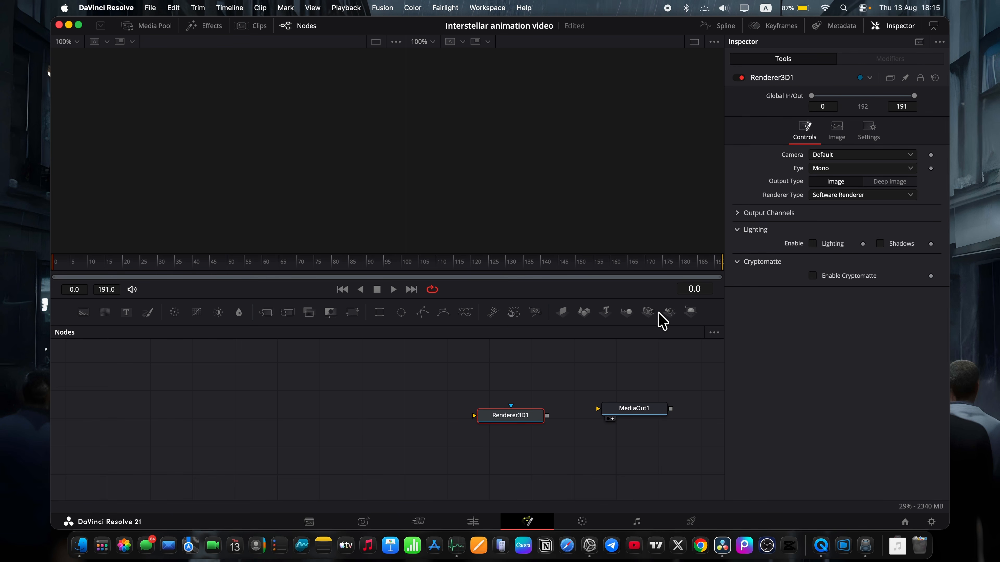
pyautogui.moveTo(648, 311); pyautogui.dragTo(395, 378)
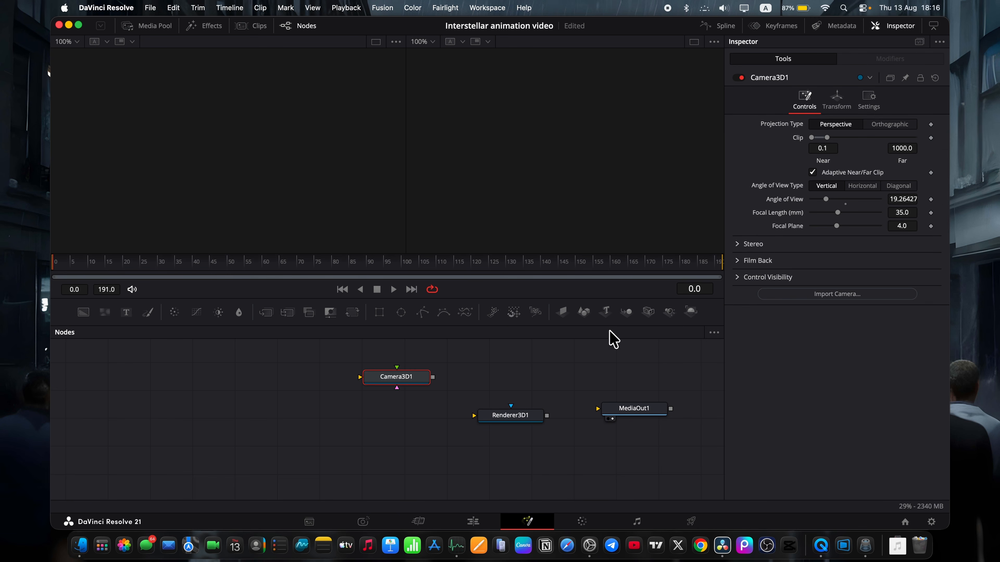
pyautogui.moveTo(626, 322); pyautogui.dragTo(407, 424)
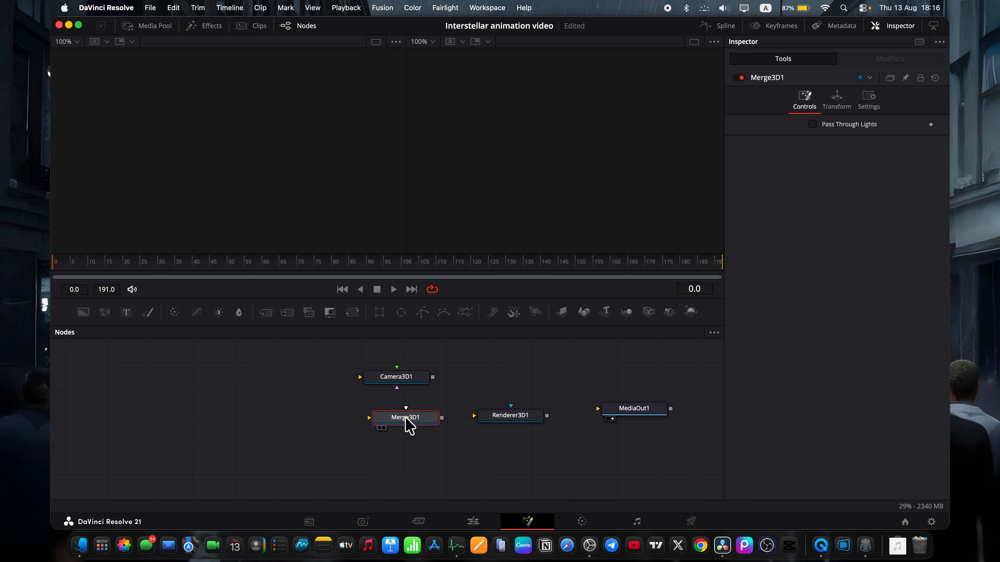
pyautogui.moveTo(562, 312); pyautogui.dragTo(287, 433)
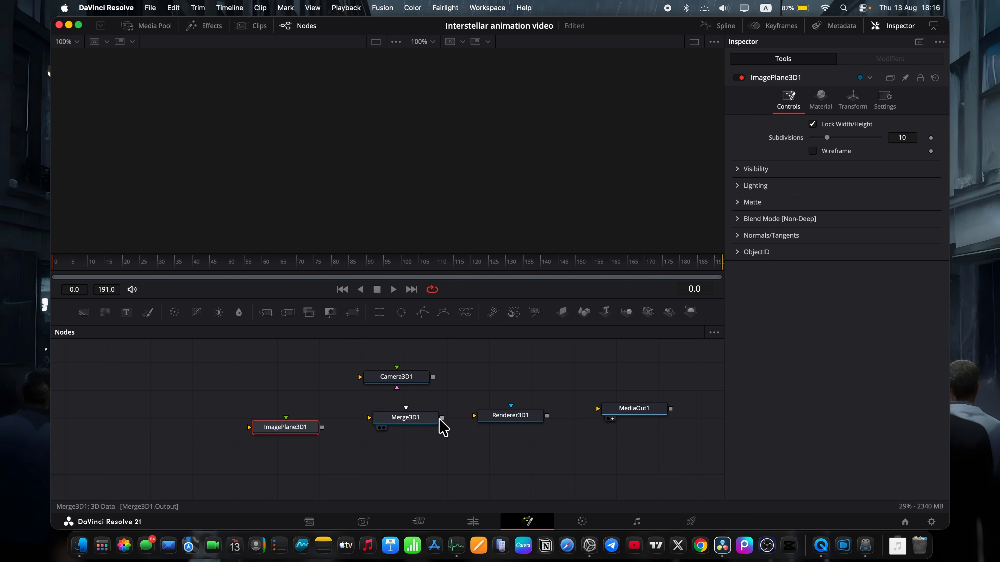
# Connect Camera3D1 to Merge3D1, Merge3D1 to Renderer3D1, and Renderer3D1 to MediaOut1.
pyautogui.moveTo(441, 417); pyautogui.dragTo(496, 420)
pyautogui.moveTo(432, 377); pyautogui.dragTo(430, 410)
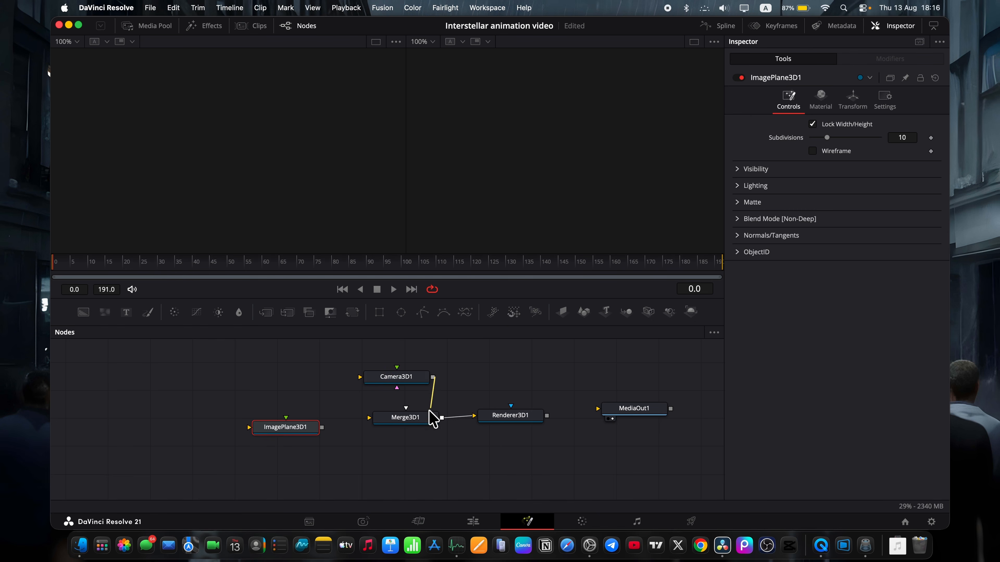
pyautogui.moveTo(547, 416); pyautogui.dragTo(633, 413)
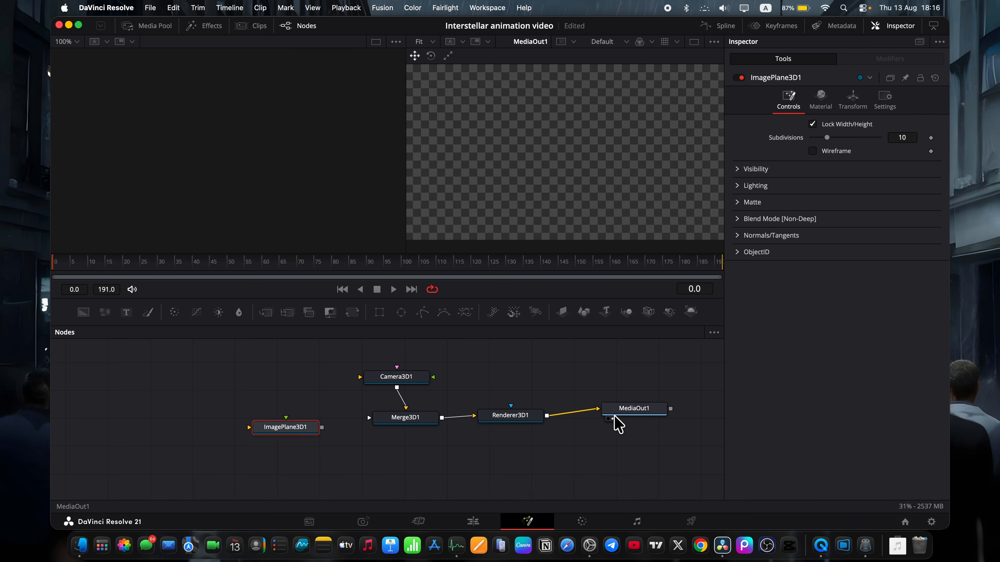
# Show Merge3D1 in the first viewer and connect ImagePlane3D1 to it, placing the plane's node farther from the merge.
pyautogui.click(402, 421)
pyautogui.press('1')
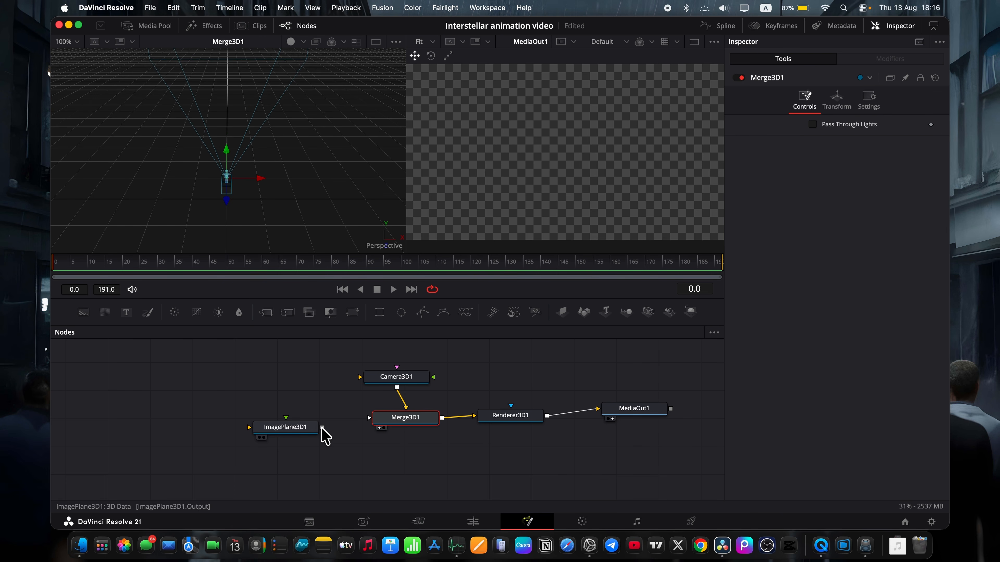
pyautogui.moveTo(322, 427); pyautogui.dragTo(398, 418)
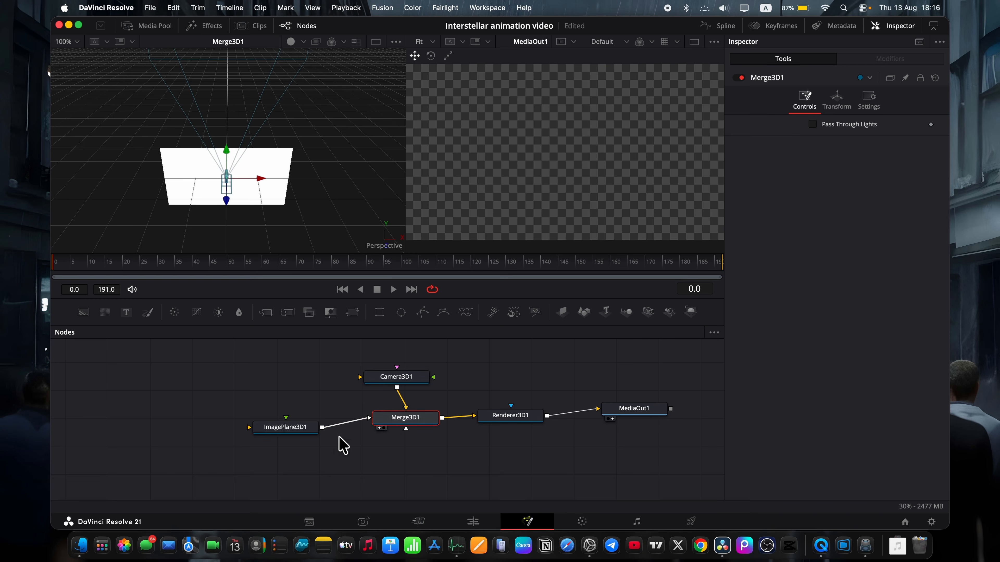
pyautogui.click(300, 425)
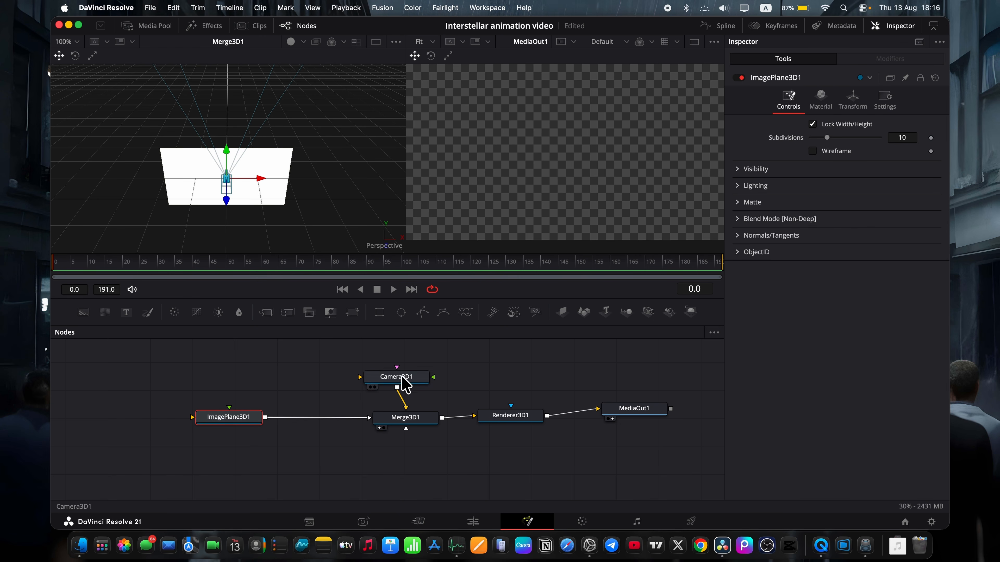
# Move Camera3D1 back along its Z axis so the whole image plane is in frame.
pyautogui.click(402, 378)
pyautogui.scroll(-5, 264, 192)
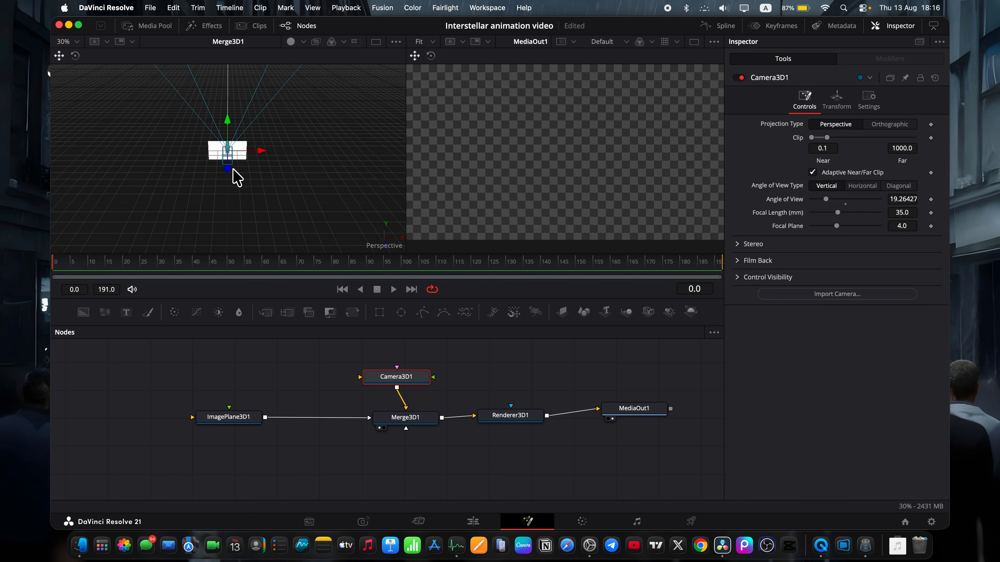
pyautogui.moveTo(231, 171); pyautogui.dragTo(232, 255)
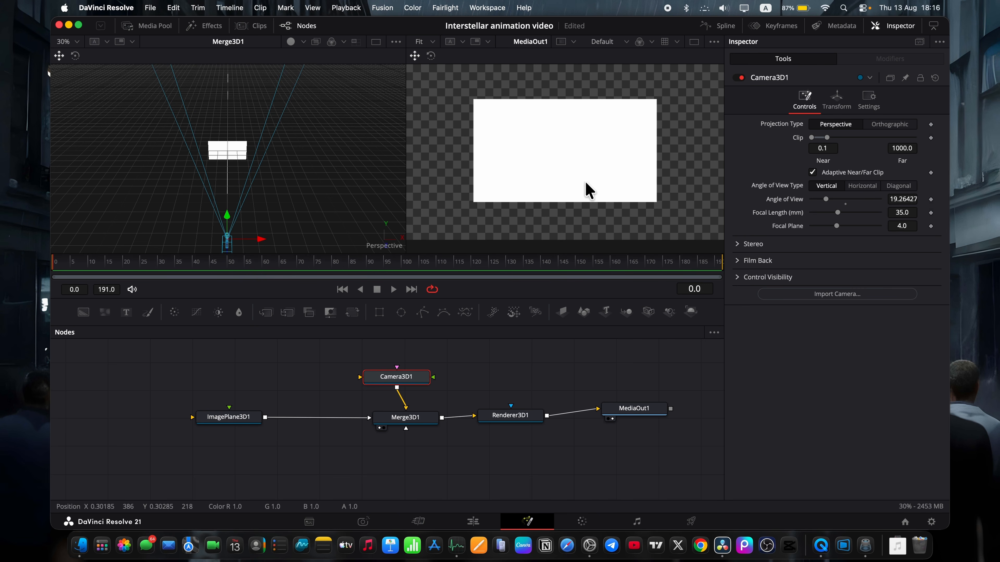
# Bring the image files, including 3 layer.png, 2 layer.png, man.png and girl.png, from Finder into the node graph and stop playback.
pyautogui.scroll(-3, 407, 365)
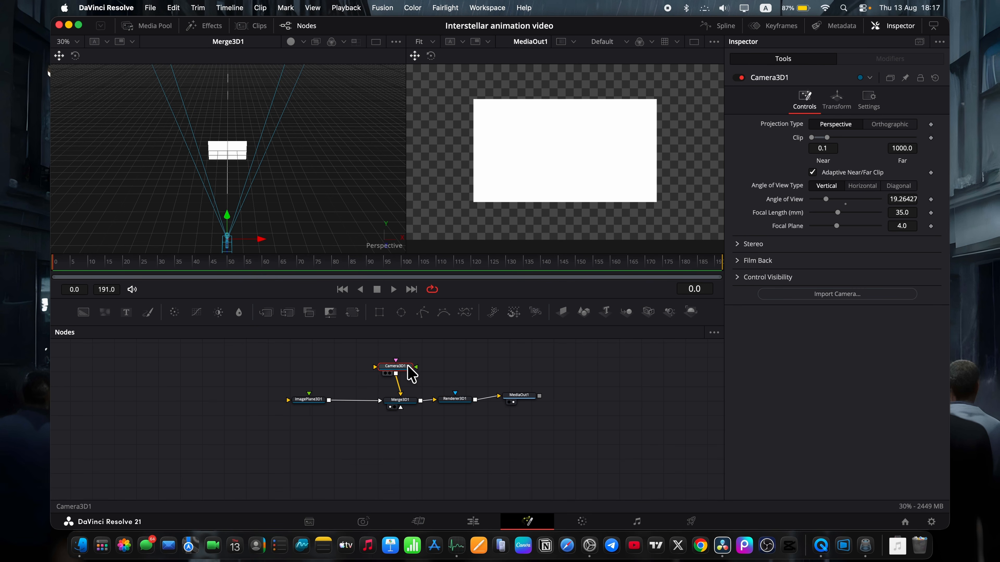
pyautogui.click(81, 547)
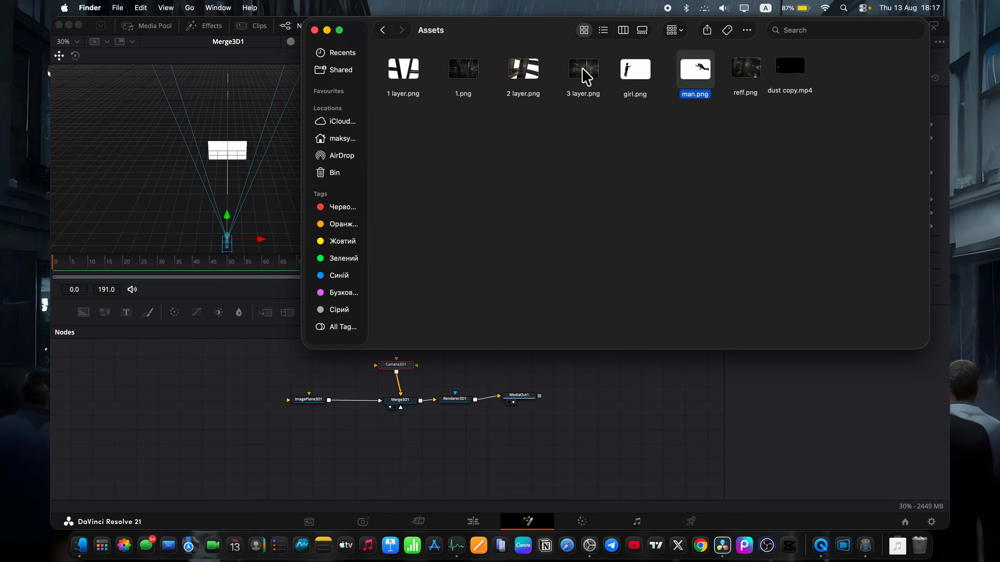
pyautogui.moveTo(585, 77); pyautogui.dragTo(225, 395)
pyautogui.moveTo(534, 75); pyautogui.dragTo(207, 469)
pyautogui.scroll(2, 252, 426)
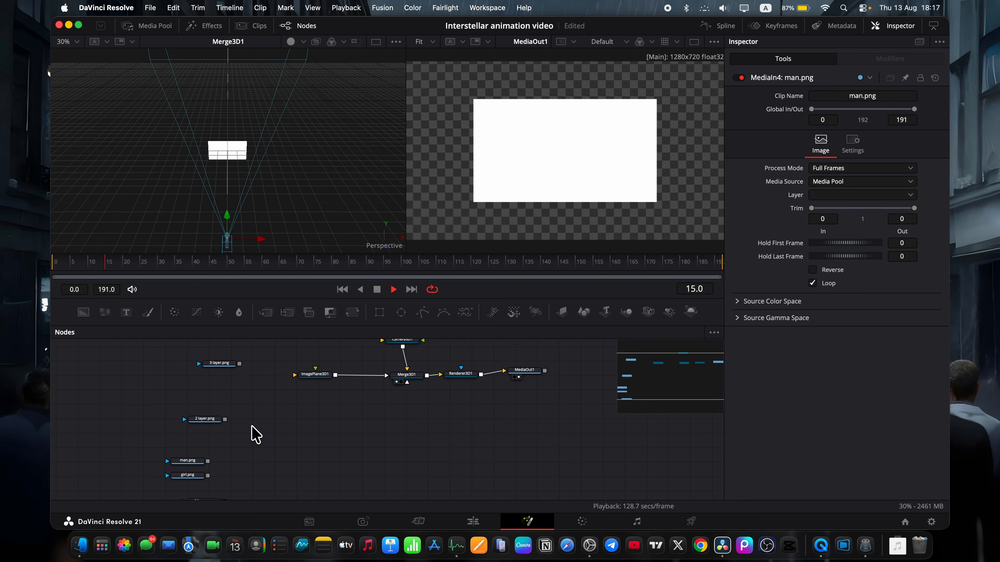
pyautogui.press('space')
# Connect 3 layer.png to ImagePlane3D1 as the background and set the plane's scale to 4.0.
pyautogui.scroll(4, 252, 426)
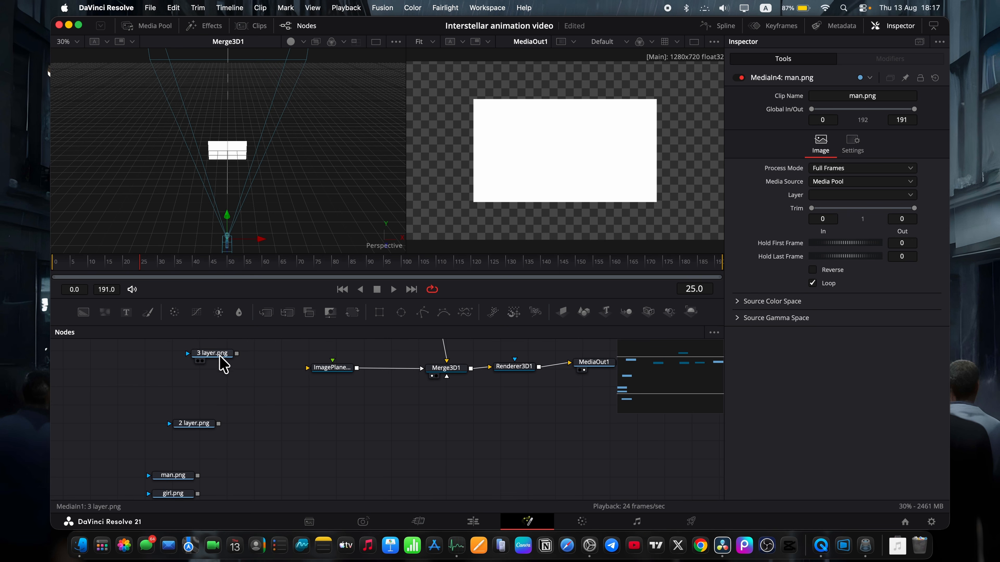
pyautogui.moveTo(220, 356); pyautogui.dragTo(323, 372)
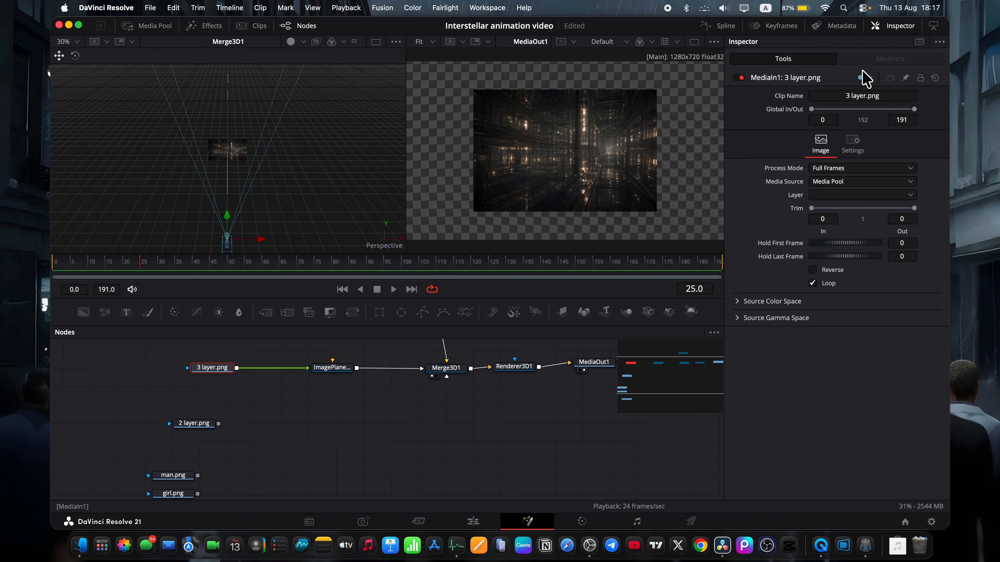
pyautogui.click(333, 368)
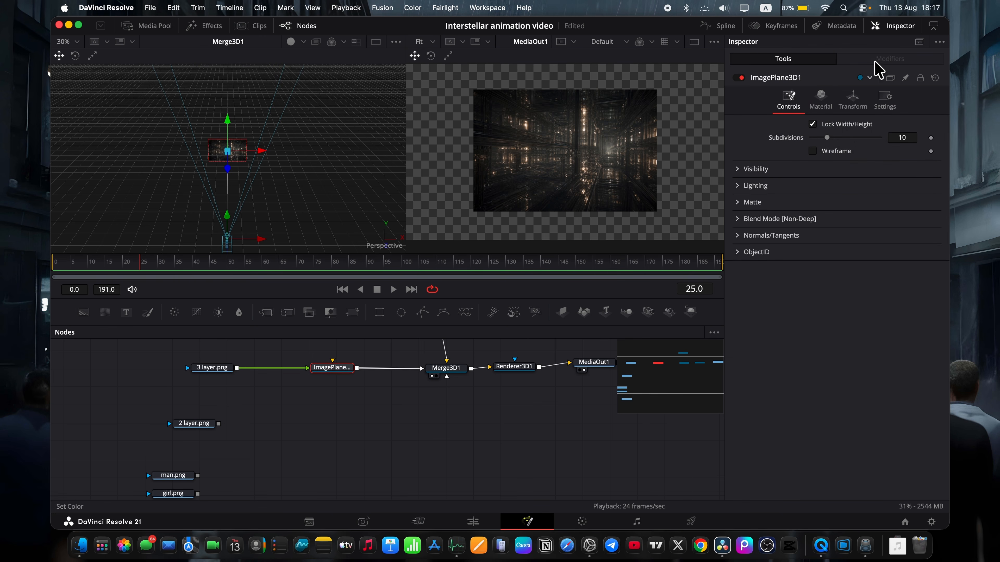
pyautogui.click(850, 103)
pyautogui.click(871, 299)
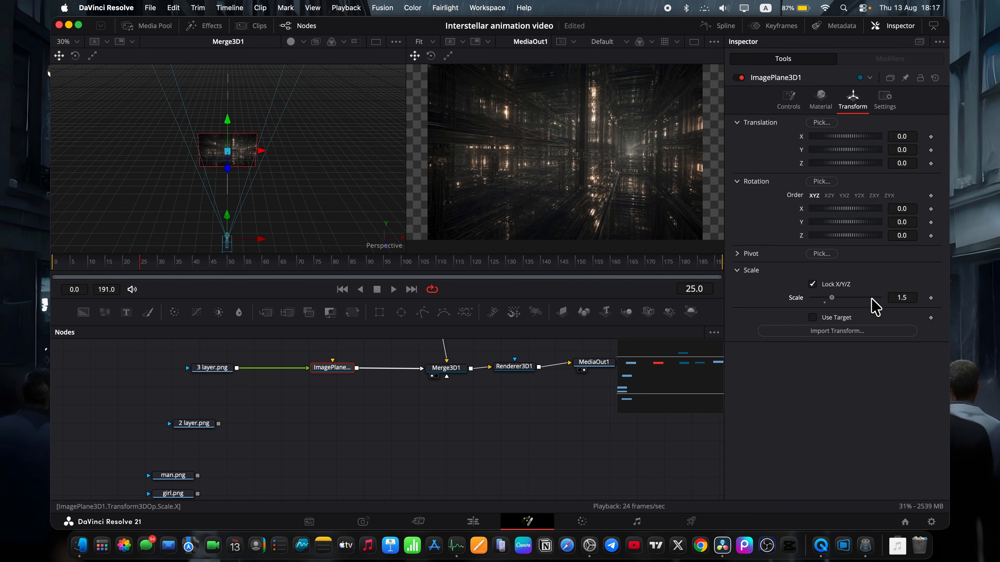
pyautogui.click(871, 298)
pyautogui.click(871, 298)
pyautogui.click(871, 299)
pyautogui.click(871, 299)
pyautogui.click(871, 298)
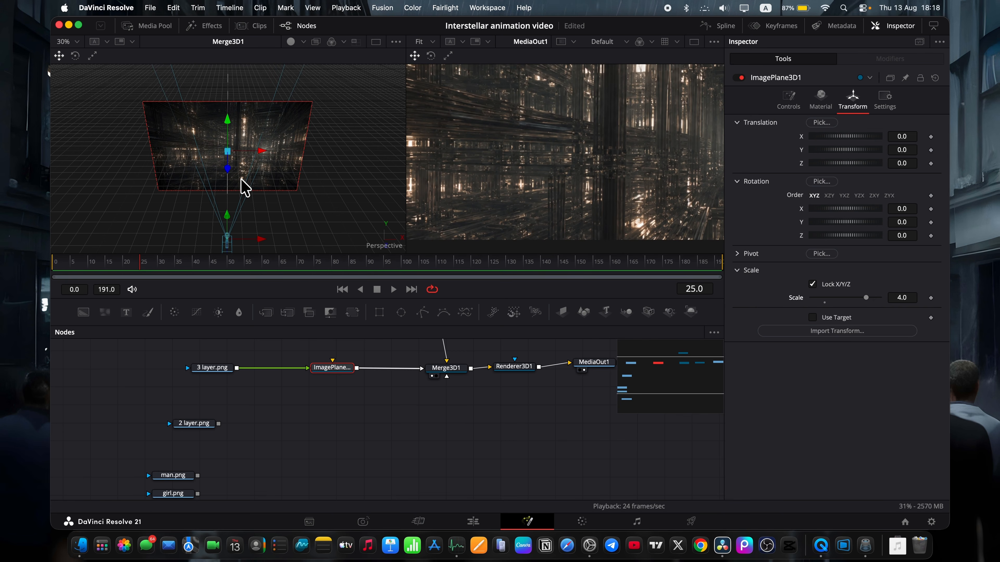
# Move the camera farther back from the background plane along its Z axis and save the project.
pyautogui.scroll(-6, 241, 185)
pyautogui.scroll(-1, 241, 193)
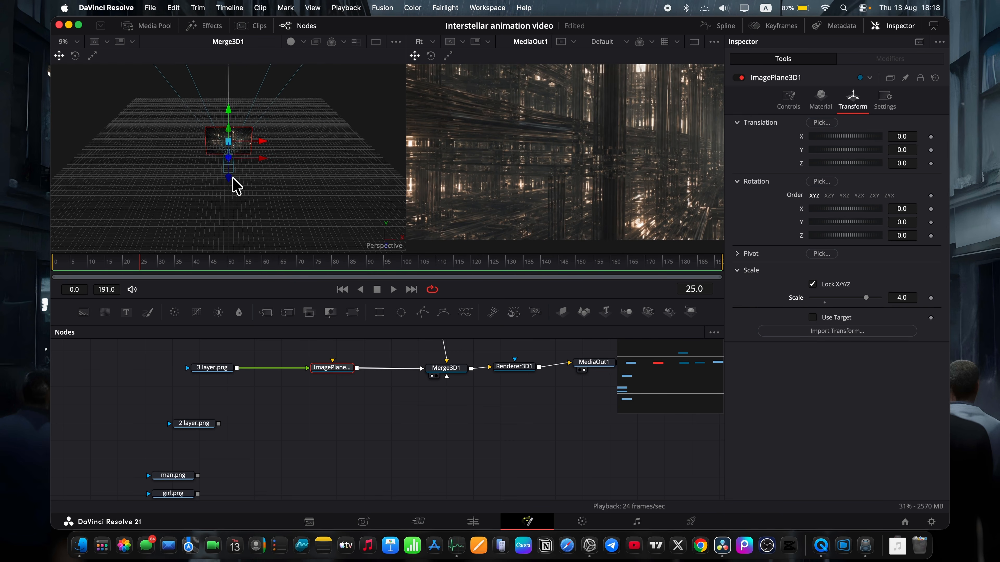
pyautogui.moveTo(230, 180); pyautogui.dragTo(238, 204)
pyautogui.hscroll(5, 231, 190)
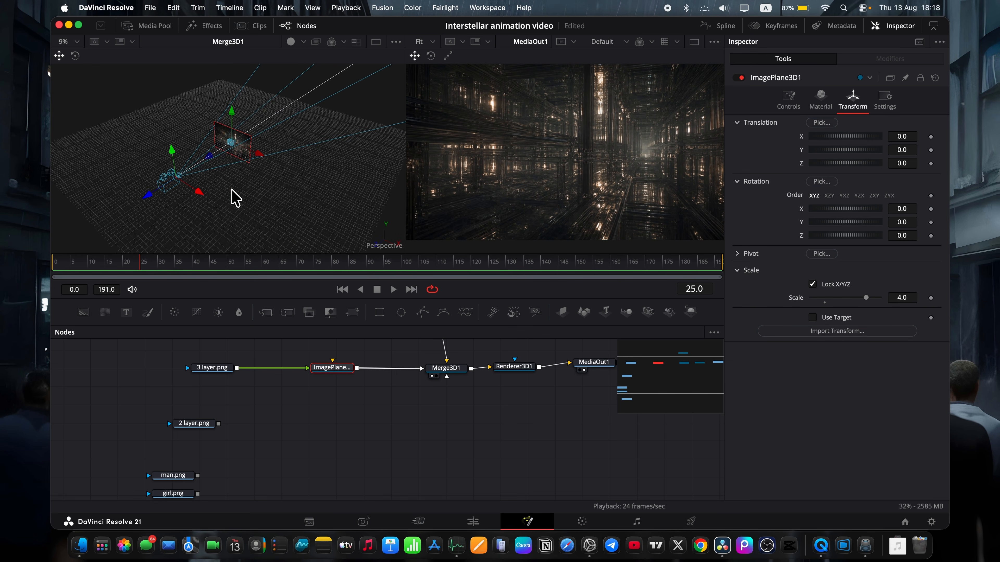
pyautogui.scroll(8, 198, 162)
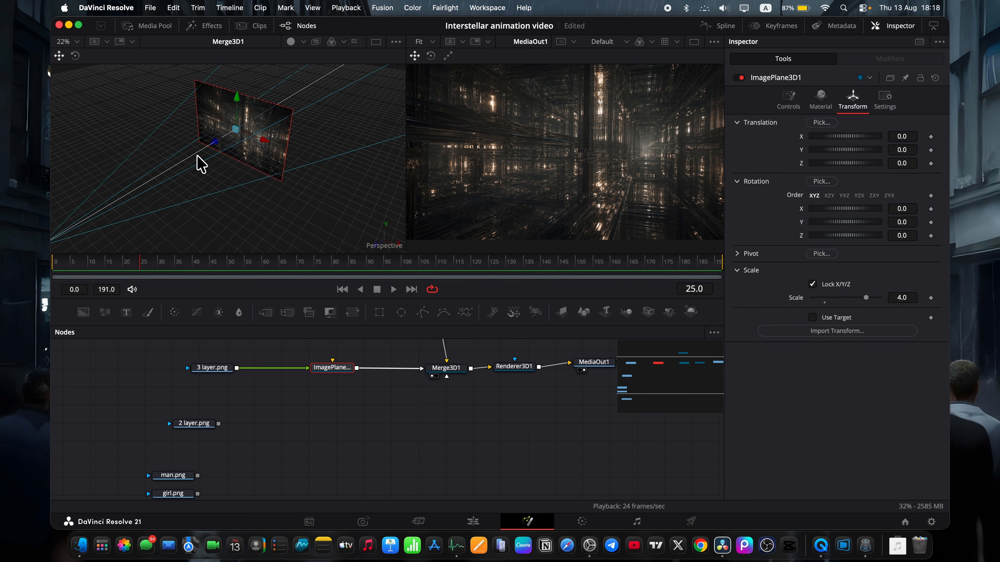
pyautogui.scroll(-3, 198, 162)
pyautogui.press('super+s')
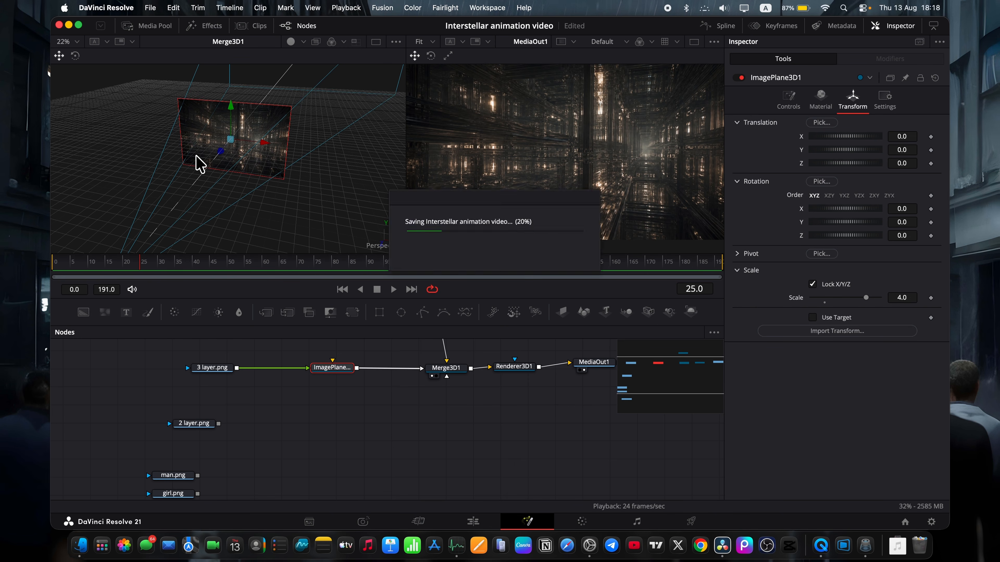
# Add a second Merge3D feeding Merge3D1 and connect 2 layer.png to it through a new ImagePlane3D.
pyautogui.moveTo(630, 319); pyautogui.dragTo(446, 368)
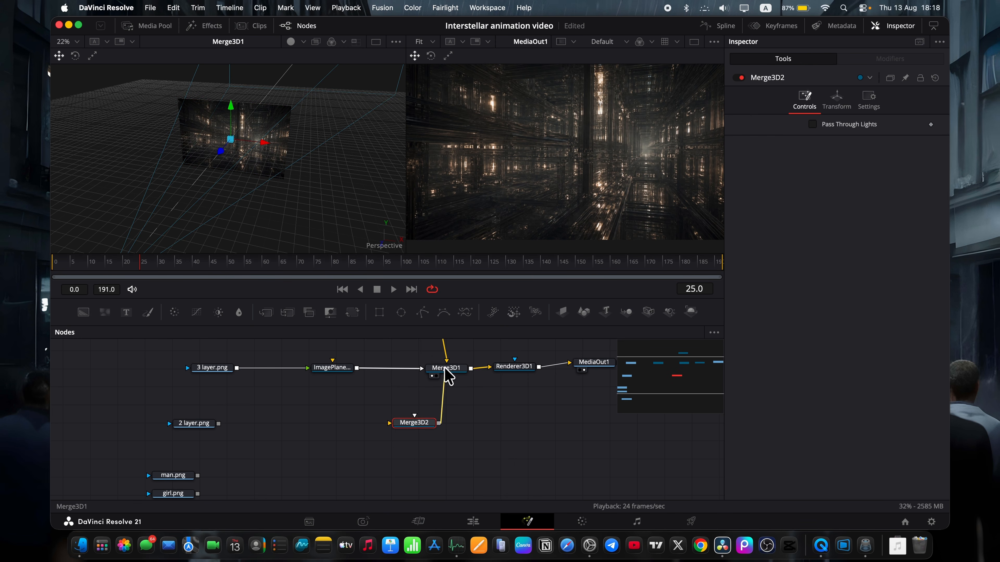
pyautogui.click(319, 442)
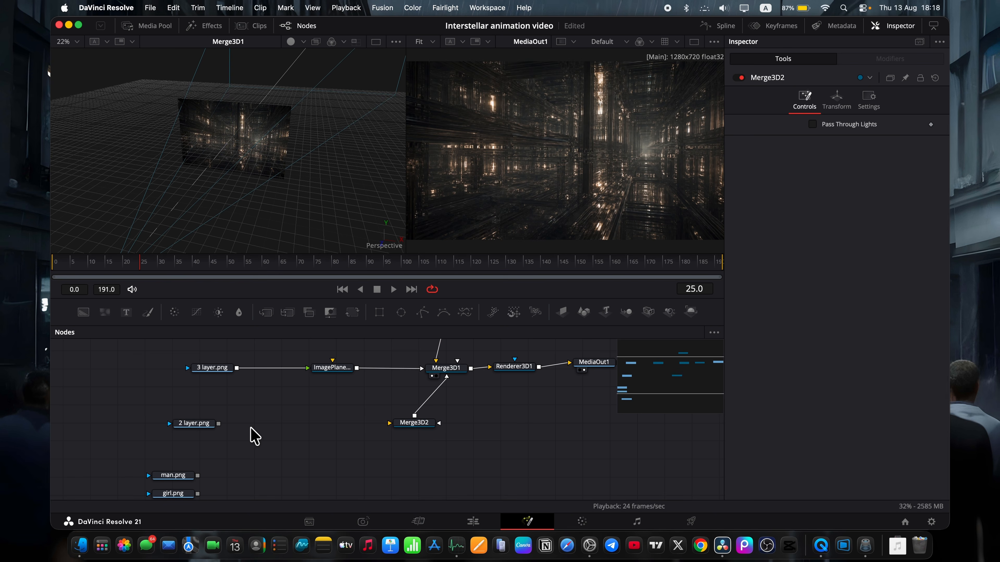
pyautogui.moveTo(625, 315); pyautogui.dragTo(290, 438)
pyautogui.moveTo(219, 424); pyautogui.dragTo(406, 433)
pyautogui.click(197, 115)
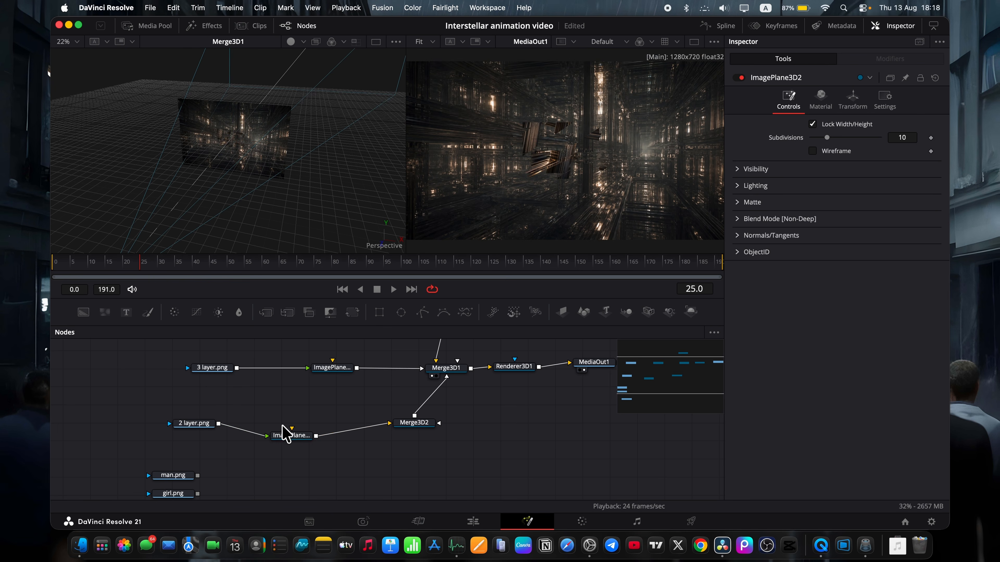
# Move the 2 layer.png plane toward the camera to about Z 3.41 and scale it to about 1.69.
pyautogui.click(285, 434)
pyautogui.moveTo(220, 151); pyautogui.dragTo(169, 193)
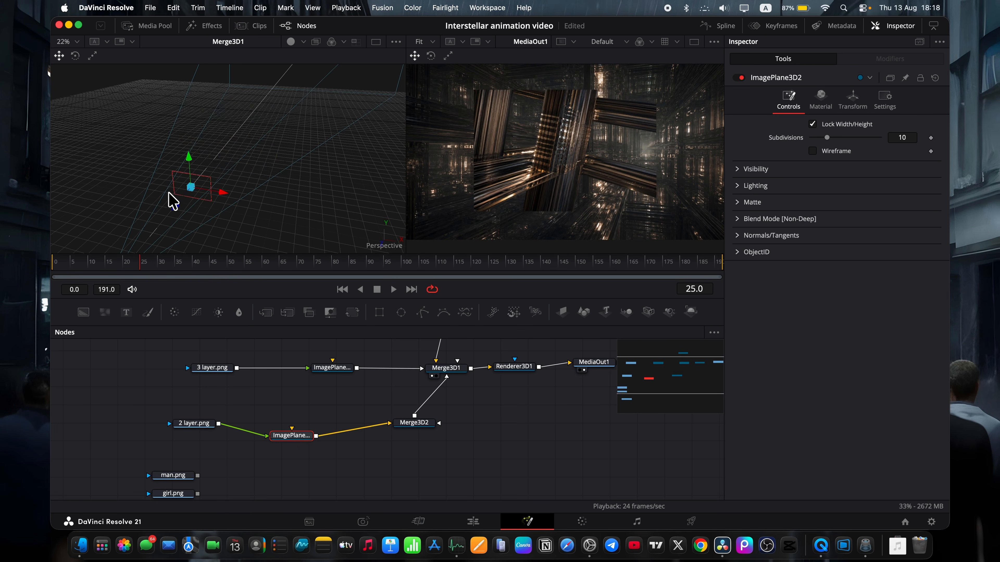
pyautogui.hscroll(5, 169, 192)
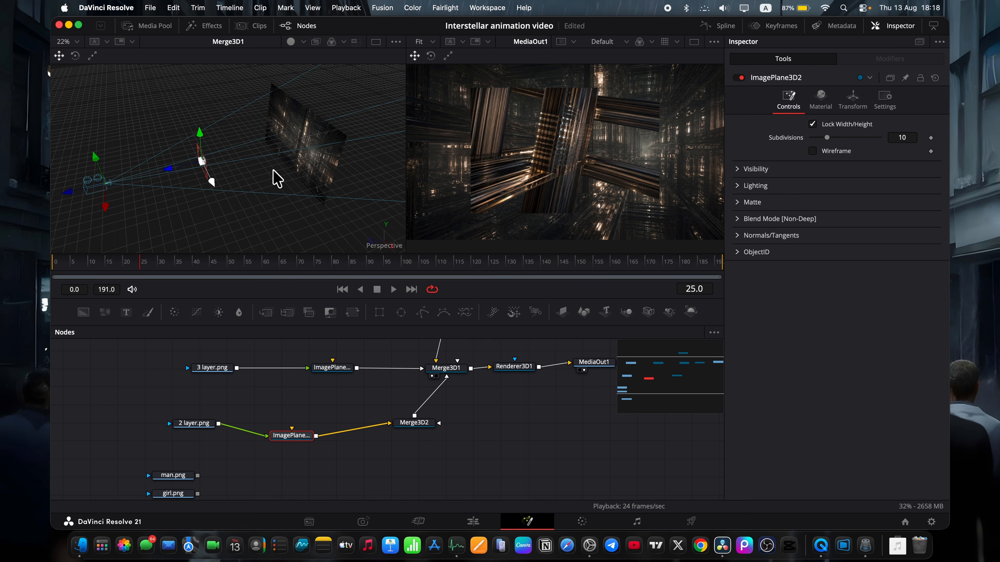
pyautogui.click(852, 101)
pyautogui.moveTo(826, 298)
pyautogui.mouseDown()
pyautogui.moveTo(842, 298)
pyautogui.moveTo(833, 296)
pyautogui.mouseUp()
# Connect man.png to Merge3D2 through a new ImagePlane3D and move that plane toward the camera, just in front of the 2 layer.png plane.
pyautogui.scroll(-2, 183, 458)
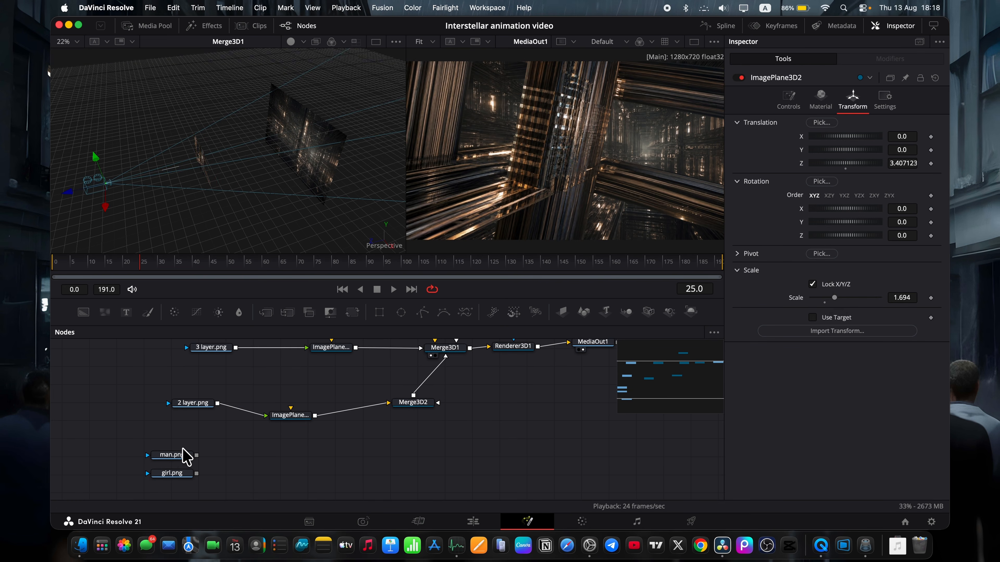
pyautogui.click(181, 455)
pyautogui.click(562, 312)
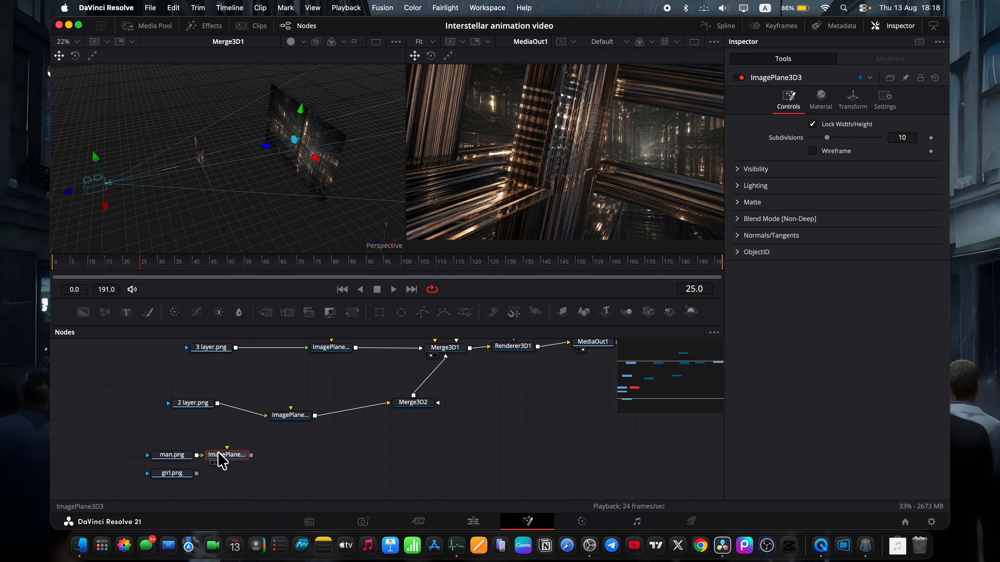
pyautogui.moveTo(221, 461); pyautogui.dragTo(413, 411)
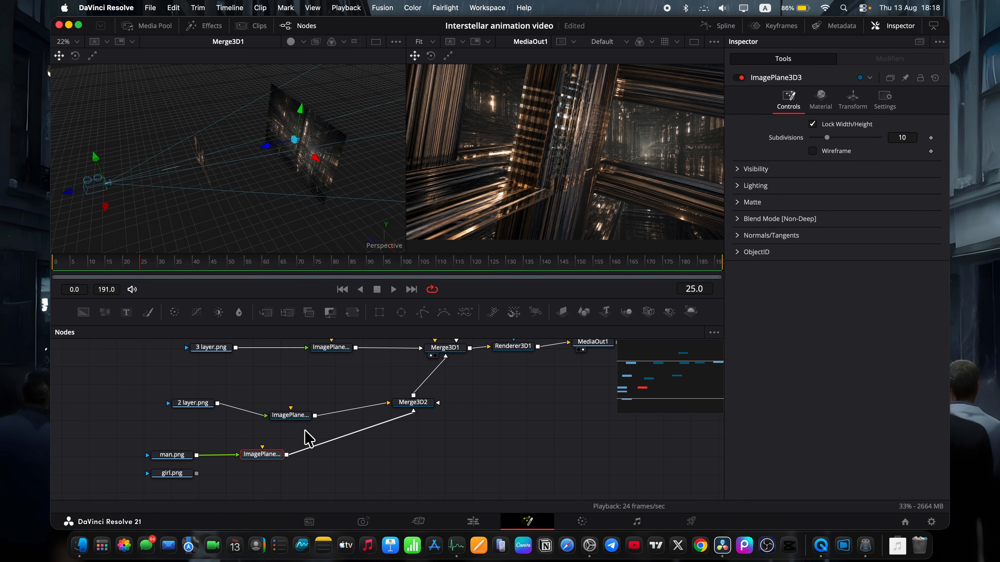
pyautogui.moveTo(263, 149); pyautogui.dragTo(149, 150)
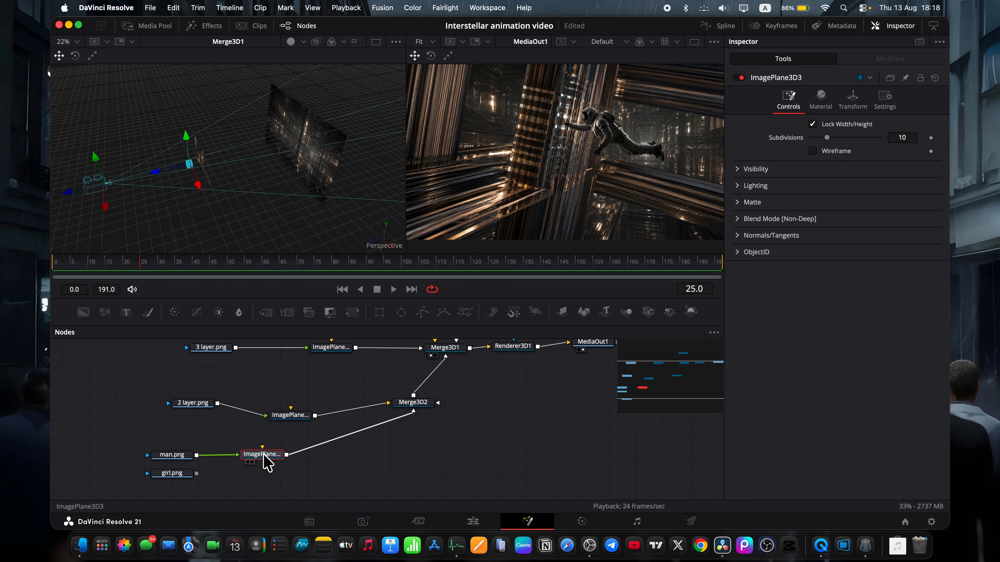
# Duplicate the man.png image plane and connect girl.png to Merge3D2 through the copy.
pyautogui.press('super+c')
pyautogui.press('super+v')
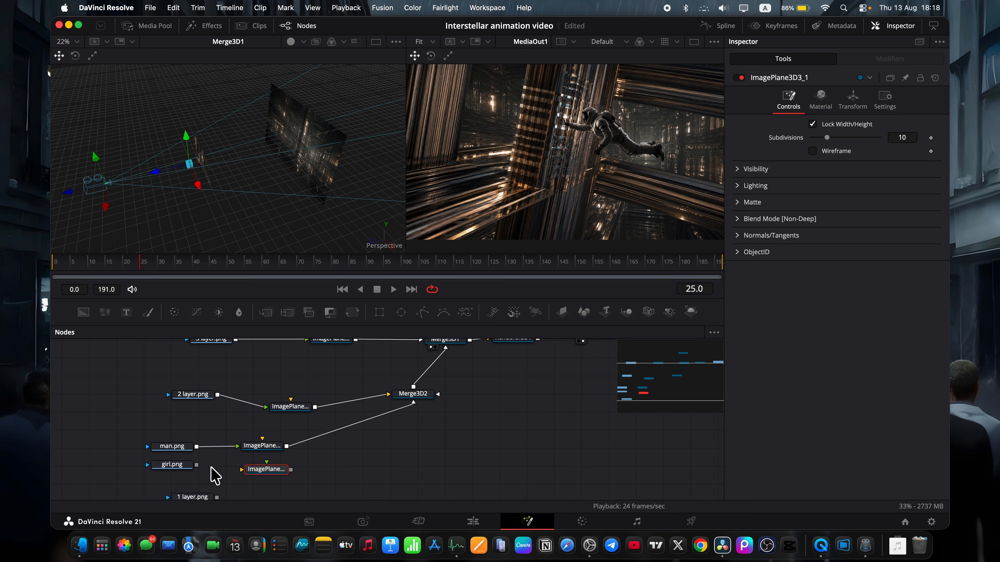
pyautogui.moveTo(196, 465); pyautogui.dragTo(411, 396)
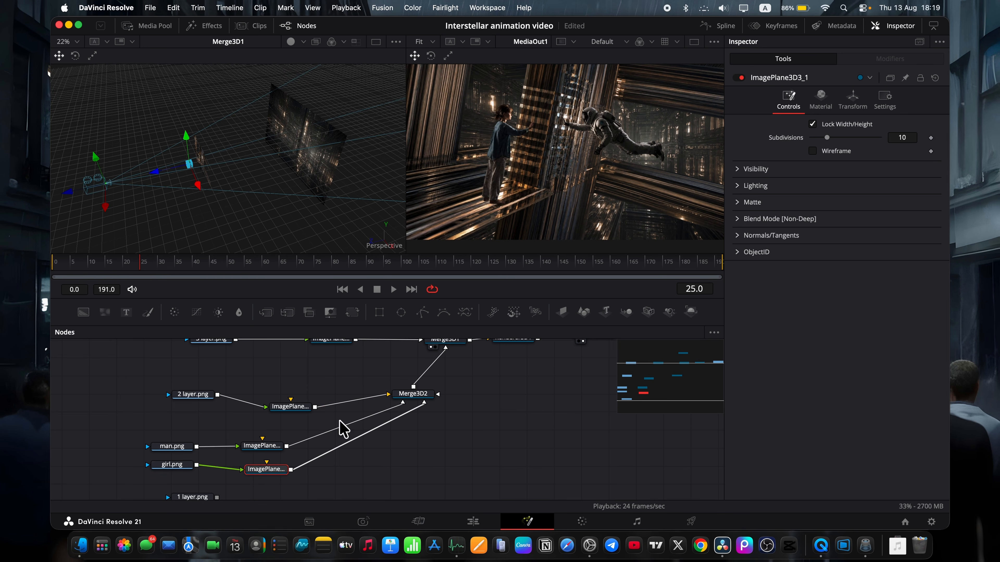
# Shift the girl.png plane sideways to about X -0.09 and scale it to 0.84.
pyautogui.moveTo(198, 185); pyautogui.dragTo(196, 184)
pyautogui.moveTo(197, 184); pyautogui.dragTo(196, 183)
pyautogui.click(853, 100)
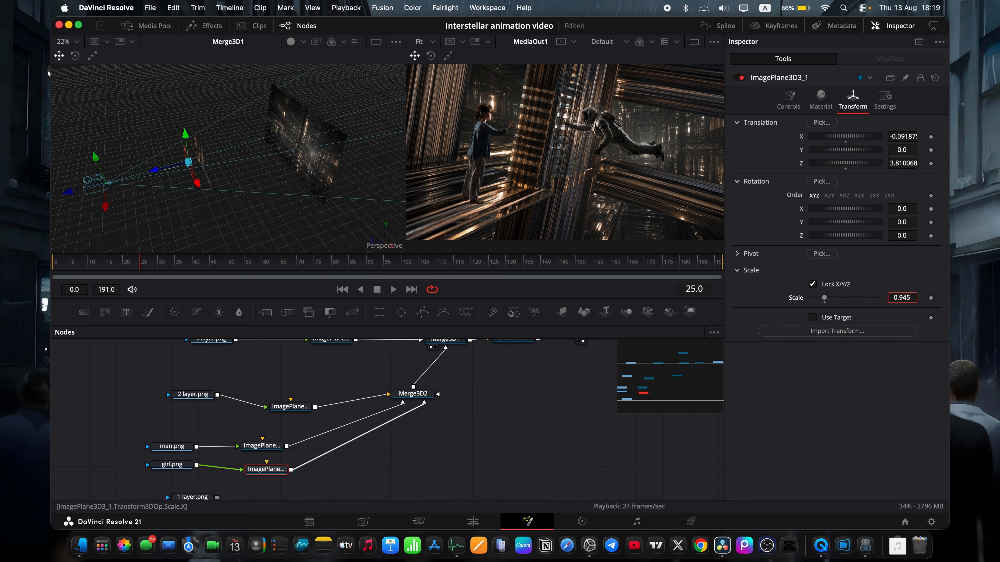
pyautogui.press('Return')
pyautogui.moveTo(913, 300); pyautogui.dragTo(882, 300)
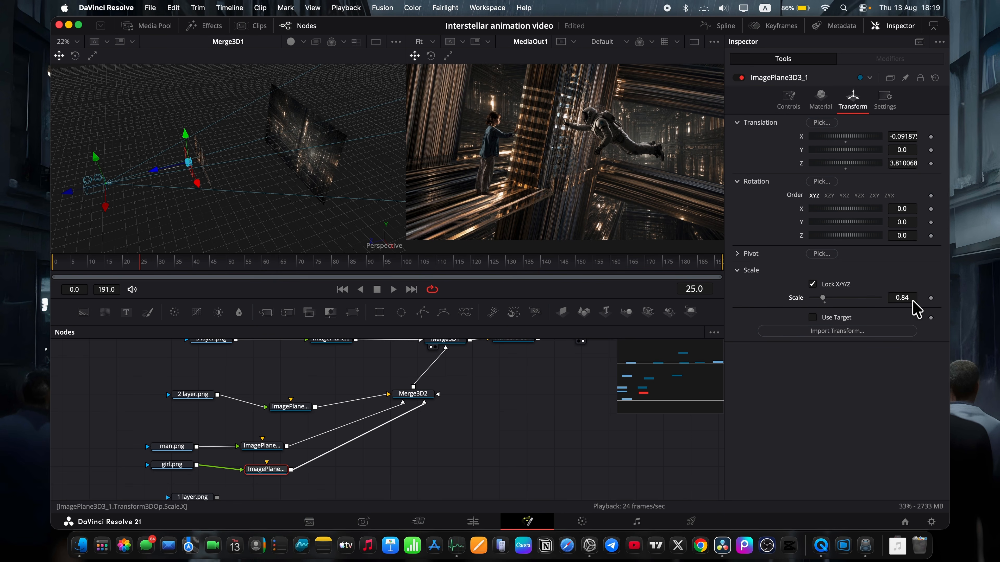
pyautogui.click(259, 445)
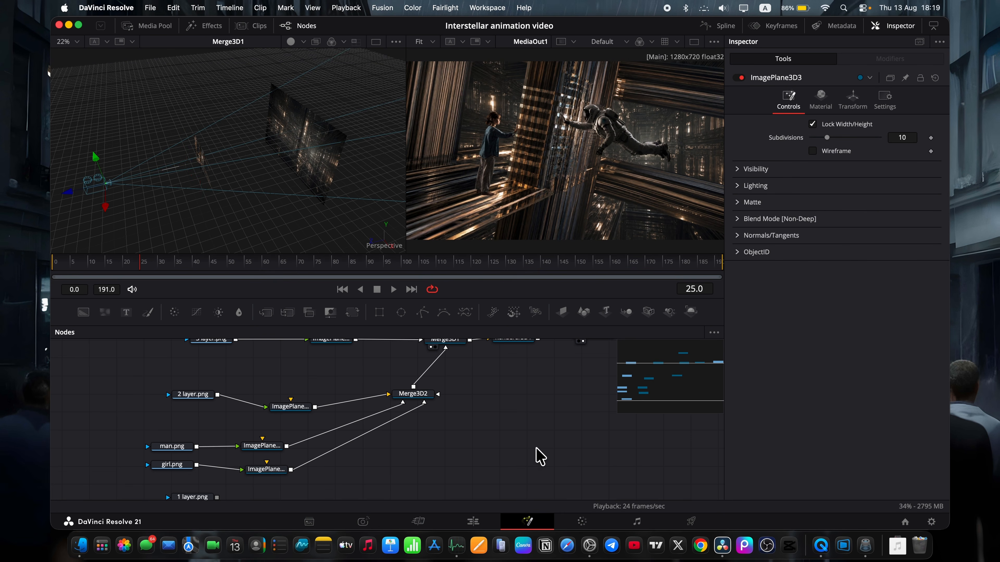
# Connect 1 layer.png to Merge3D2 through a copy of the girl's image plane and move that plane toward the camera.
pyautogui.scroll(-3, 346, 440)
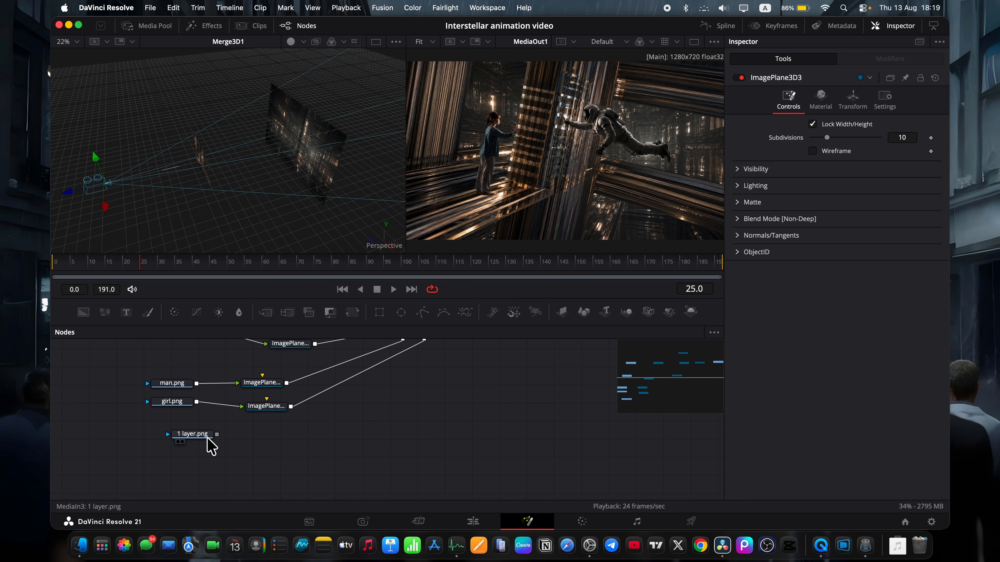
pyautogui.click(193, 441)
pyautogui.click(273, 408)
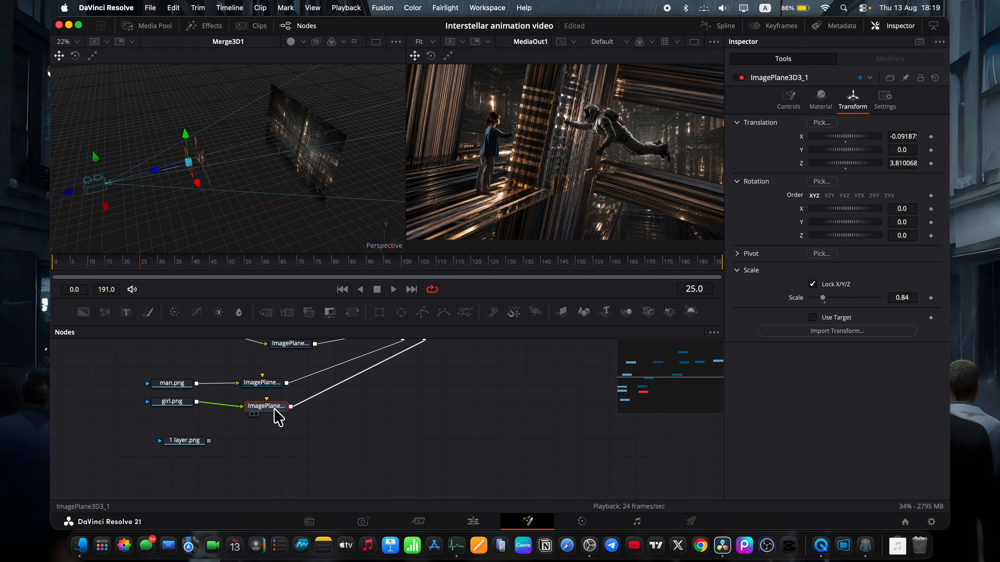
pyautogui.hotkey('ctrl', 'c')
pyautogui.hotkey('ctrl', 'v')
pyautogui.moveTo(209, 441); pyautogui.dragTo(427, 380)
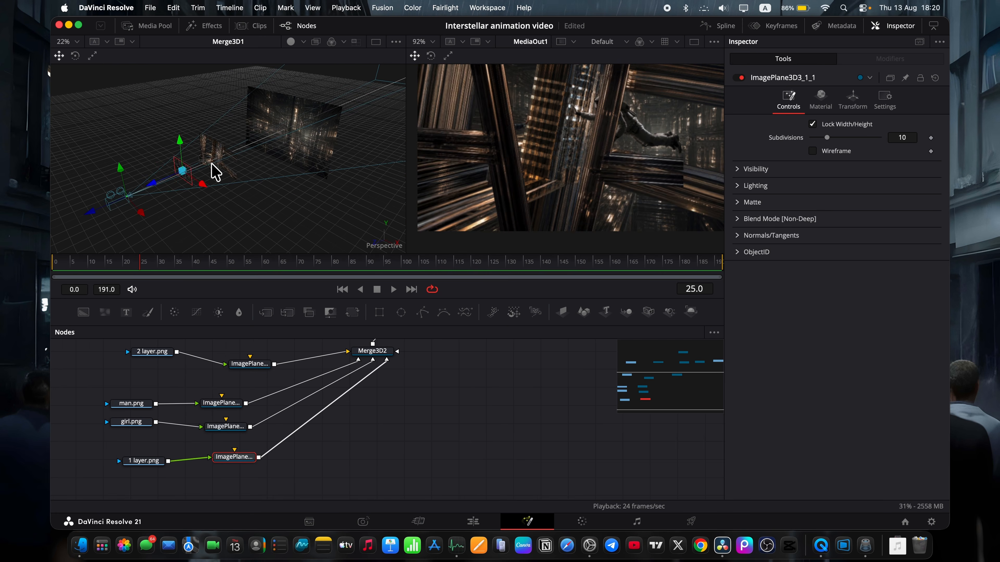
pyautogui.moveTo(148, 180); pyautogui.dragTo(170, 195)
# Duplicate the 1 layer.png node together with its image plane and connect the copy to Merge3D2.
pyautogui.keyDown('super'); pyautogui.click(131, 460); pyautogui.keyUp('super')
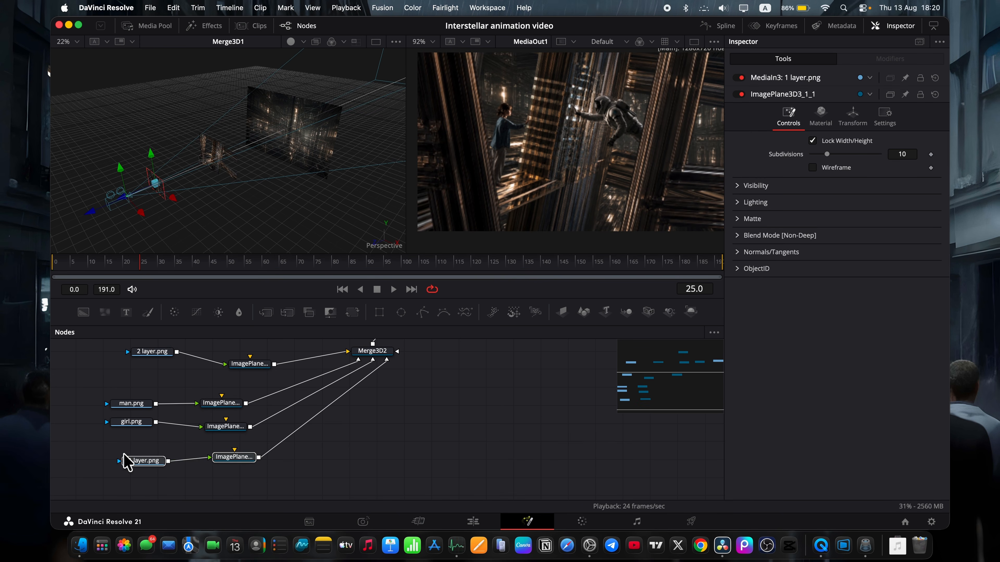
pyautogui.press('super+c')
pyautogui.scroll(-2, 203, 490)
pyautogui.click(198, 463)
pyautogui.press('super+v')
pyautogui.moveTo(271, 457); pyautogui.dragTo(378, 373)
pyautogui.click(272, 448)
pyautogui.scroll(3, 406, 378)
pyautogui.scroll(-2, 314, 440)
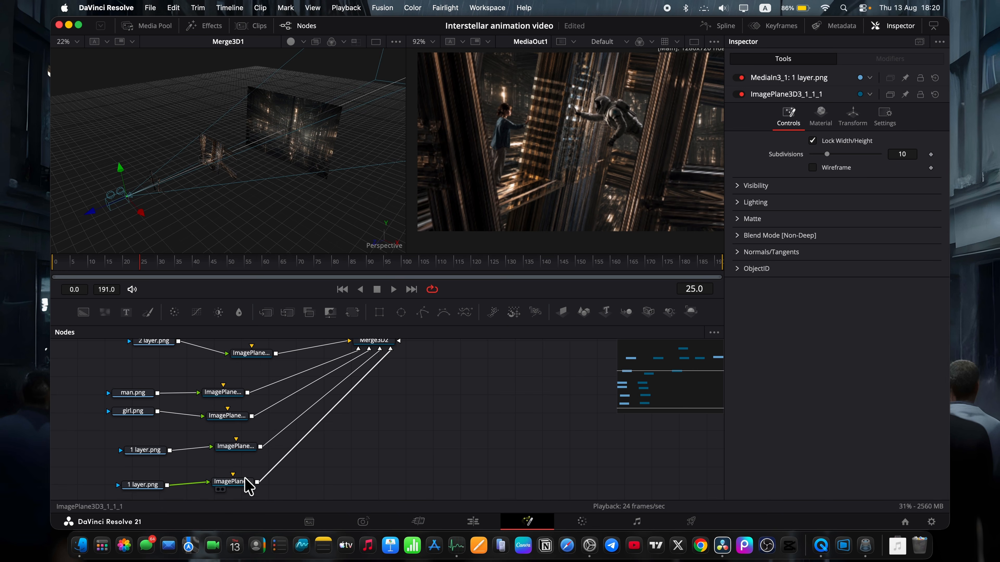
# Position the first 1 layer.png plane at about Z 4.98, rotate it about Z to about 81.3 and scale it to 1.247.
pyautogui.click(245, 477)
pyautogui.click(243, 441)
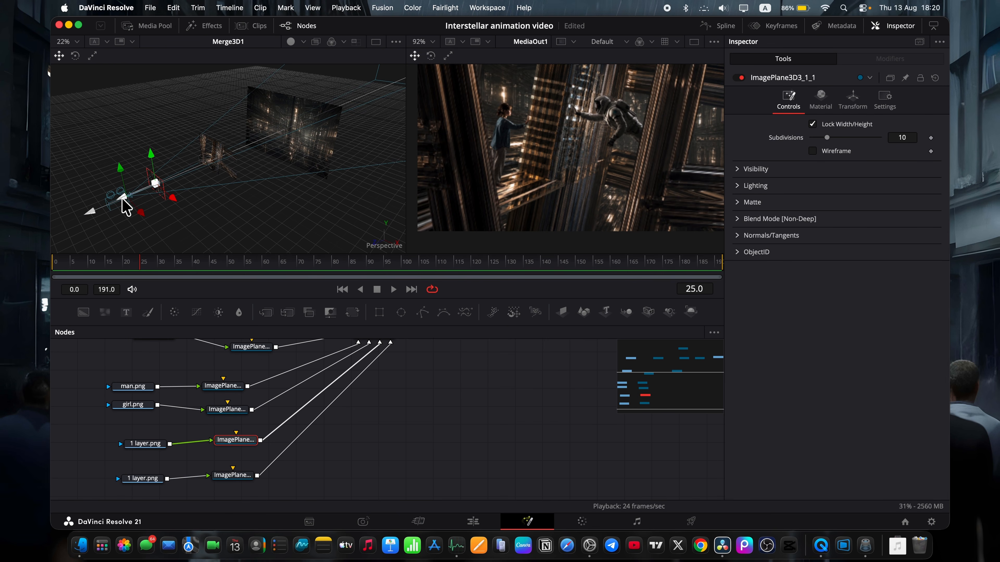
pyautogui.moveTo(125, 205); pyautogui.dragTo(142, 202)
pyautogui.click(852, 100)
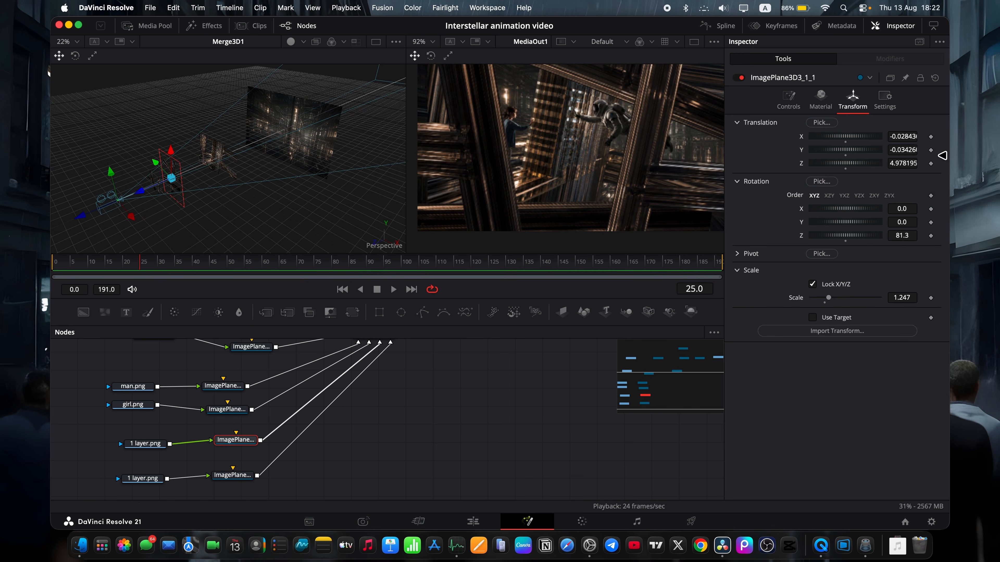
pyautogui.moveTo(904, 236); pyautogui.dragTo(909, 235)
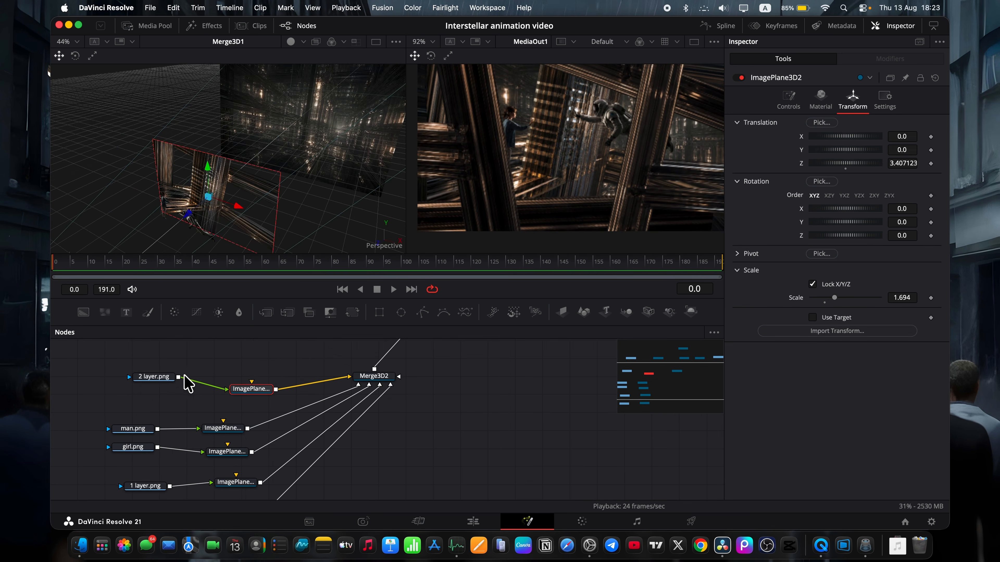
# Duplicate the 2 layer.png node and its image plane twice and connect both copies to Merge3D2.
pyautogui.moveTo(127, 371); pyautogui.dragTo(305, 397)
pyautogui.hotkey('ctrl', 'c')
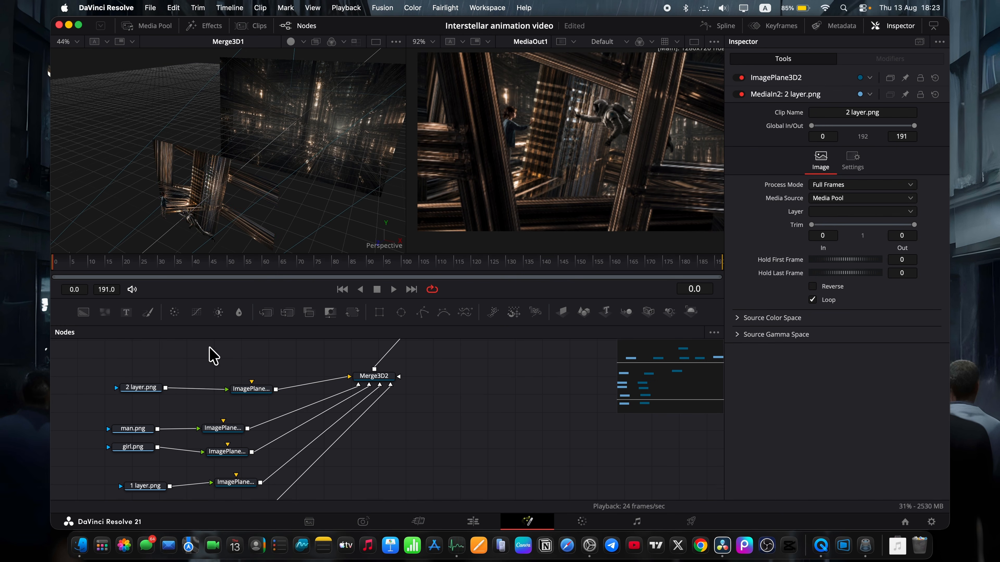
pyautogui.scroll(1, 212, 352)
pyautogui.hotkey('ctrl', 'v')
pyautogui.click(236, 375)
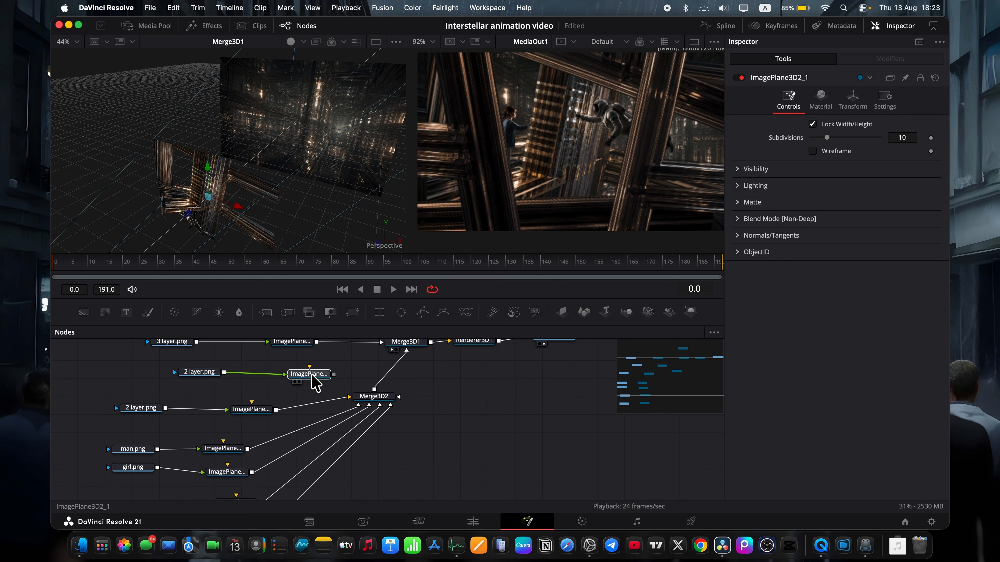
pyautogui.moveTo(187, 384); pyautogui.dragTo(146, 366)
pyautogui.click(219, 365)
pyautogui.press('super+v')
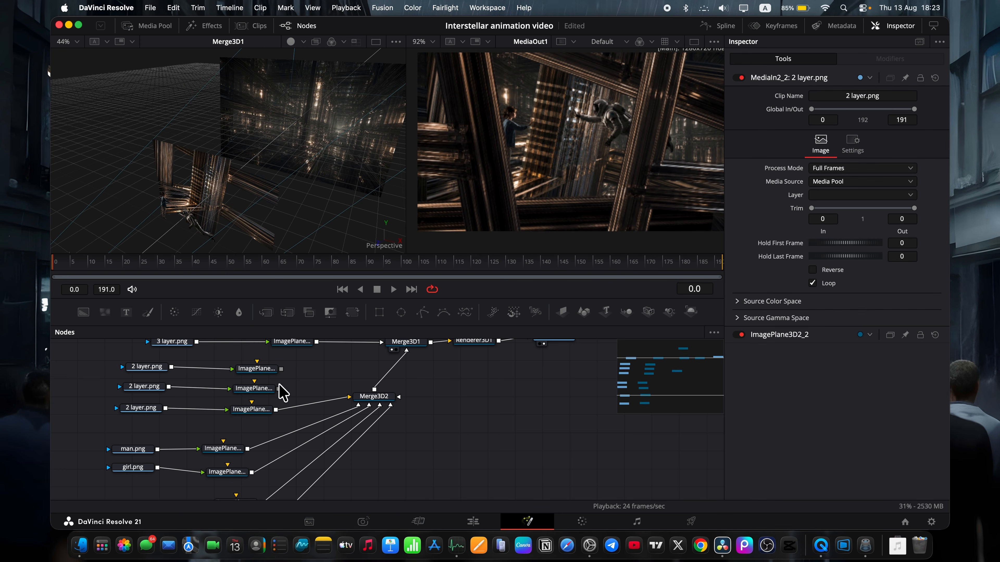
pyautogui.moveTo(278, 388); pyautogui.dragTo(358, 397)
pyautogui.moveTo(281, 369); pyautogui.dragTo(360, 394)
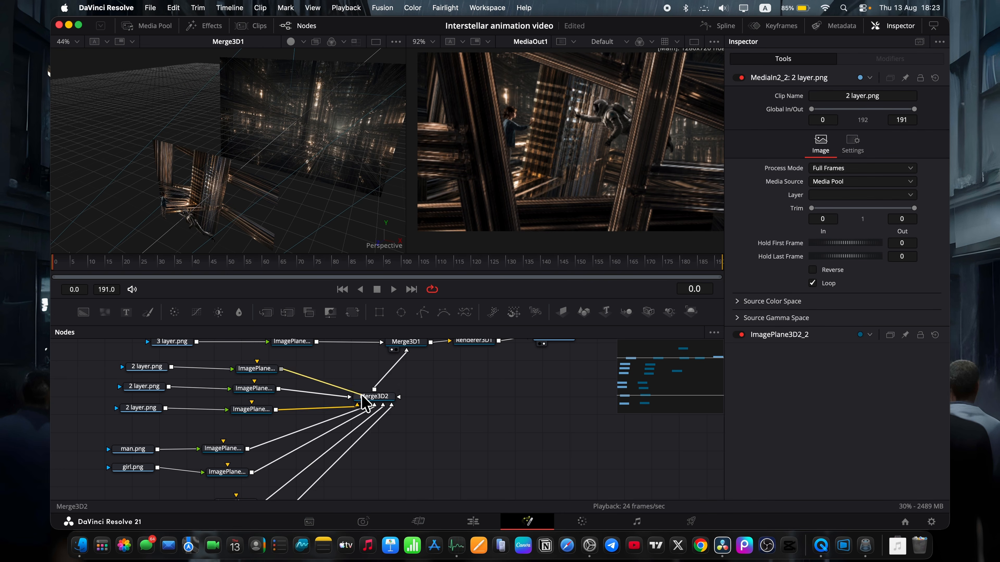
# Move the two copied 2 layer.png planes back toward the background, ImagePlane3D2_1 to about Z 2.72 and ImagePlane3D2_2 to about Z 1.87.
pyautogui.click(246, 388)
pyautogui.moveTo(189, 213); pyautogui.dragTo(248, 174)
pyautogui.click(267, 368)
pyautogui.hscroll(10, 278, 175)
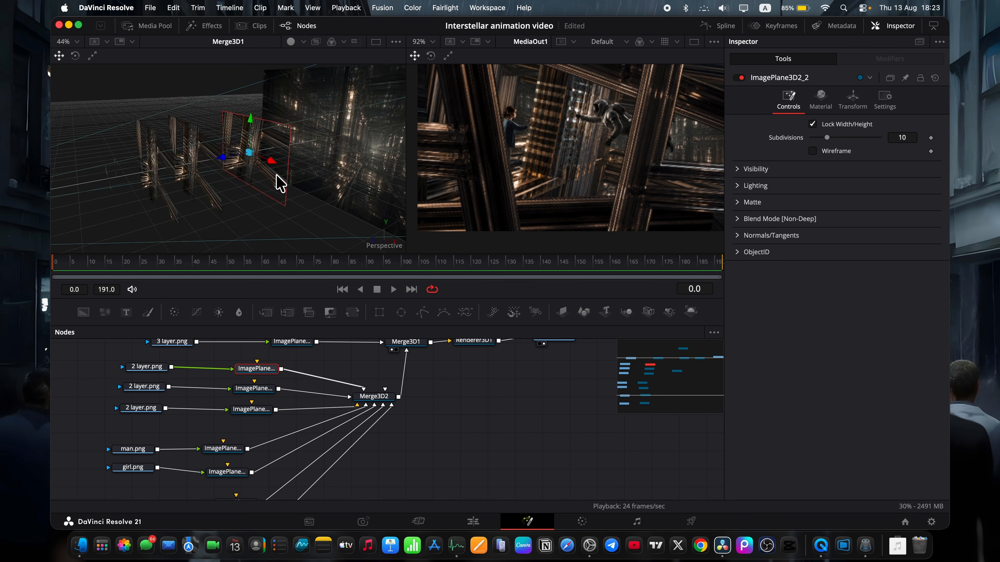
pyautogui.click(173, 162)
pyautogui.moveTo(140, 168); pyautogui.dragTo(151, 167)
pyautogui.hscroll(-10, 263, 166)
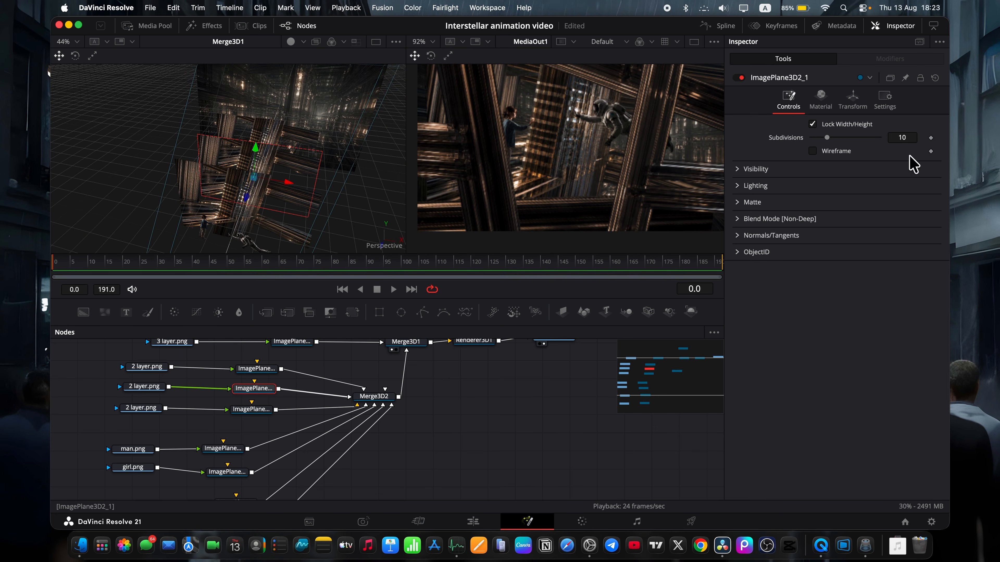
# Scale ImagePlane3D2_1 to about 2.02 and ImagePlane3D2_2 to 2.24.
pyautogui.click(852, 102)
pyautogui.moveTo(902, 297); pyautogui.dragTo(916, 297)
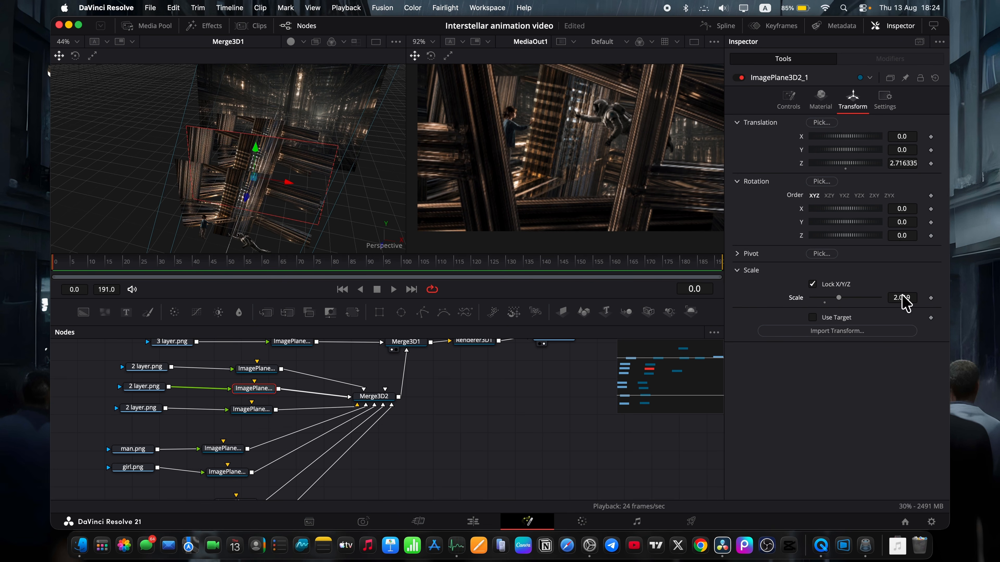
pyautogui.click(259, 413)
pyautogui.click(265, 368)
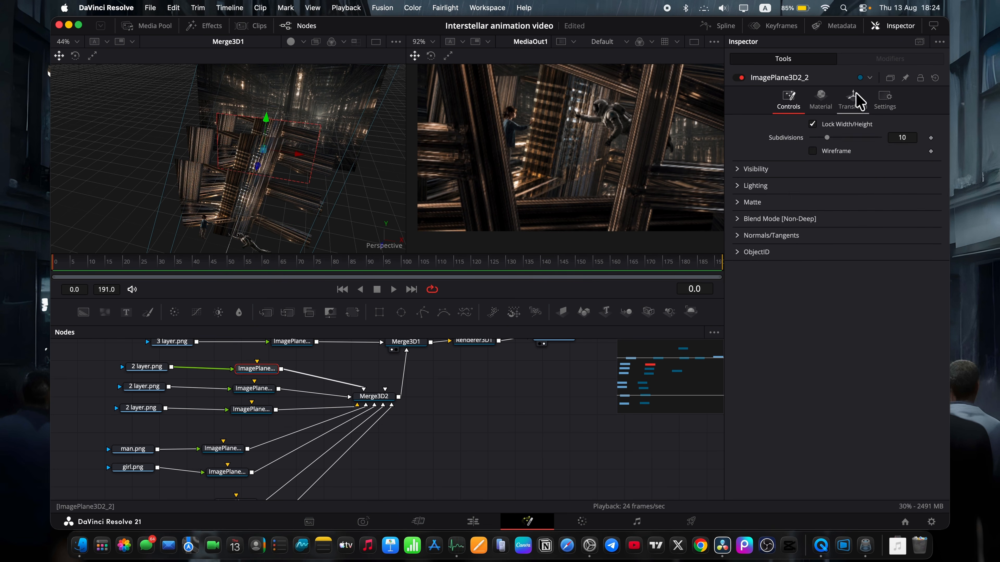
pyautogui.click(852, 101)
pyautogui.moveTo(902, 298); pyautogui.dragTo(923, 298)
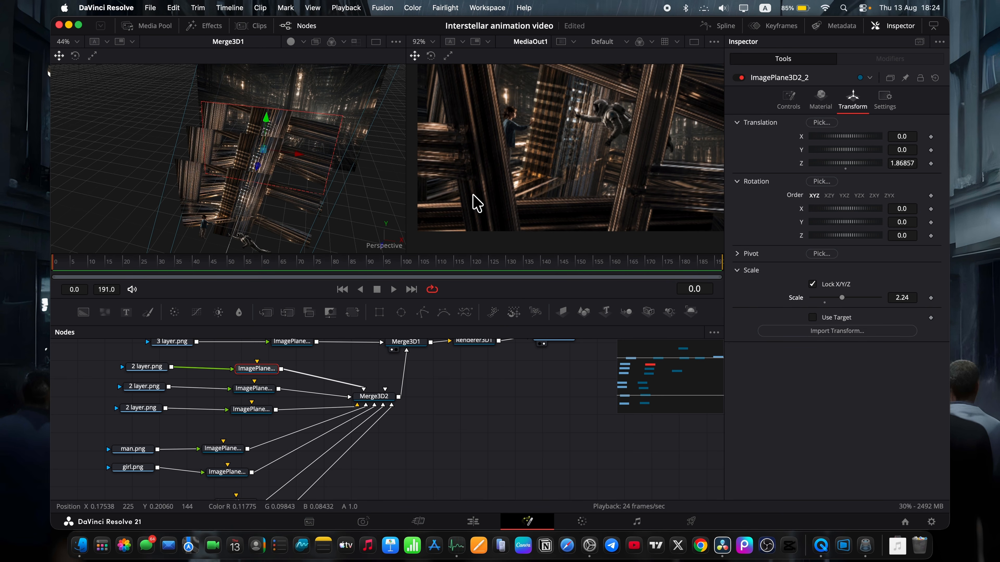
# Move the camera forward along Z past the 1 layer.png planes to frame the man and girl closely.
pyautogui.click(258, 410)
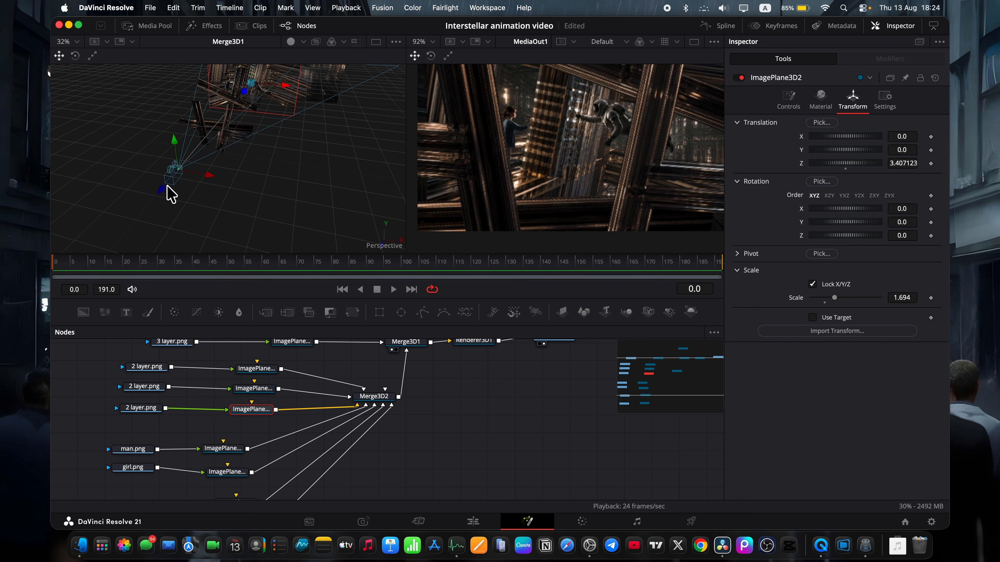
pyautogui.moveTo(163, 193); pyautogui.dragTo(254, 169)
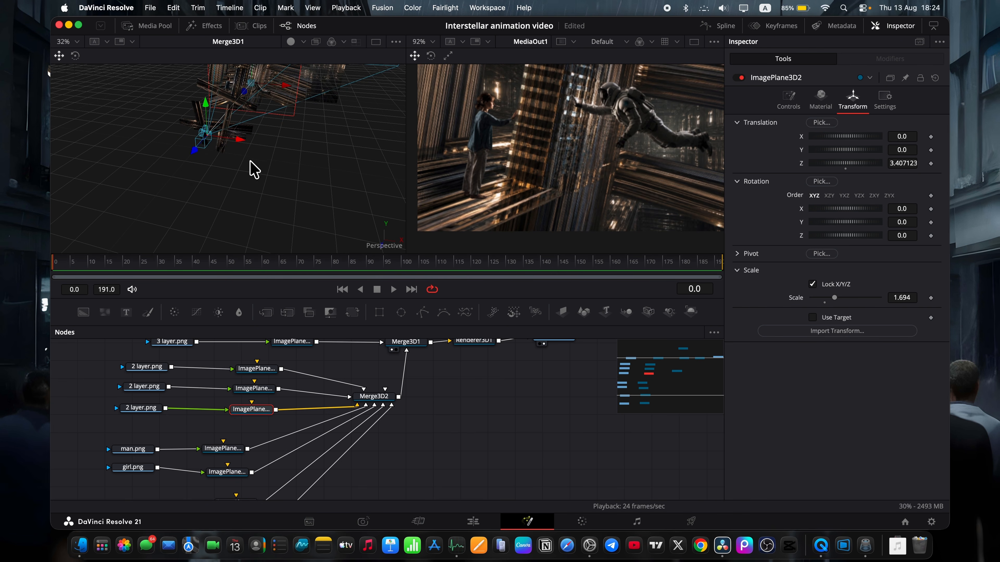
pyautogui.hscroll(5, 241, 145)
pyautogui.scroll(4, 241, 145)
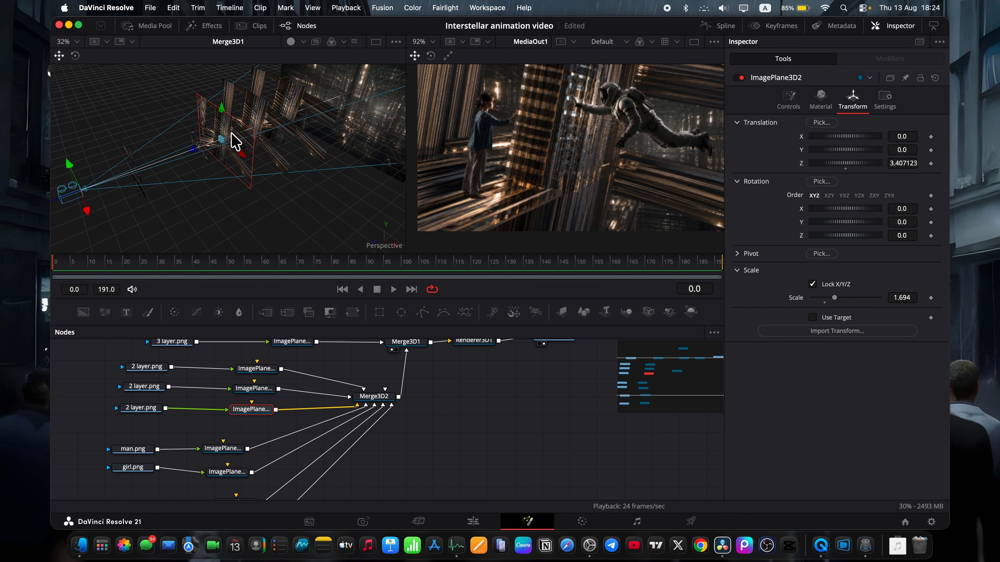
# Rotate ImagePlane3D2_1 about Z to -10.2 and ImagePlane3D2_2 about Z to -27.3.
pyautogui.click(263, 389)
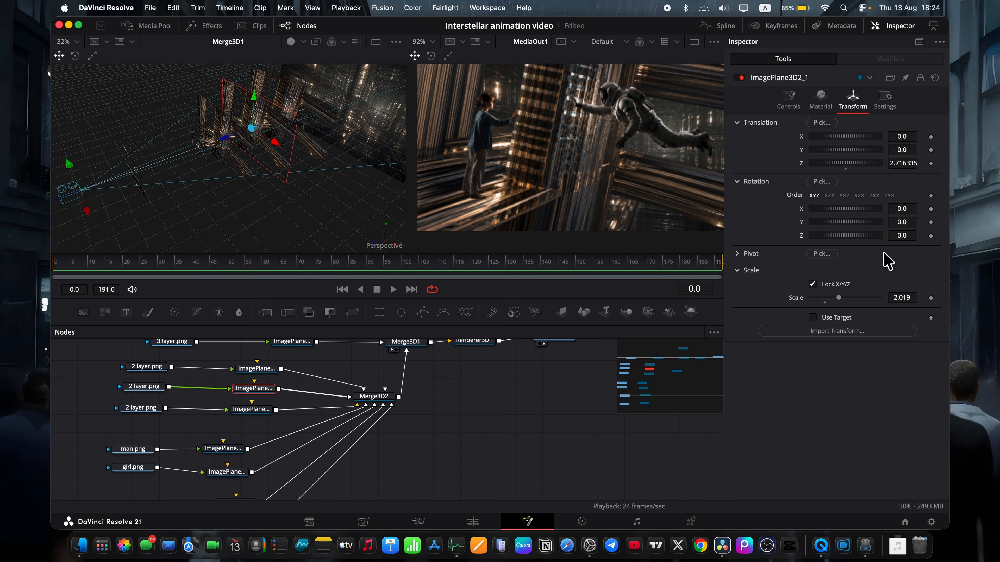
pyautogui.click(898, 235)
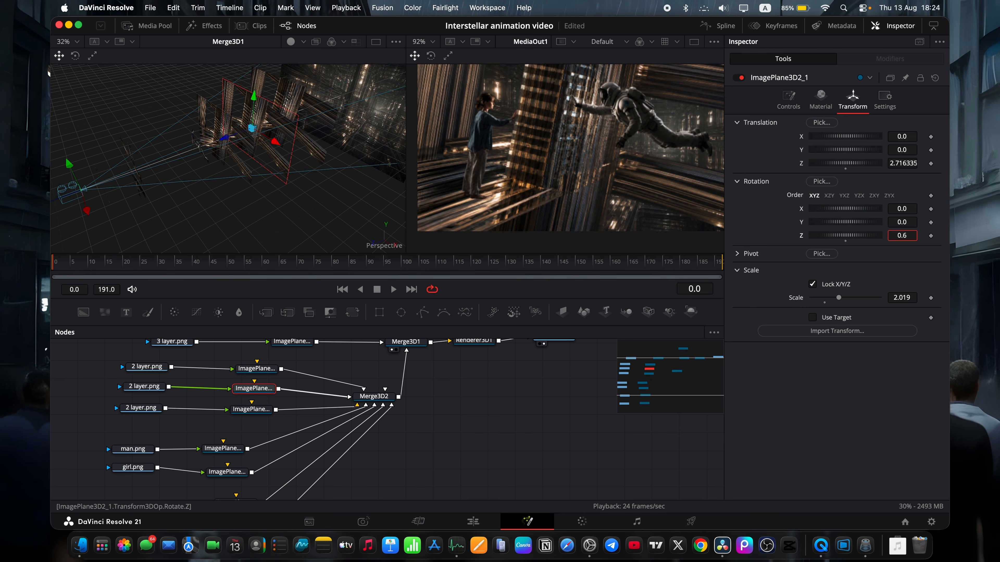
pyautogui.write('-2.1')
pyautogui.moveTo(845, 235); pyautogui.dragTo(814, 236)
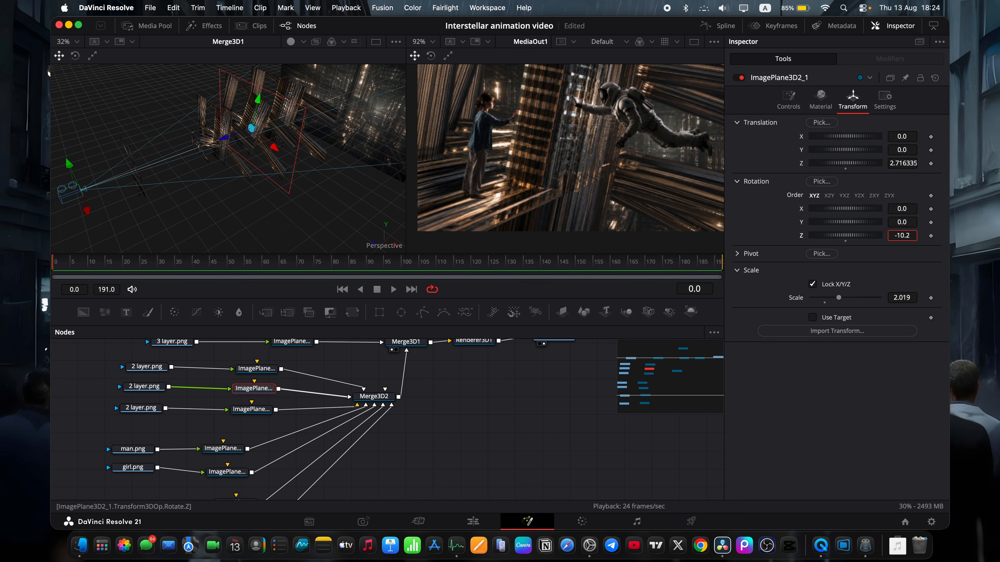
pyautogui.click(259, 371)
pyautogui.moveTo(902, 236); pyautogui.dragTo(795, 236)
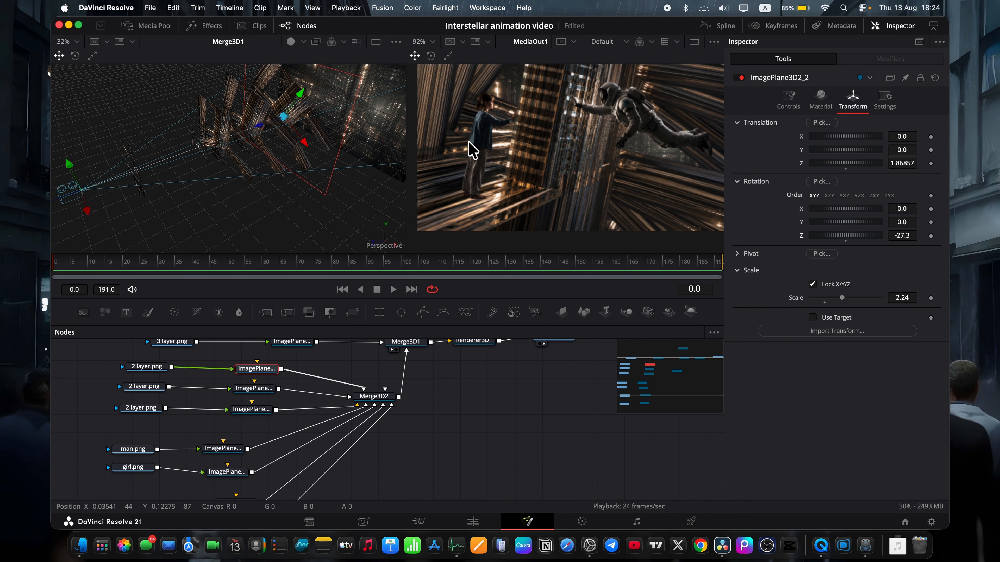
# Save the project and move the camera back along Z behind the 1 layer.png planes, to about Z 6.5.
pyautogui.press('super+s')
pyautogui.moveTo(219, 201); pyautogui.dragTo(102, 195)
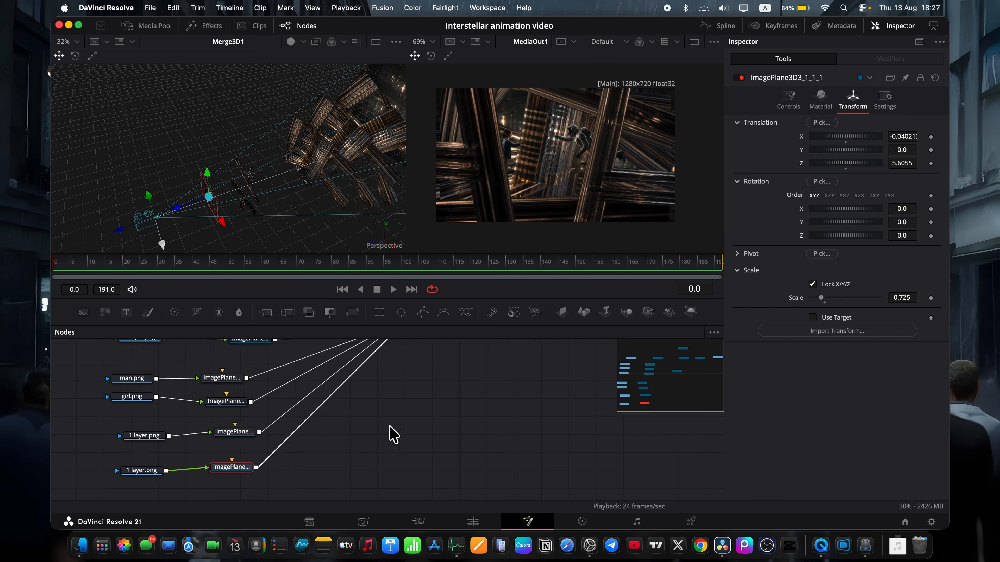
# Keyframe Camera3D1's Z translation and Z rotation at frames 0 and 191, and return to the first frame.
pyautogui.scroll(-5, 393, 435)
pyautogui.click(376, 431)
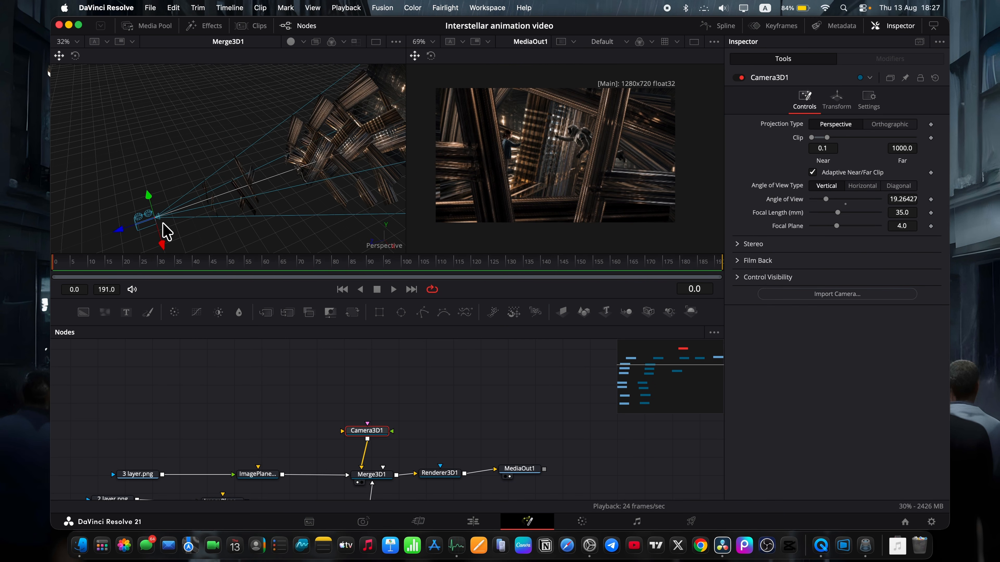
pyautogui.click(835, 101)
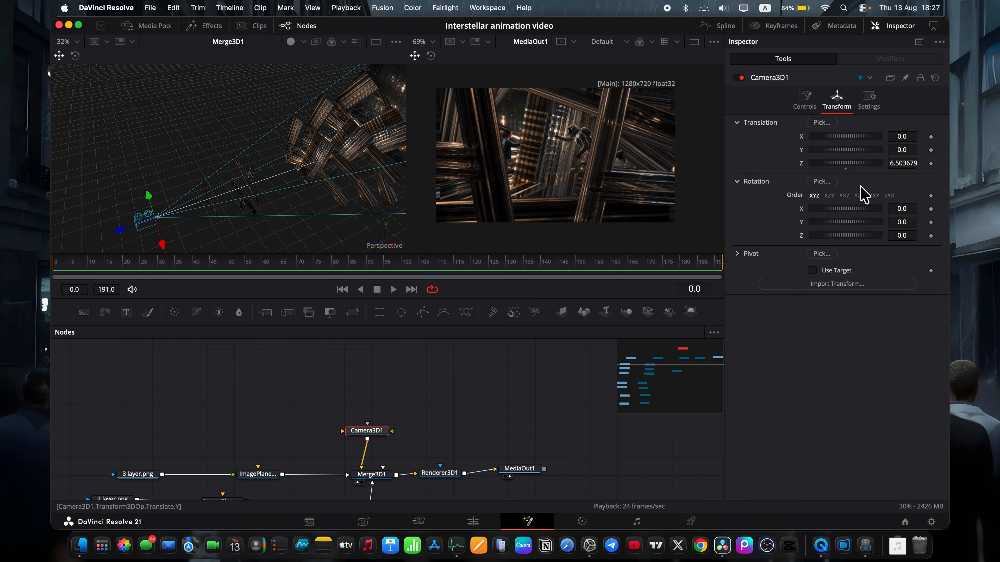
pyautogui.click(930, 163)
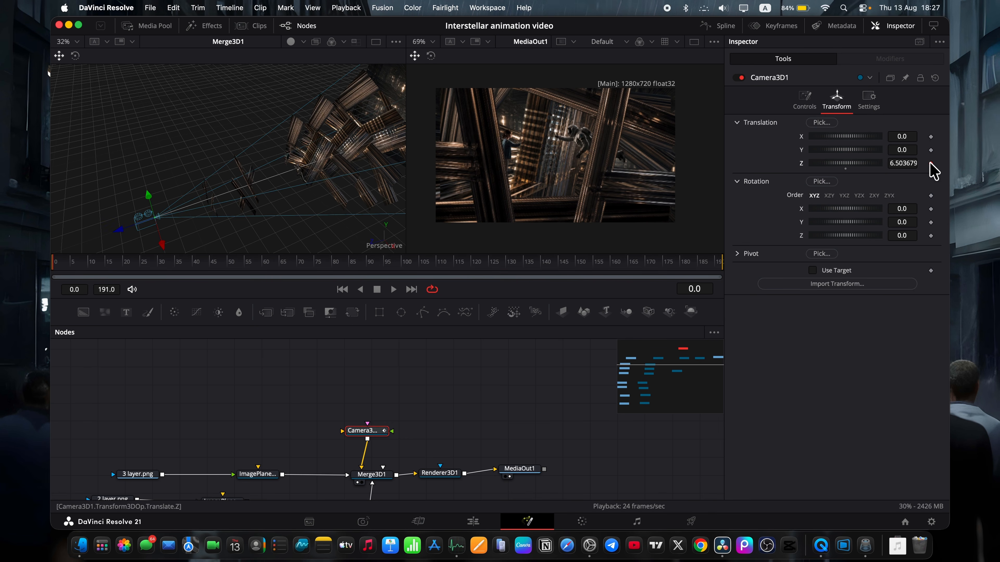
pyautogui.click(930, 235)
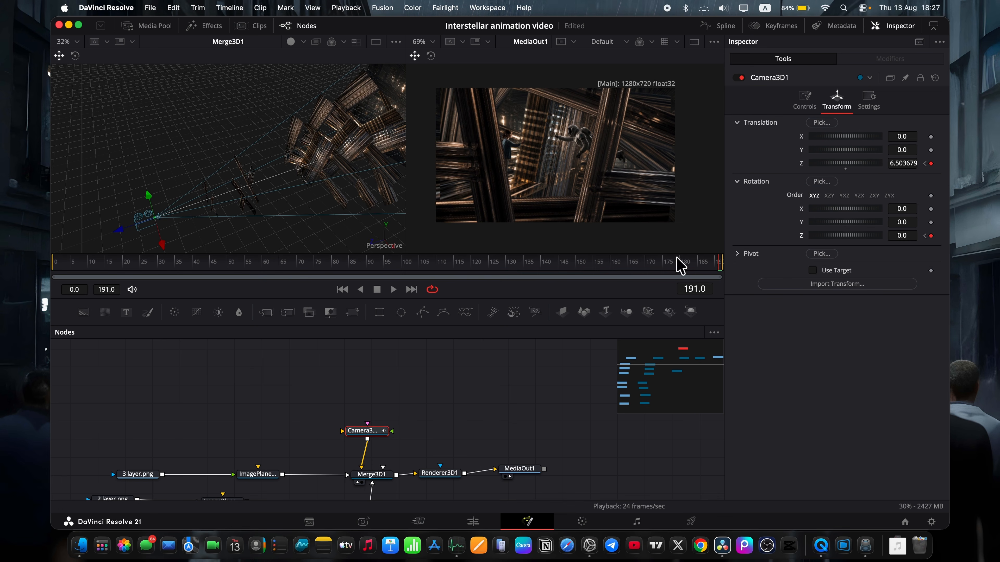
pyautogui.click(52, 267)
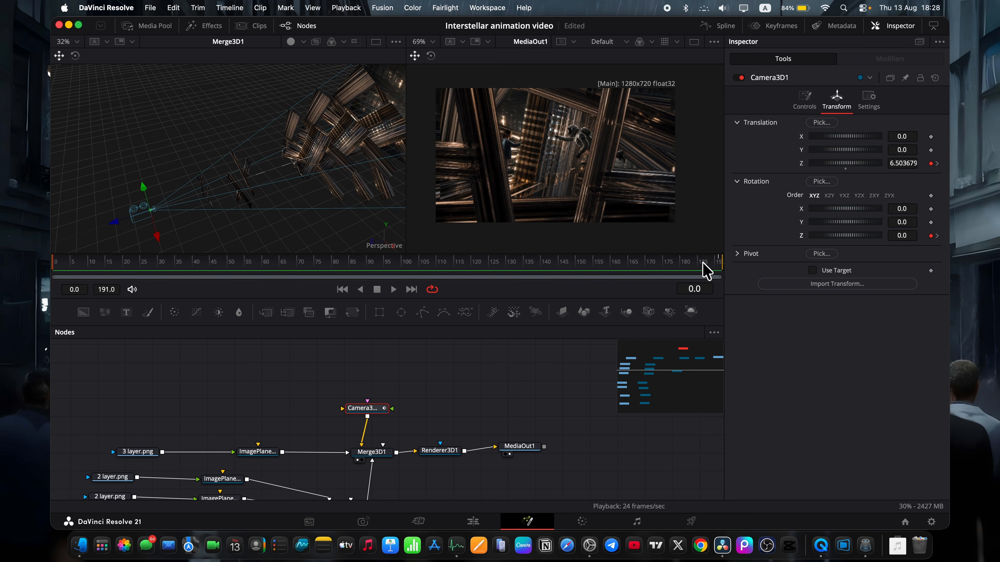
# Set Camera3D1's Z translation to 5.283679 at frame 191, close to the man and girl.
pyautogui.moveTo(902, 164); pyautogui.dragTo(805, 163)
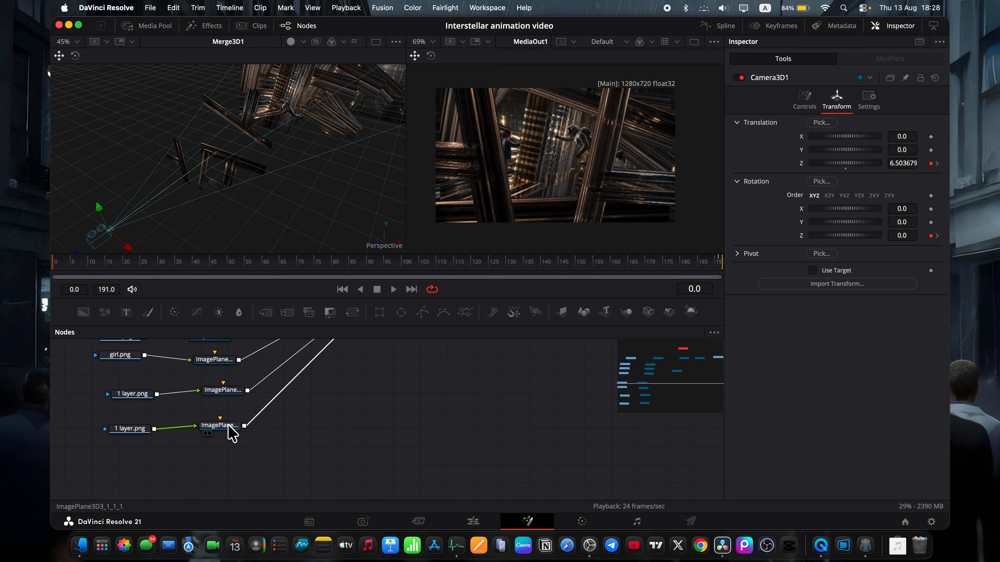
# Duplicate a 1 layer.png node with its image plane, connect the copied plane to Merge3D2 and select it.
pyautogui.click(232, 433)
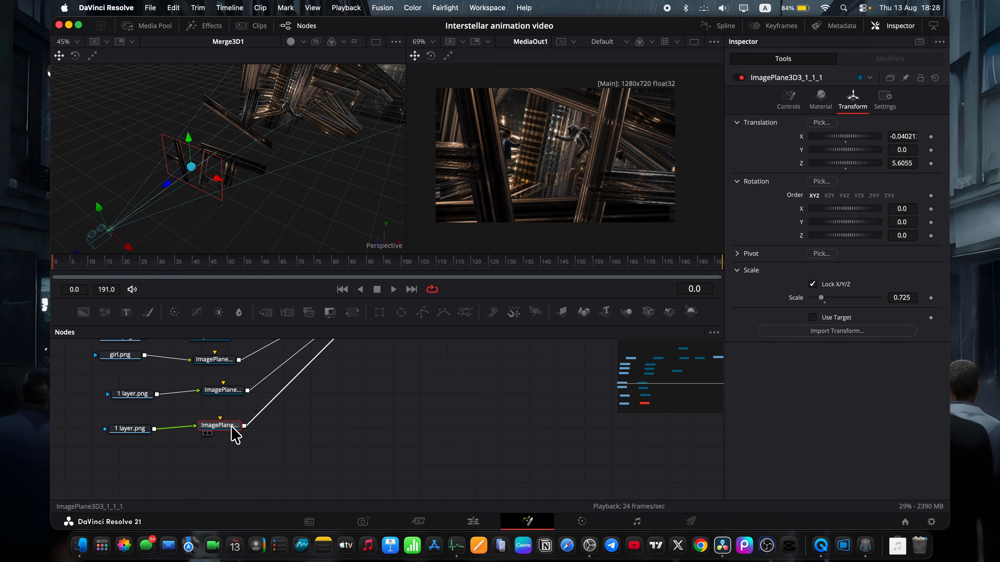
pyautogui.moveTo(249, 465); pyautogui.dragTo(109, 421)
pyautogui.moveTo(243, 470); pyautogui.dragTo(110, 385)
pyautogui.moveTo(241, 391); pyautogui.dragTo(122, 446)
pyautogui.click(154, 420)
pyautogui.press('super+v')
pyautogui.moveTo(163, 420); pyautogui.dragTo(365, 378)
pyautogui.click(257, 416)
pyautogui.scroll(5, 315, 349)
pyautogui.scroll(-3, 334, 393)
pyautogui.click(234, 440)
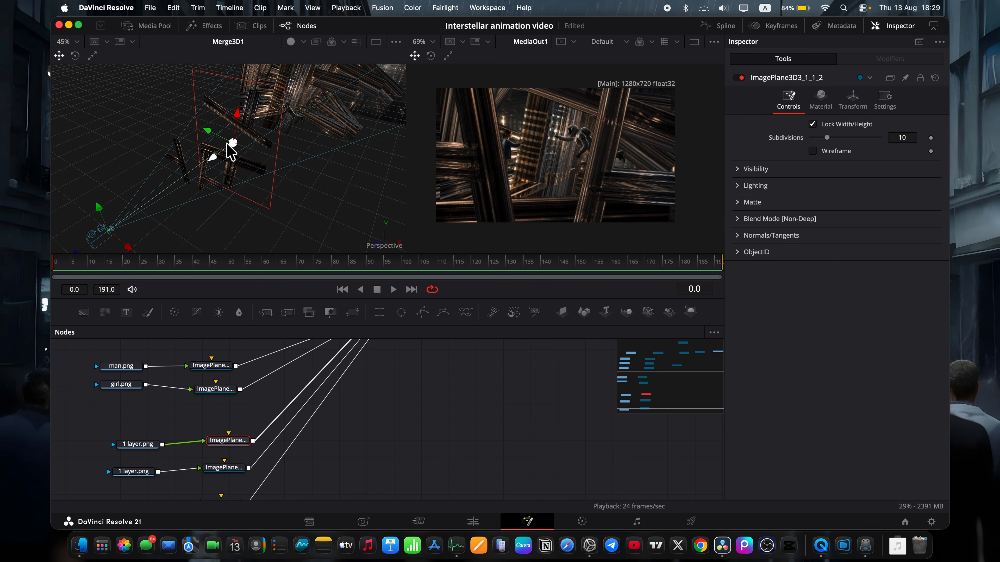
# Place ImagePlane3D3_1_1_2 at about Z 4.61, rotated to 128.2 about Z and scaled to 1.797.
pyautogui.moveTo(212, 158); pyautogui.dragTo(230, 146)
pyautogui.hscroll(5, 229, 146)
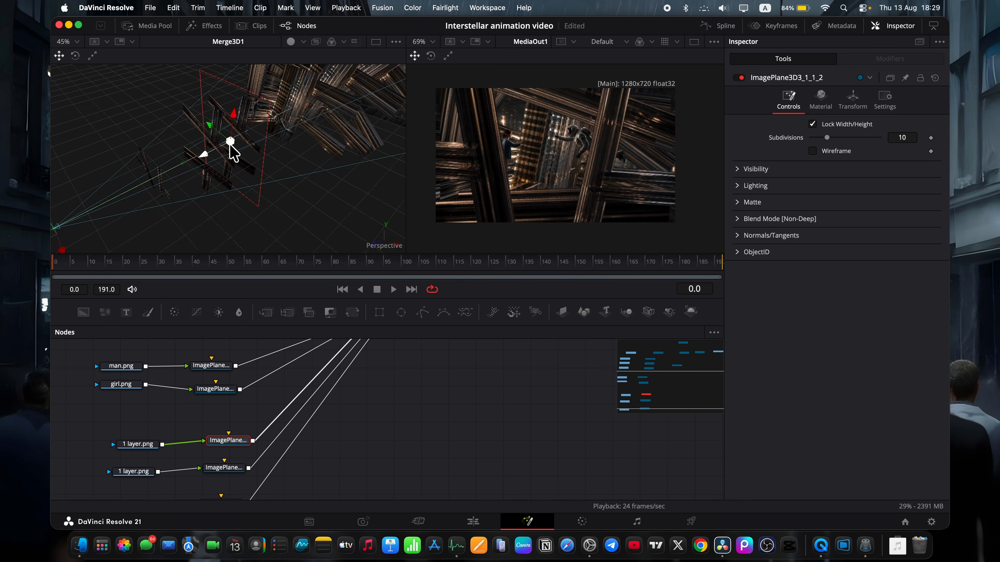
pyautogui.click(853, 97)
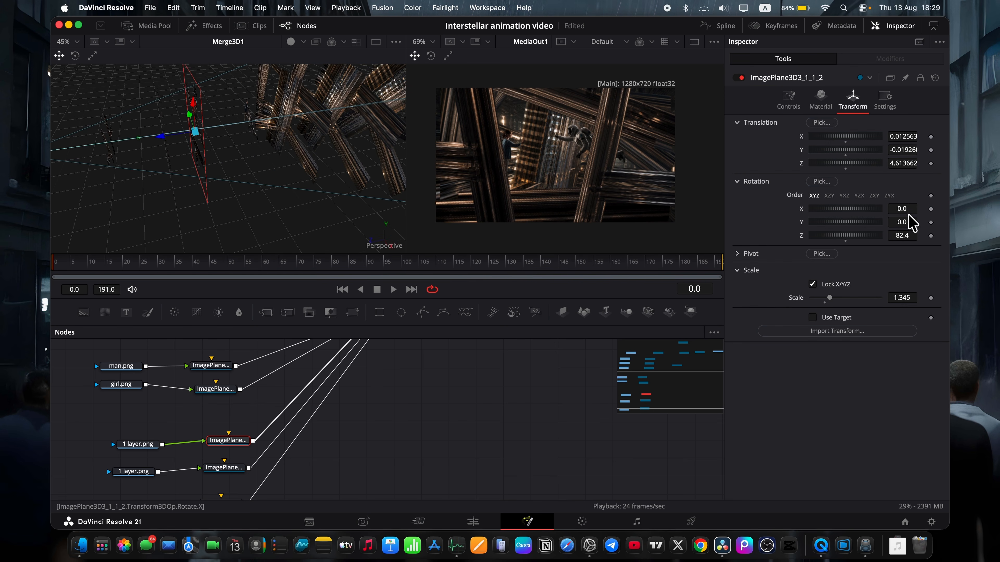
pyautogui.moveTo(845, 236); pyautogui.dragTo(874, 236)
pyautogui.moveTo(901, 296); pyautogui.dragTo(984, 297)
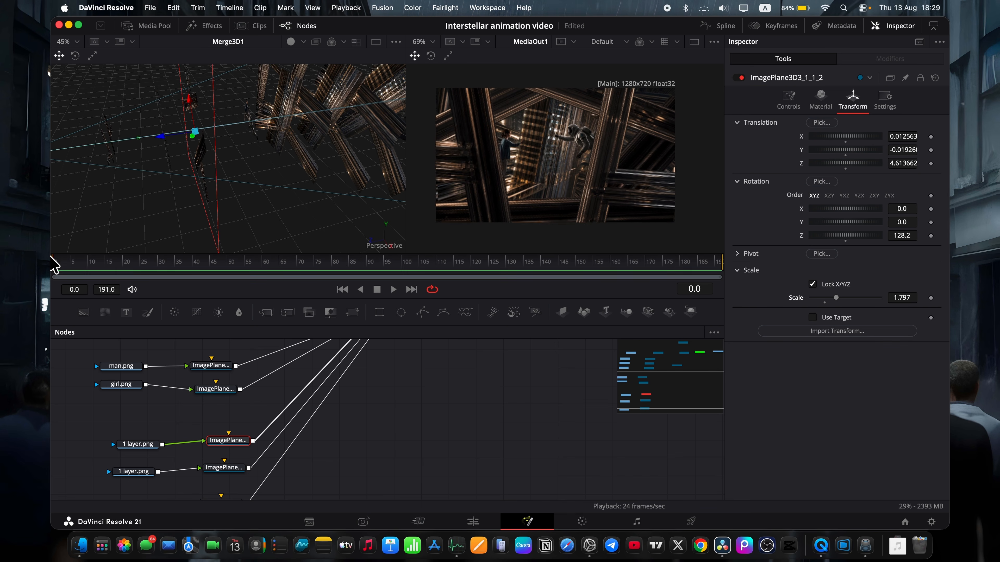
pyautogui.moveTo(60, 262); pyautogui.dragTo(661, 284)
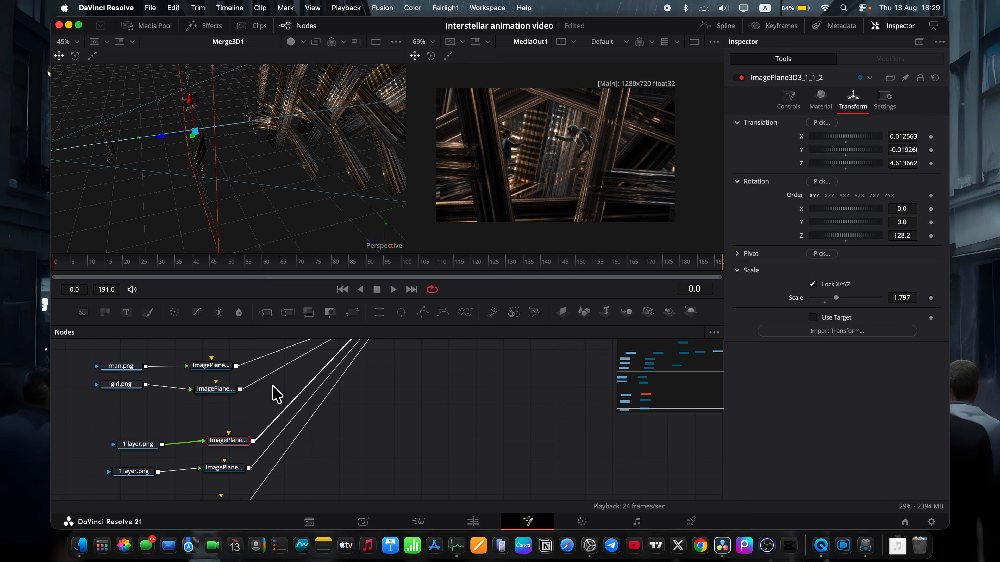
# Set Camera3D1's Z translation to 5.213679 at frame 191.
pyautogui.scroll(10, 276, 394)
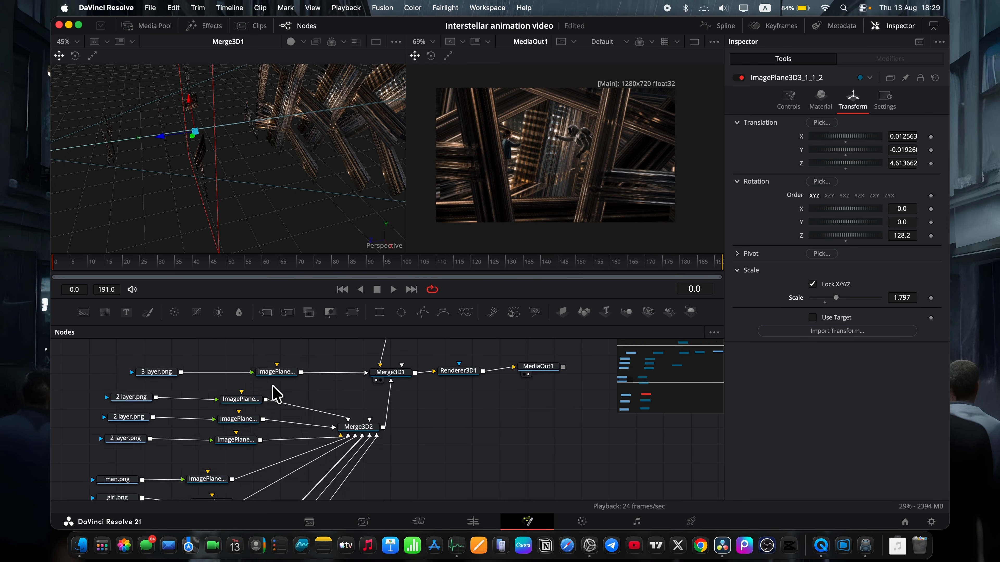
pyautogui.click(377, 451)
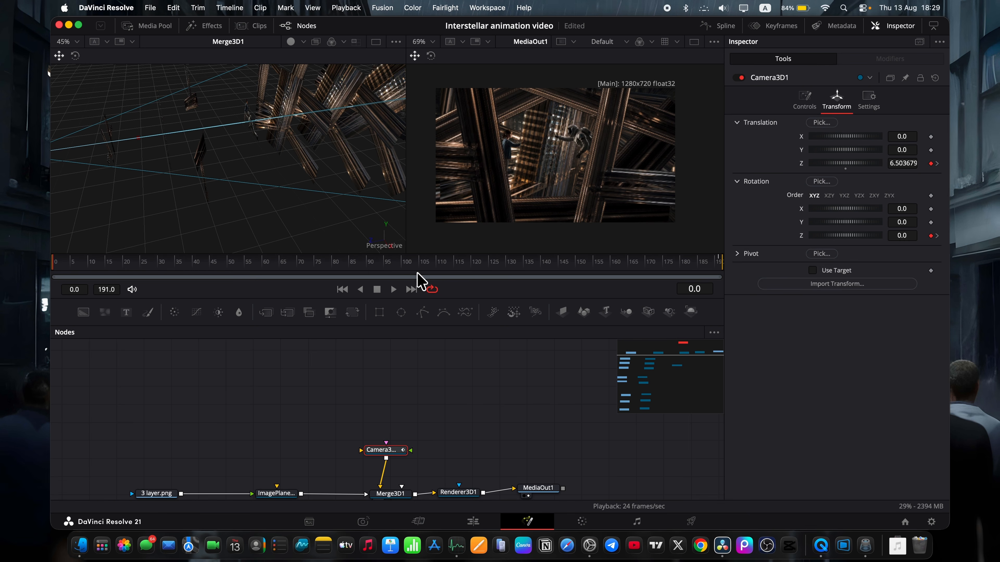
pyautogui.moveTo(687, 264); pyautogui.dragTo(802, 255)
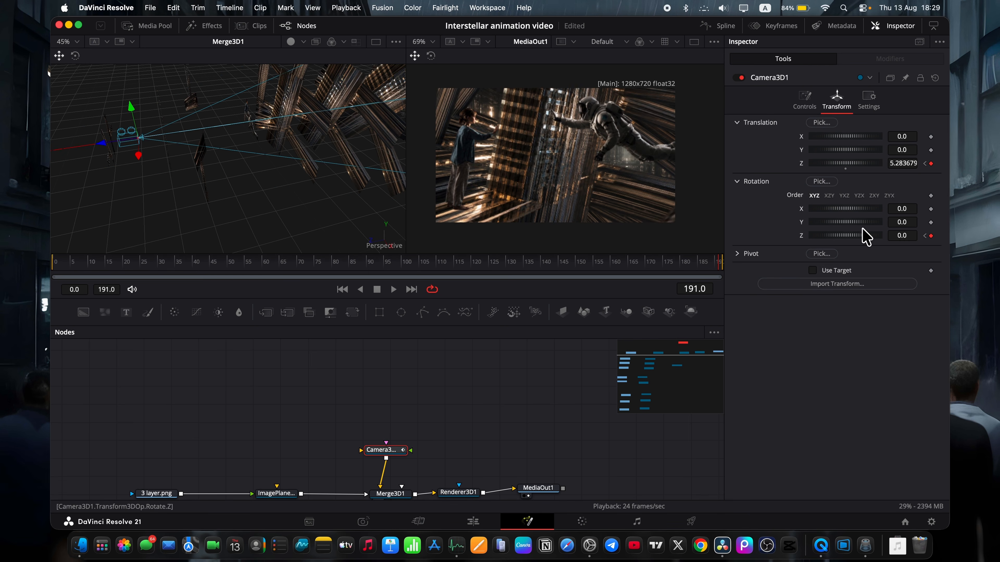
pyautogui.moveTo(902, 164); pyautogui.dragTo(897, 164)
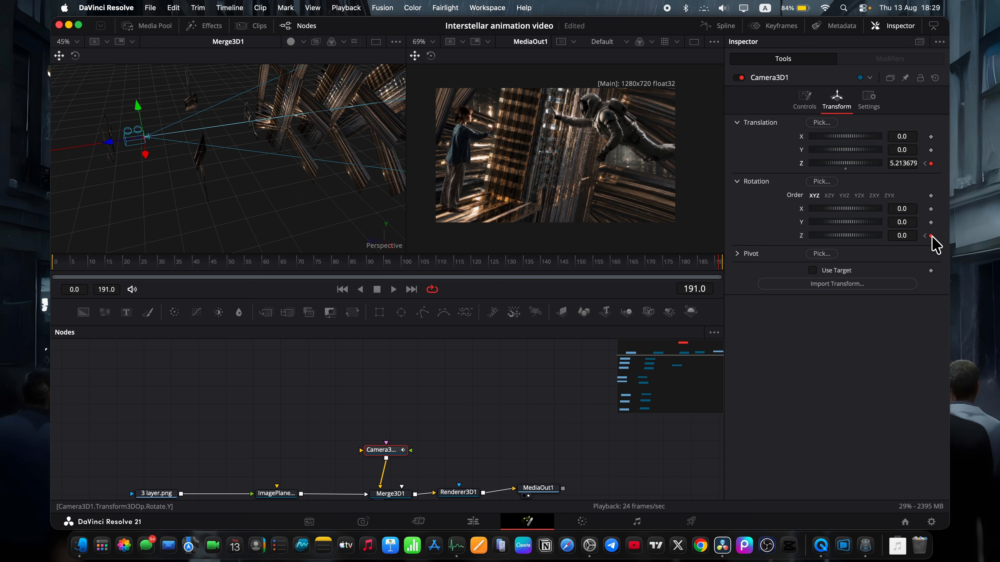
# Set Camera3D1's Z rotation to 36.5 at frame 0.
pyautogui.click(56, 258)
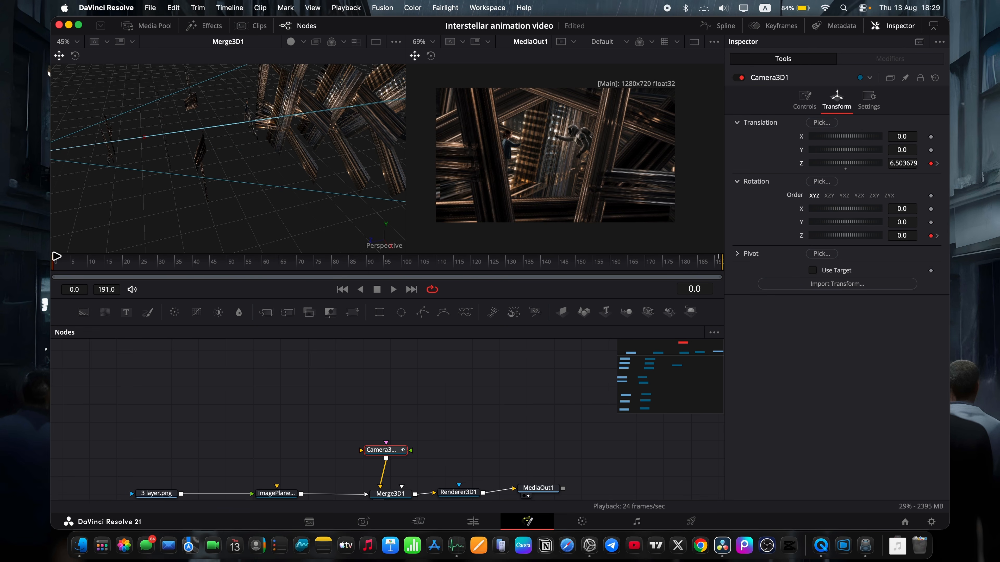
pyautogui.moveTo(843, 236); pyautogui.dragTo(853, 241)
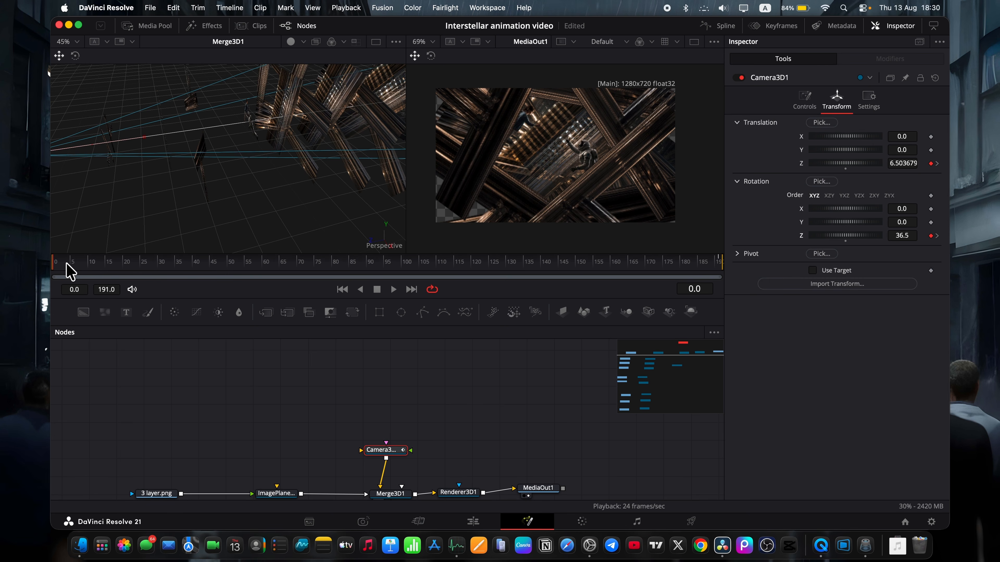
pyautogui.moveTo(67, 265); pyautogui.dragTo(52, 279)
# Set the scale of the 3 layer.png background plane, ImagePlane3D1, to 7.0.
pyautogui.hscroll(10, 267, 171)
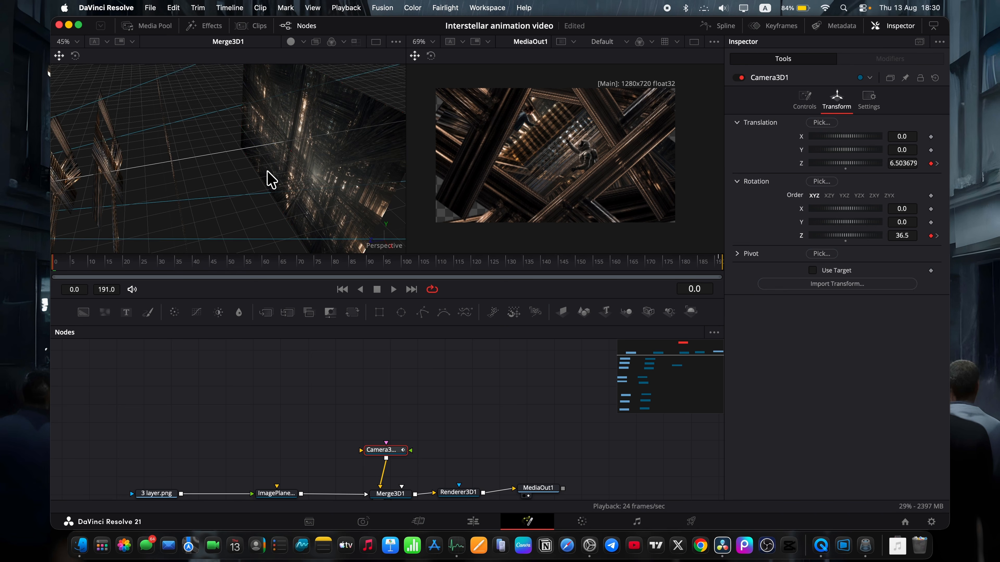
pyautogui.click(313, 103)
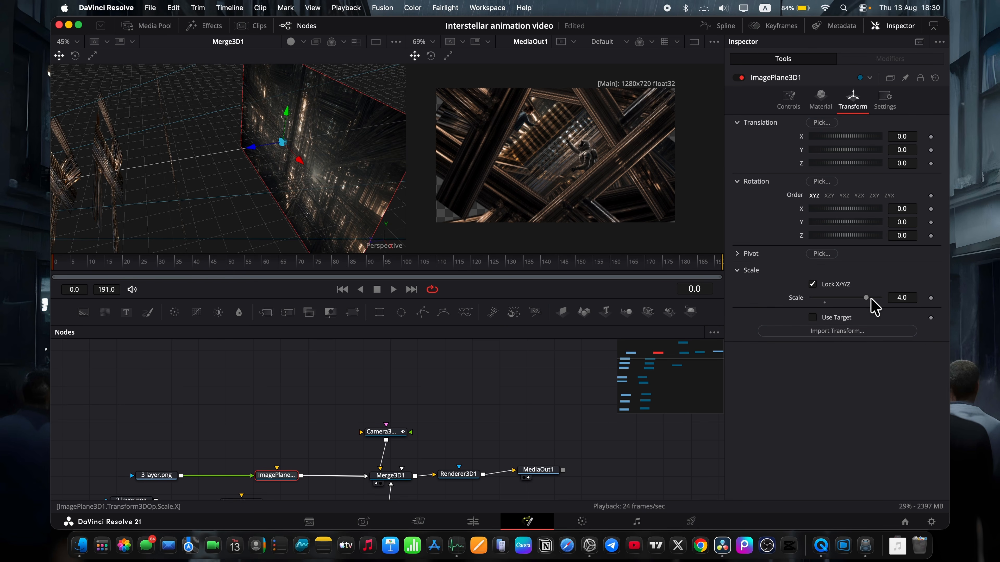
pyautogui.moveTo(868, 305); pyautogui.dragTo(896, 304)
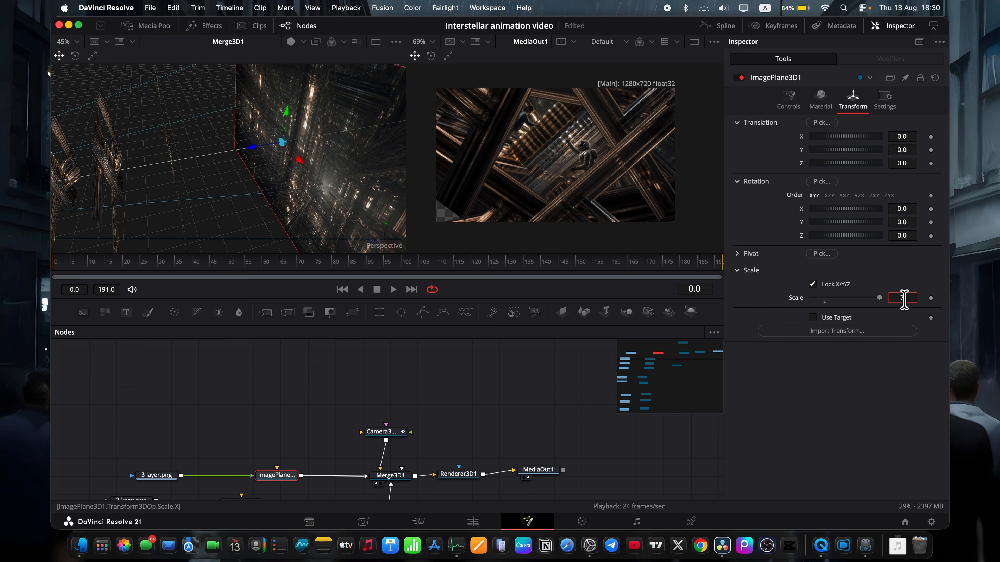
pyautogui.press('Return')
pyautogui.moveTo(399, 260); pyautogui.dragTo(50, 231)
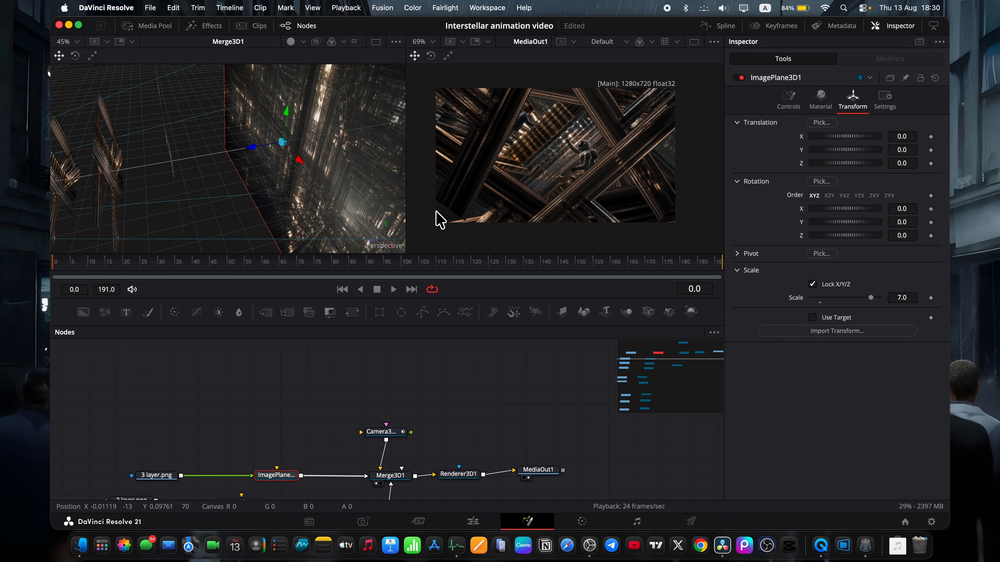
# Enlarge the foreground plane ImagePlane3D3_1_1_1 to a scale of 0.832 to cover the frame corner, and scrub the animation.
pyautogui.scroll(-10, 256, 417)
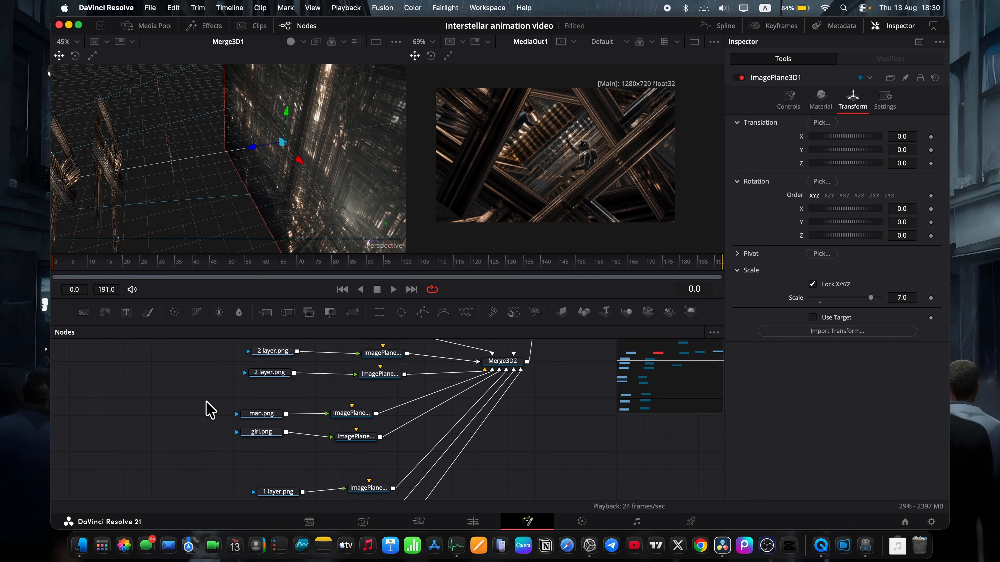
pyautogui.scroll(-5, 217, 416)
pyautogui.click(323, 429)
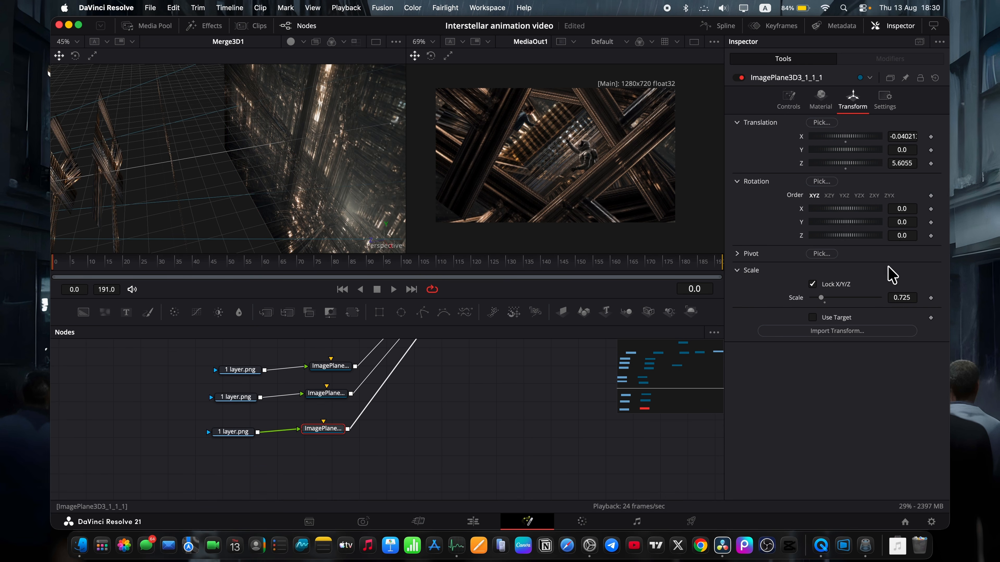
pyautogui.scroll(10, 902, 295)
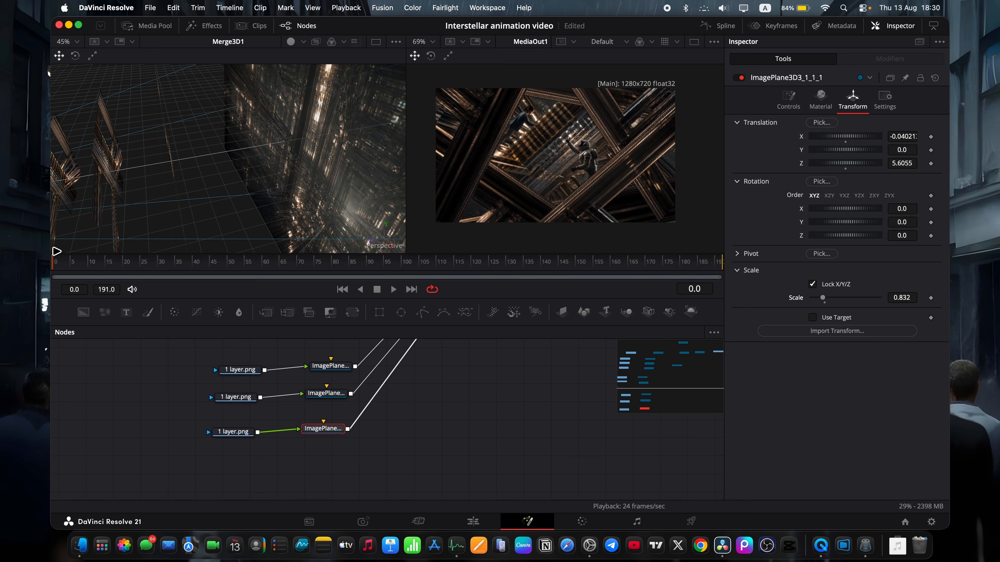
pyautogui.moveTo(61, 270); pyautogui.dragTo(504, 276)
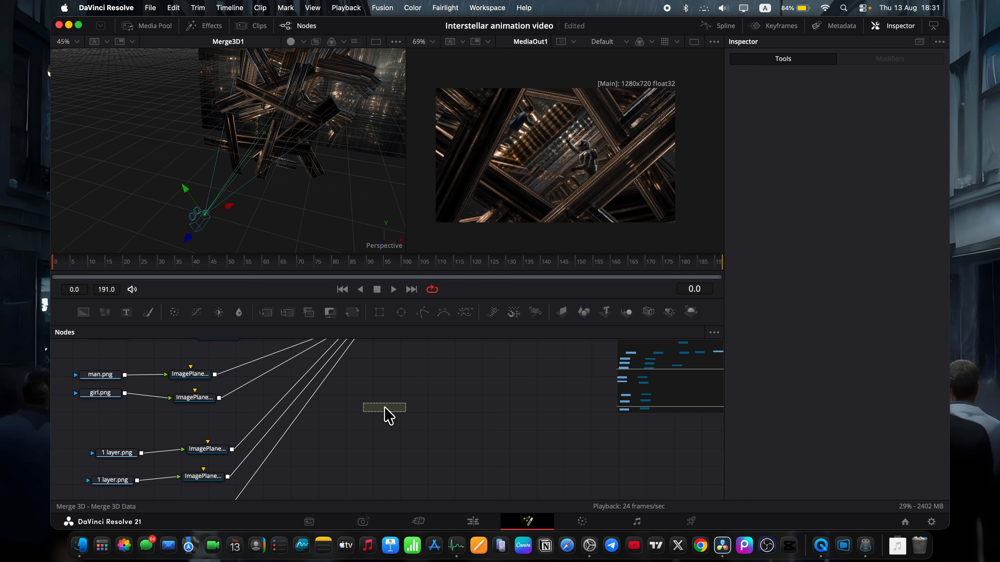
# Add a Merge3D node beside the 1 layer.png planes and connect its output to Merge3D2.
pyautogui.moveTo(385, 407); pyautogui.dragTo(384, 407)
pyautogui.scroll(5, 413, 463)
pyautogui.scroll(-3, 413, 465)
pyautogui.moveTo(411, 475); pyautogui.dragTo(366, 395)
pyautogui.moveTo(395, 482); pyautogui.dragTo(475, 465)
pyautogui.scroll(-3, 476, 464)
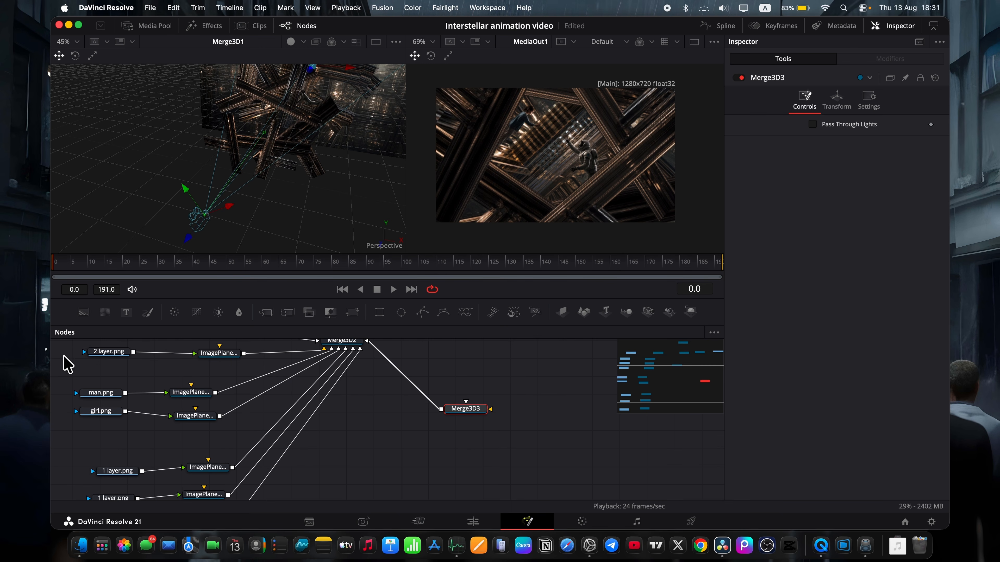
# Add a Text node and an image plane, feeding the text through the plane into Merge3D3.
pyautogui.moveTo(407, 531); pyautogui.dragTo(464, 470)
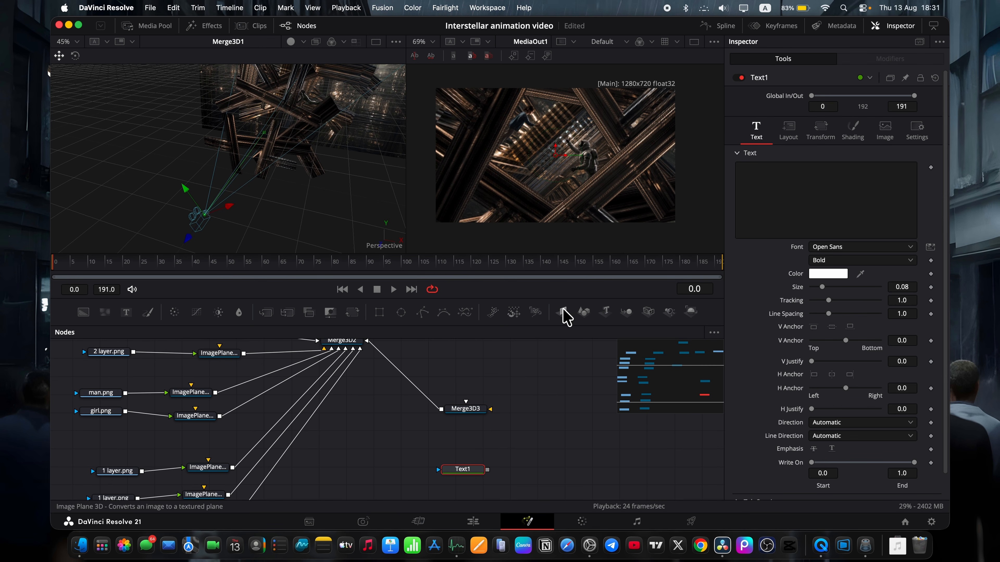
pyautogui.moveTo(494, 435); pyautogui.dragTo(482, 414)
pyautogui.click(492, 444)
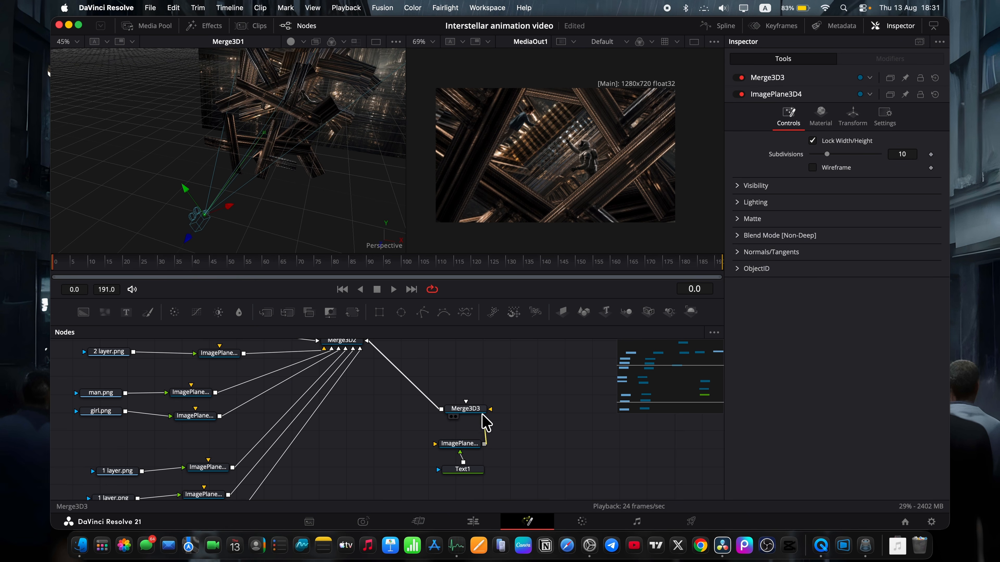
# Move ImagePlane3D4 along Z from the background to just in front of the camera.
pyautogui.click(463, 442)
pyautogui.scroll(5, 330, 123)
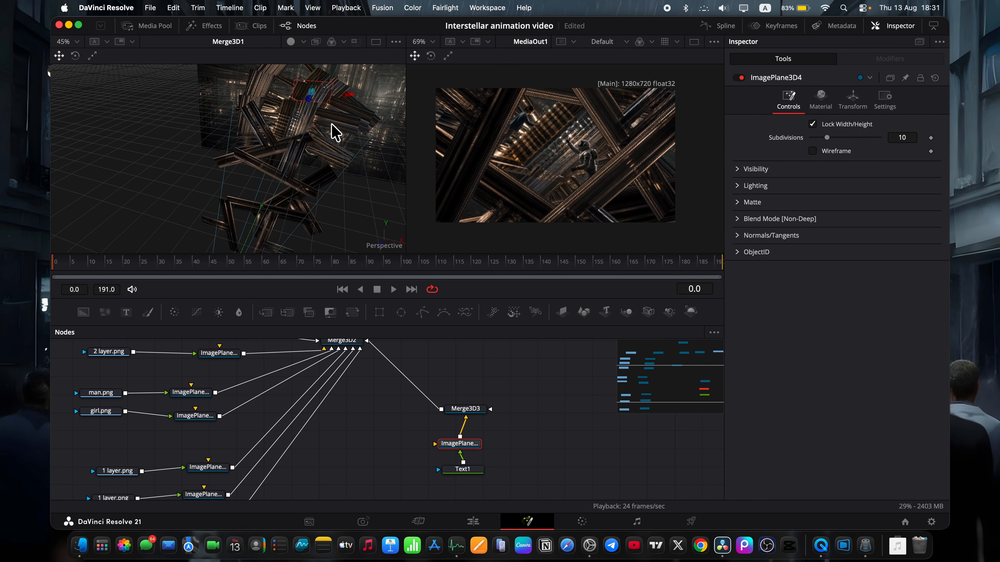
pyautogui.hscroll(5, 314, 110)
pyautogui.scroll(-3, 318, 116)
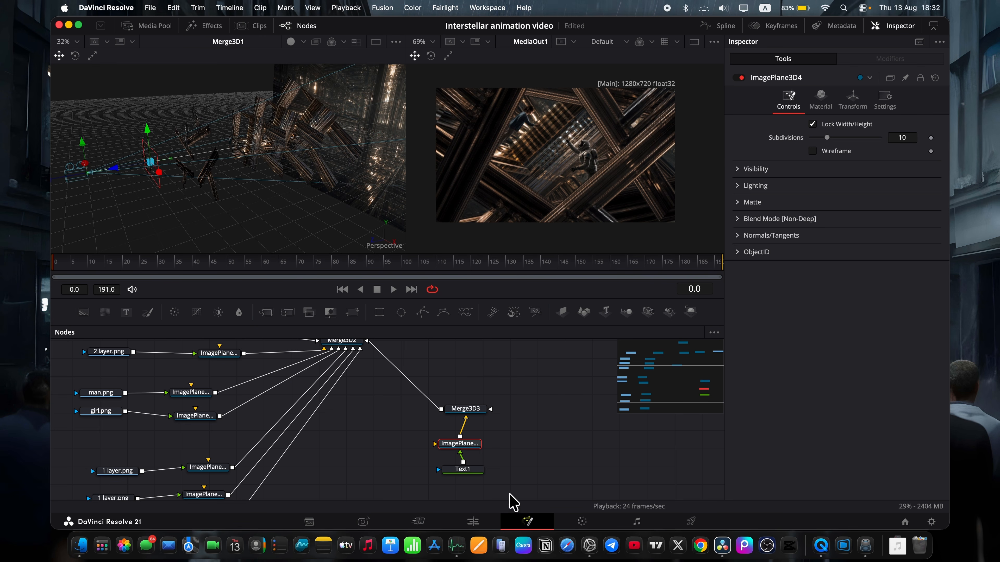
# Set the content of the Text1 node to "a man".
pyautogui.click(471, 469)
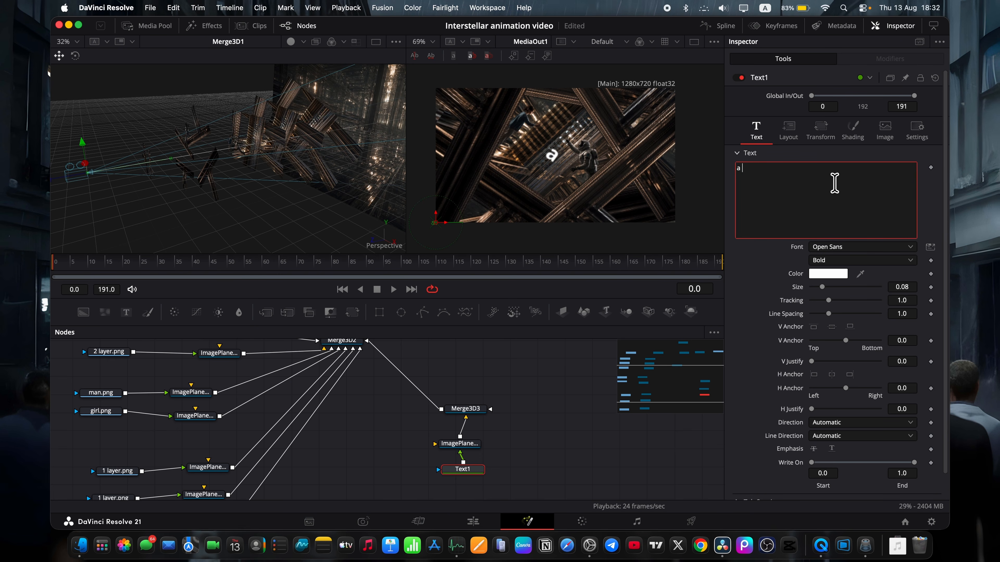
pyautogui.hscroll(-5, 180, 195)
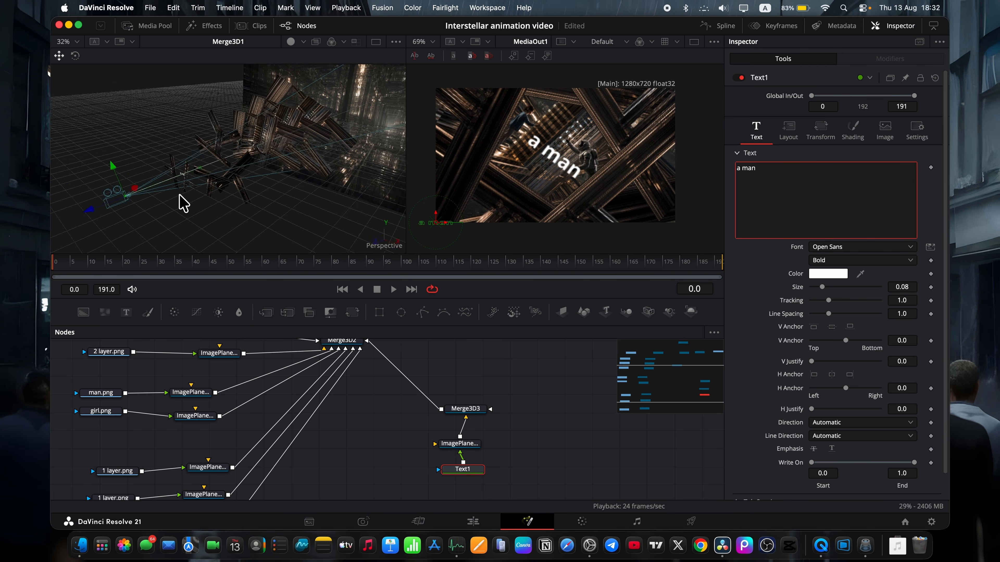
pyautogui.scroll(5, 183, 197)
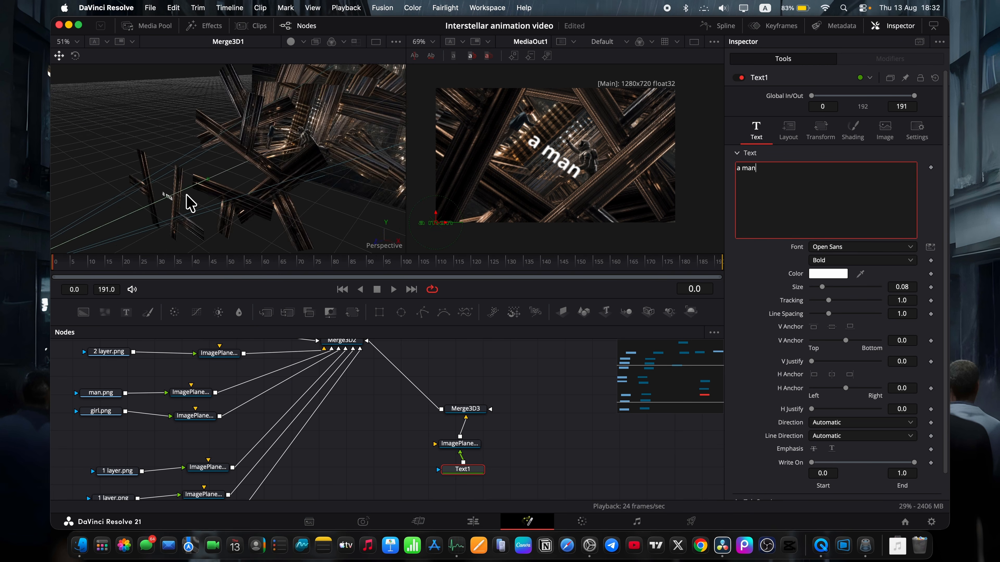
# Move ImagePlane3D4 towards the camera and sideways, to about X -0.185 and Z 5.668.
pyautogui.click(458, 443)
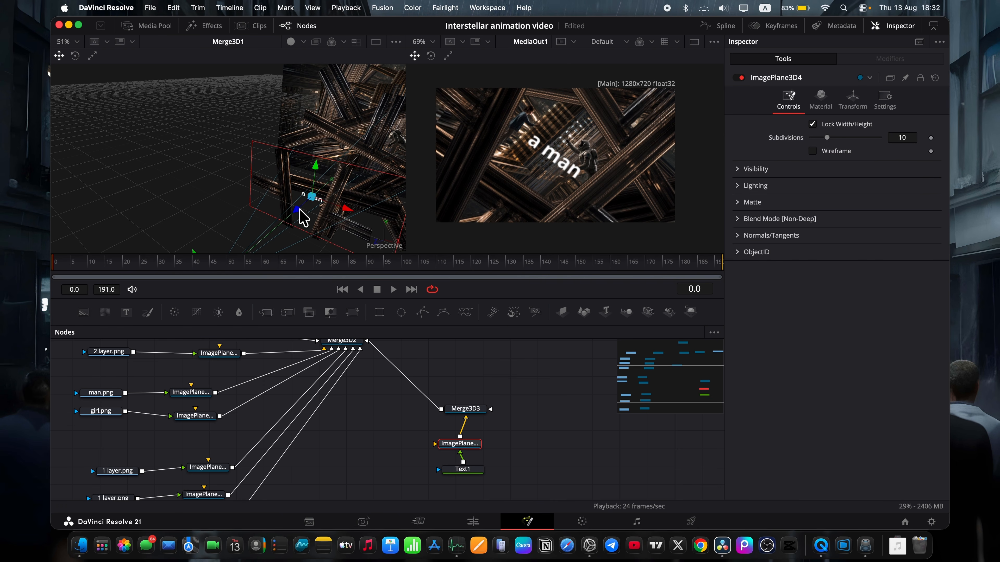
pyautogui.moveTo(298, 210); pyautogui.dragTo(286, 211)
pyautogui.hscroll(5, 293, 209)
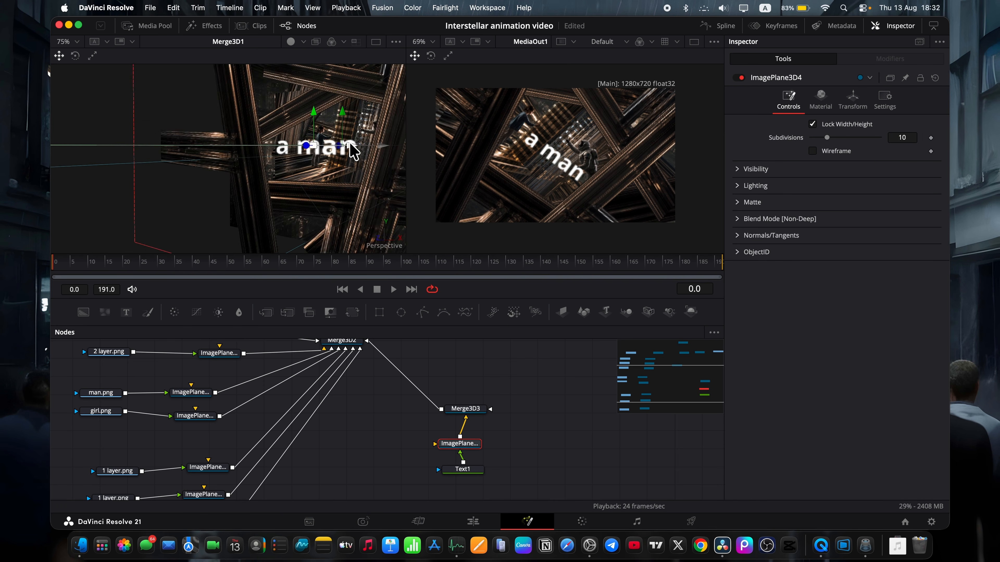
pyautogui.moveTo(349, 144); pyautogui.dragTo(261, 128)
# Rotate ImagePlane3D4 about Z to 103.1 and move it so the text lies on the foreground beam.
pyautogui.click(846, 98)
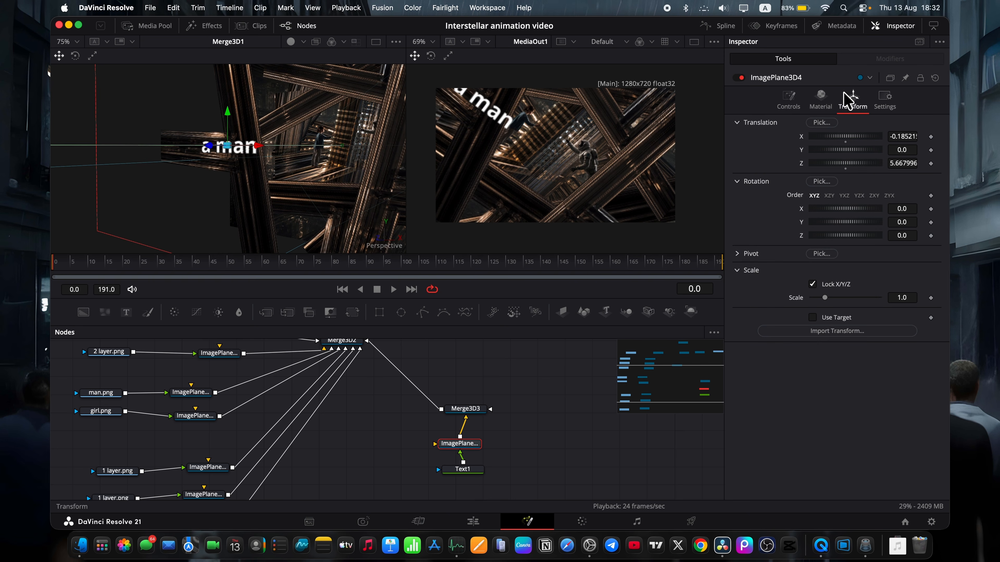
pyautogui.moveTo(901, 235)
pyautogui.mouseDown()
pyautogui.moveTo(888, 235)
pyautogui.moveTo(935, 235)
pyautogui.moveTo(896, 235)
pyautogui.moveTo(919, 119)
pyautogui.moveTo(904, 243)
pyautogui.mouseUp()
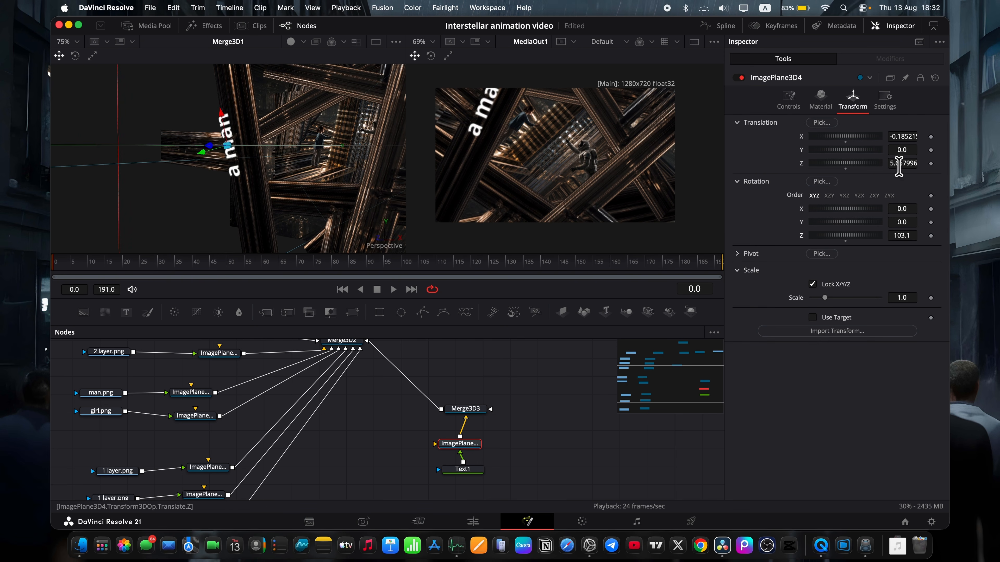
pyautogui.moveTo(202, 151); pyautogui.dragTo(213, 150)
pyautogui.moveTo(233, 121); pyautogui.dragTo(230, 173)
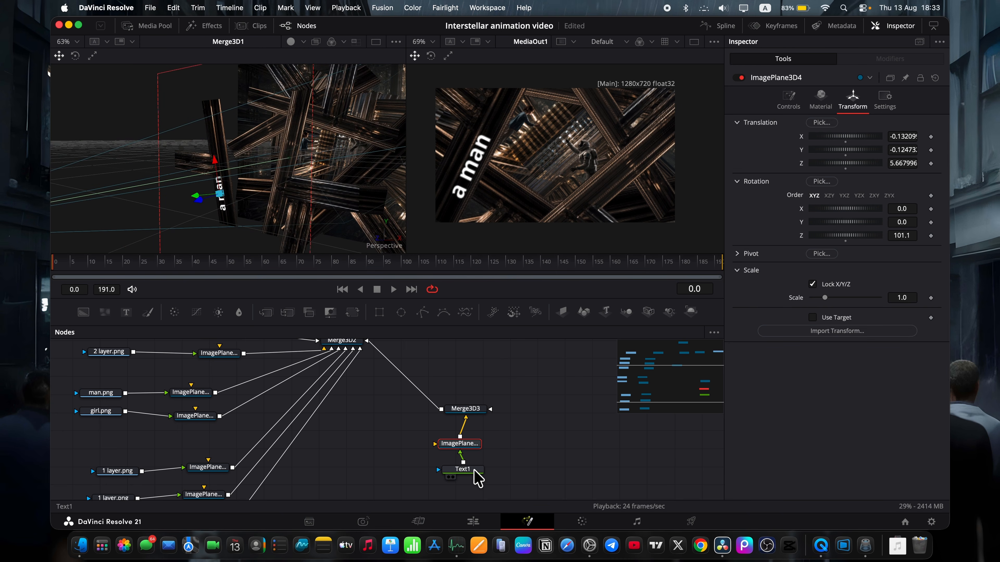
# Change the font of the Text1 node to DIN Alternate and set its size to 0.0752.
pyautogui.click(475, 470)
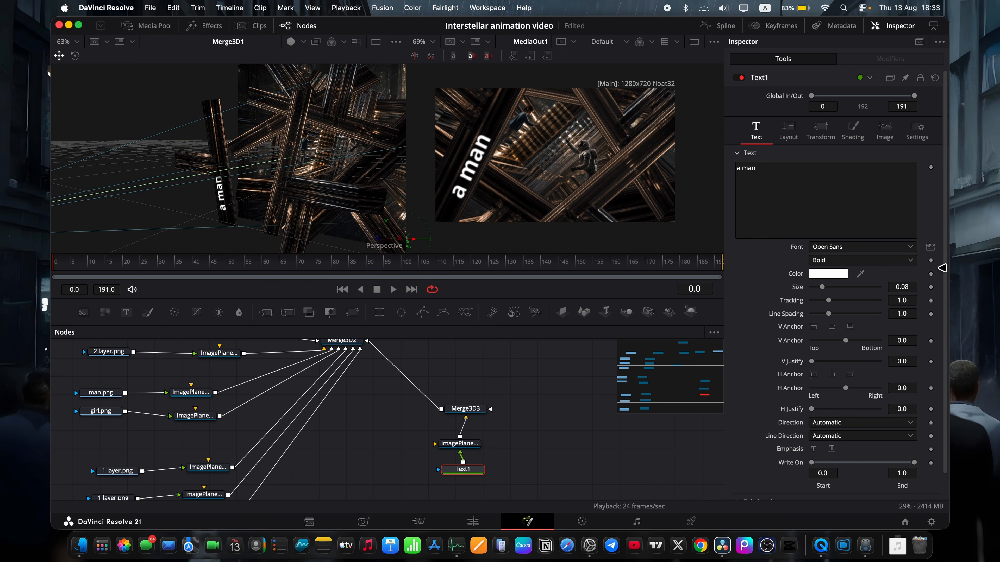
pyautogui.click(842, 248)
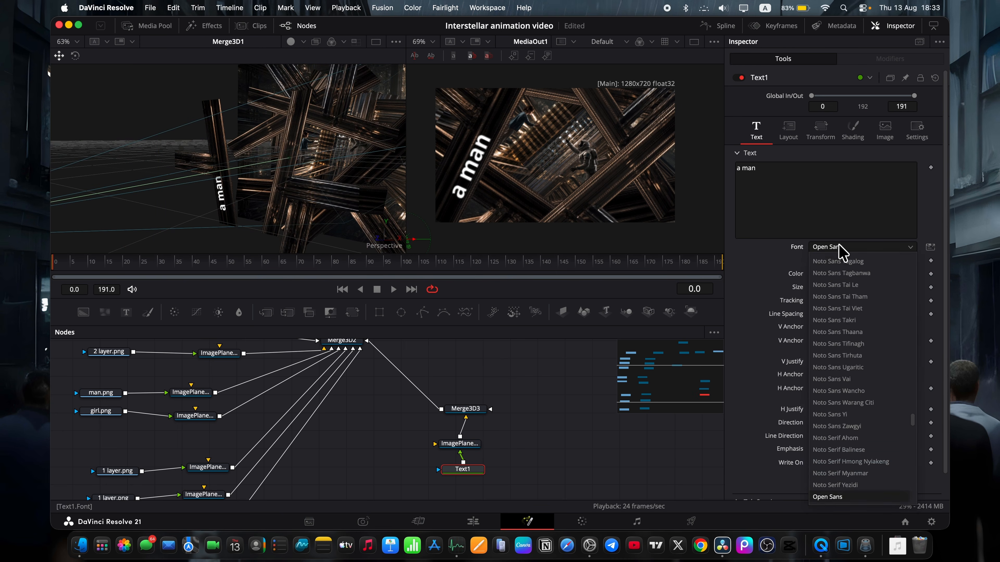
pyautogui.click(831, 451)
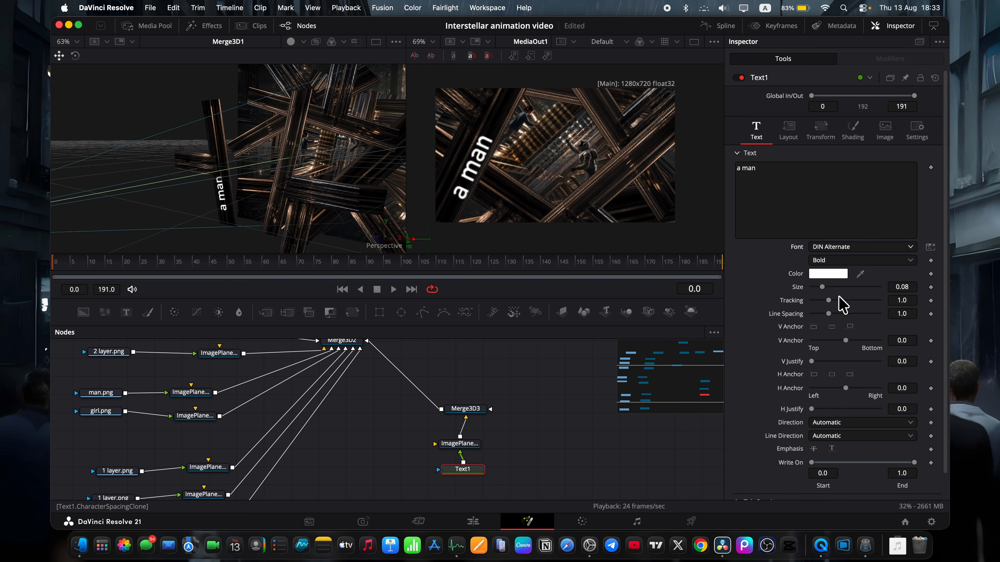
pyautogui.moveTo(902, 287); pyautogui.dragTo(907, 292)
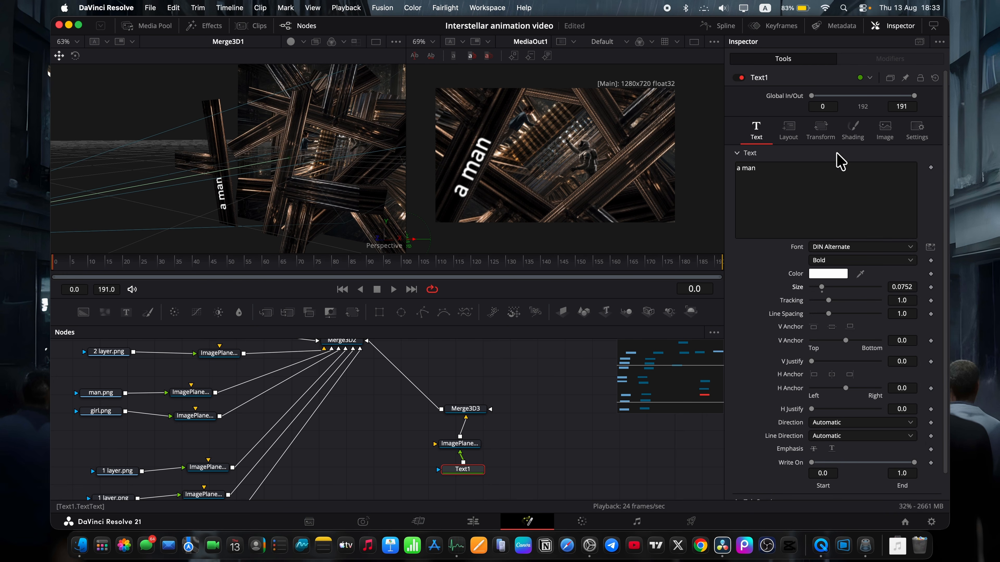
# Switch the text shading to Gradient and give its end stop a golden brown colour sampled from the beams and brightened.
pyautogui.click(853, 130)
pyautogui.click(898, 286)
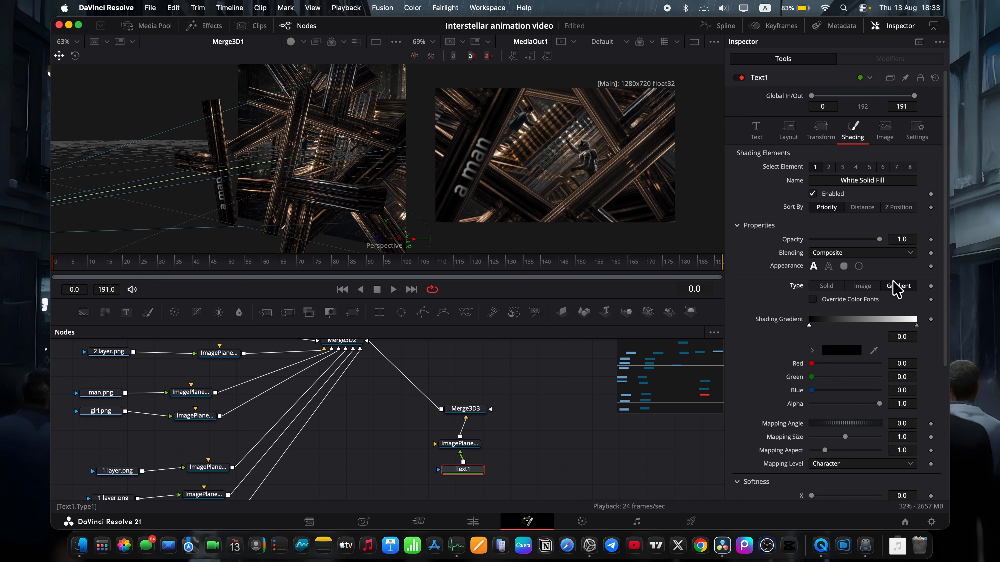
pyautogui.click(916, 325)
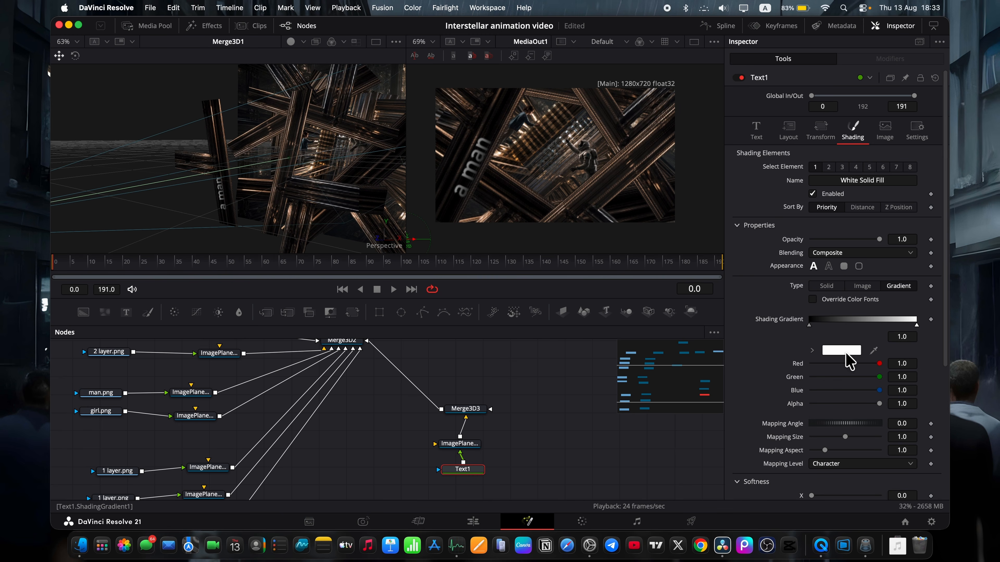
pyautogui.click(846, 351)
pyautogui.click(84, 472)
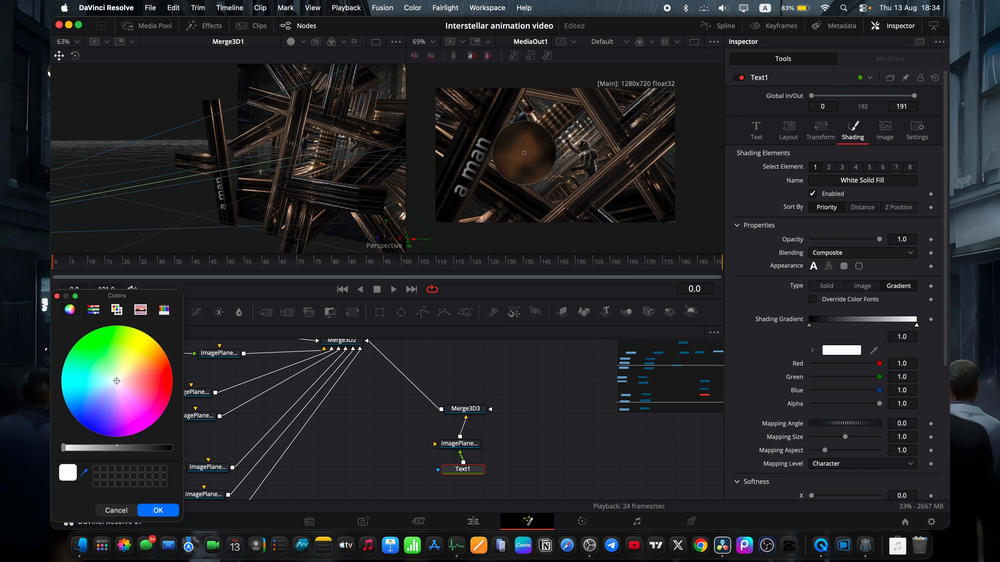
pyautogui.click(524, 152)
pyautogui.click(83, 472)
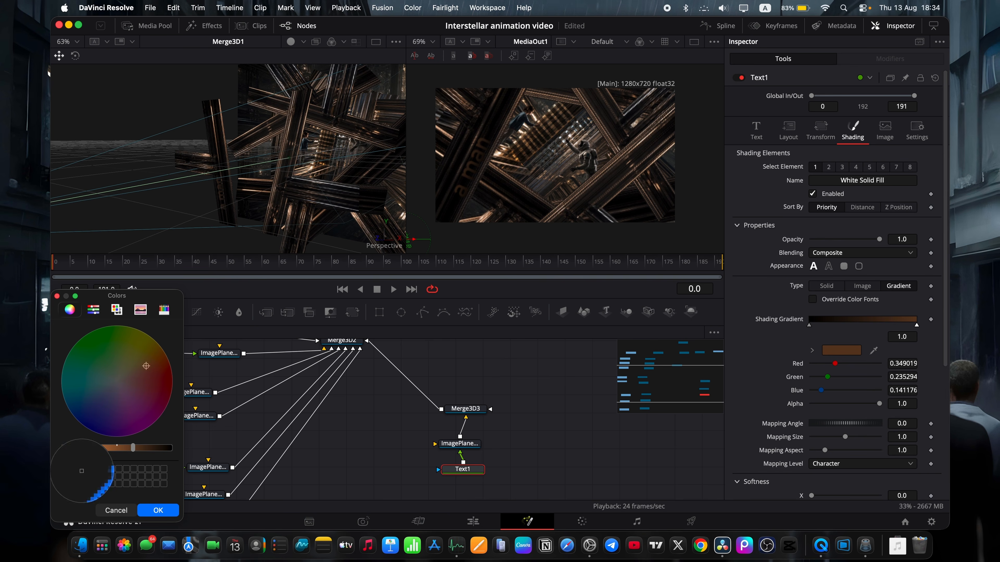
pyautogui.click(503, 156)
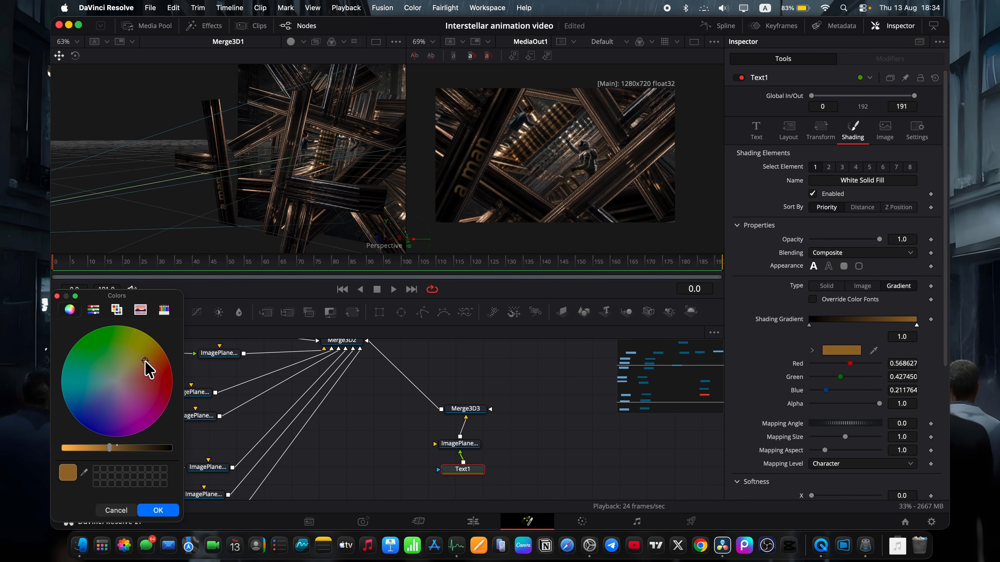
pyautogui.moveTo(145, 361); pyautogui.dragTo(146, 359)
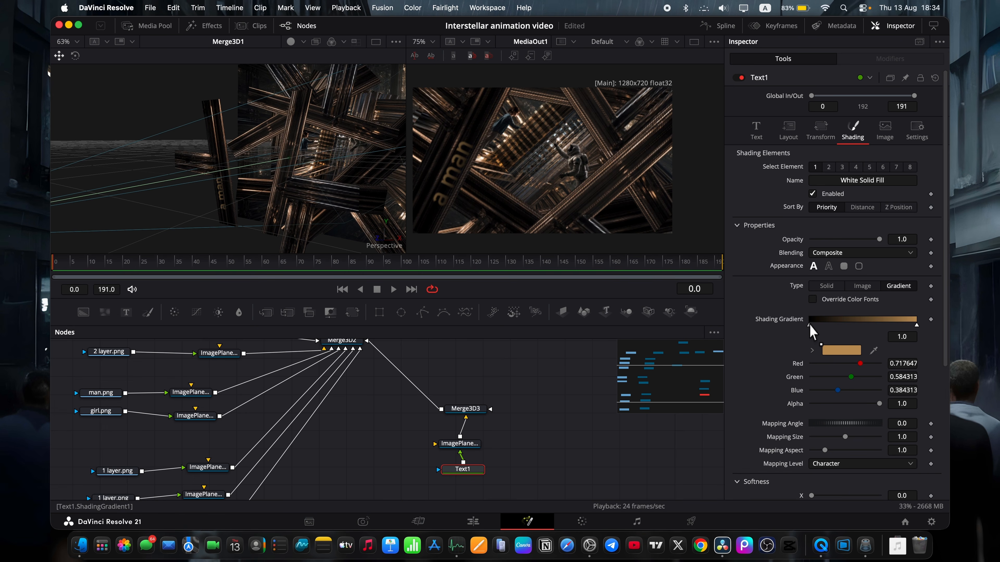
# Set the start stop of the text's shading gradient to a very dark brown, about red 0.106, green 0.059, blue 0.016.
pyautogui.click(809, 325)
pyautogui.click(834, 350)
pyautogui.click(141, 447)
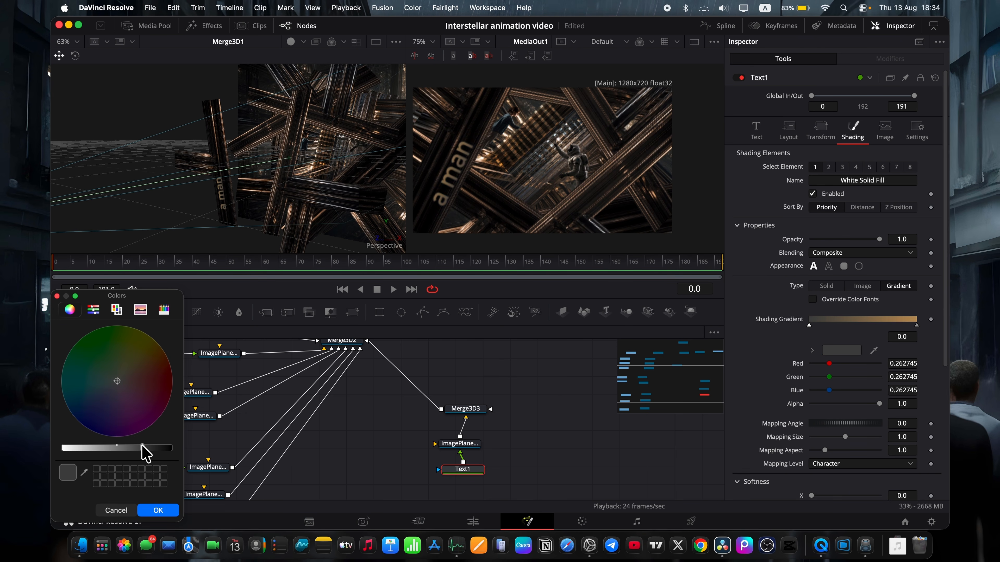
pyautogui.moveTo(139, 374); pyautogui.dragTo(153, 360)
pyautogui.moveTo(151, 445); pyautogui.dragTo(159, 448)
pyautogui.click(165, 511)
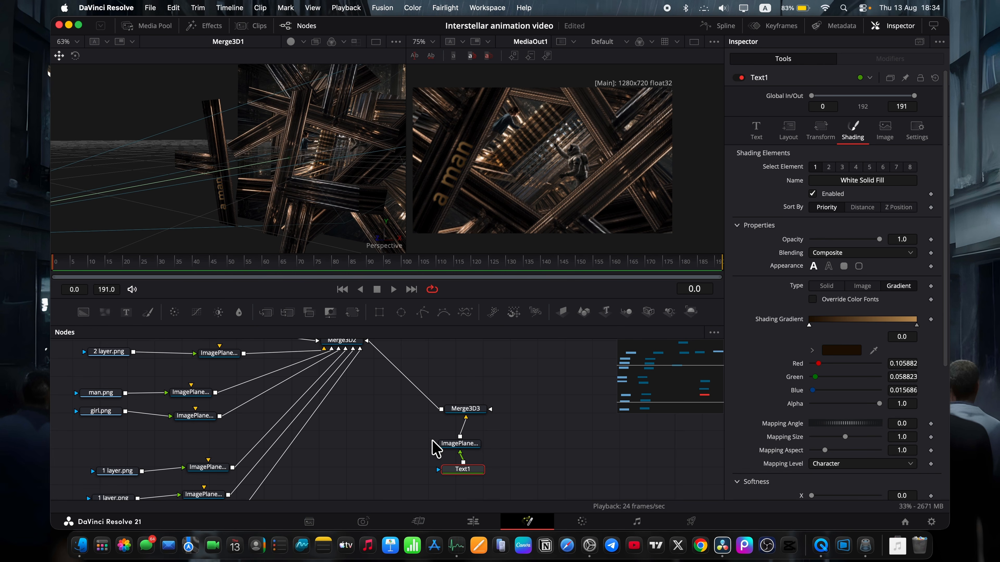
# Spread the Text1 and ImagePlane3D4 nodes apart and insert an Emboss node between them.
pyautogui.click(460, 443)
pyautogui.moveTo(466, 445); pyautogui.dragTo(466, 481)
pyautogui.click(521, 463)
pyautogui.scroll(-3, 514, 458)
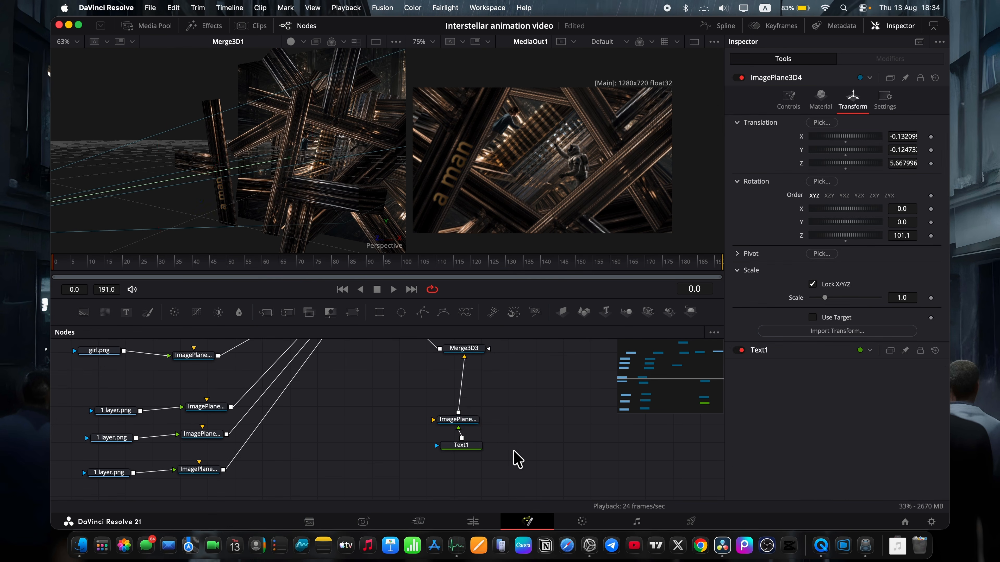
pyautogui.moveTo(465, 420); pyautogui.dragTo(472, 376)
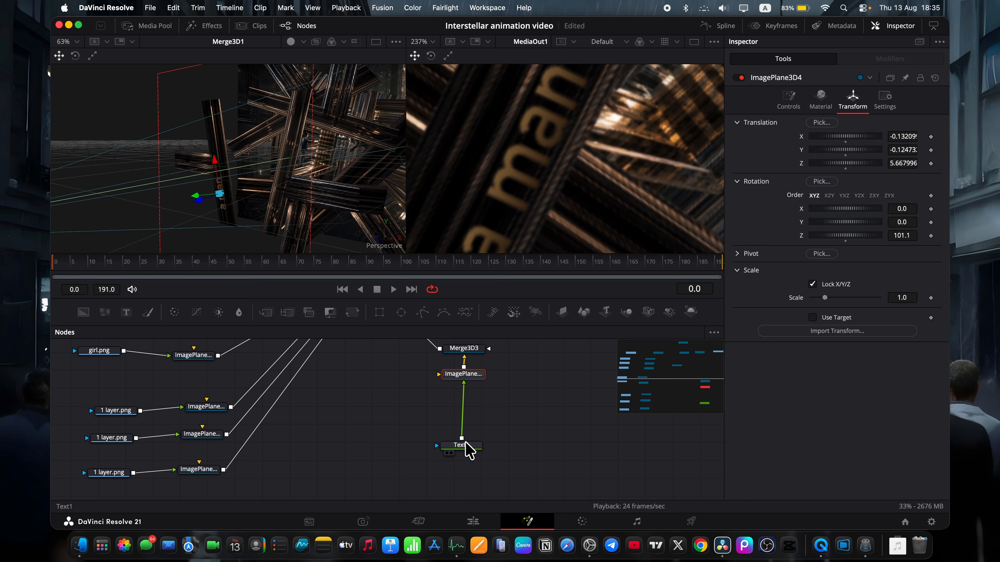
pyautogui.moveTo(468, 449); pyautogui.dragTo(468, 479)
pyautogui.hotkey('shift', 'space')
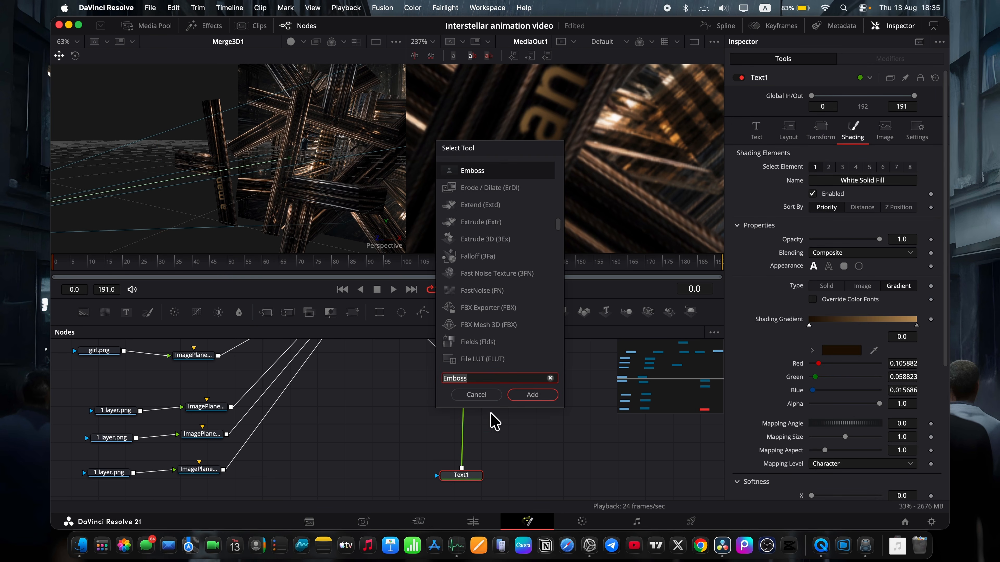
pyautogui.click(515, 398)
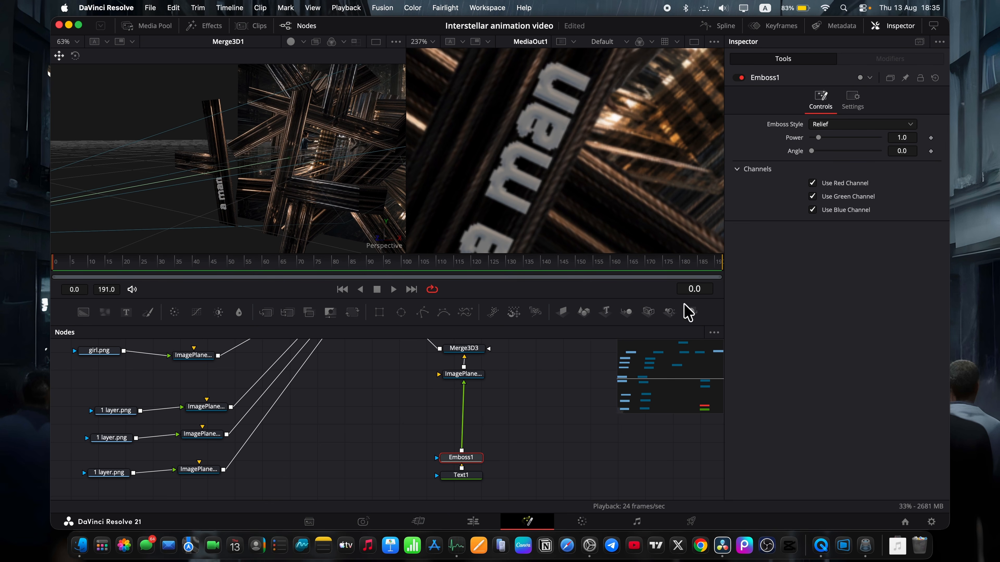
# Set the Emboss1 style to Emboss Over with a power of 4.57.
pyautogui.click(842, 126)
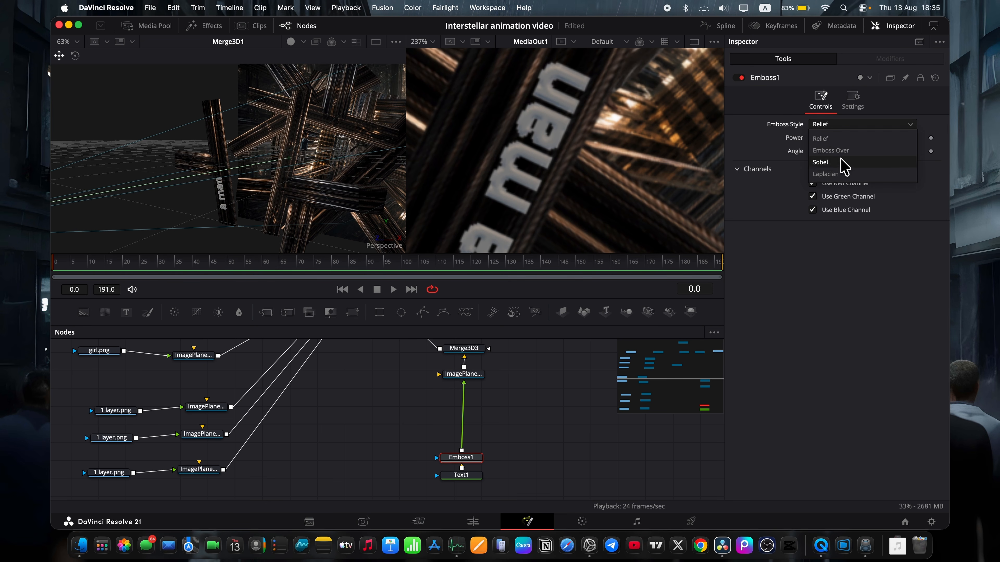
pyautogui.click(841, 151)
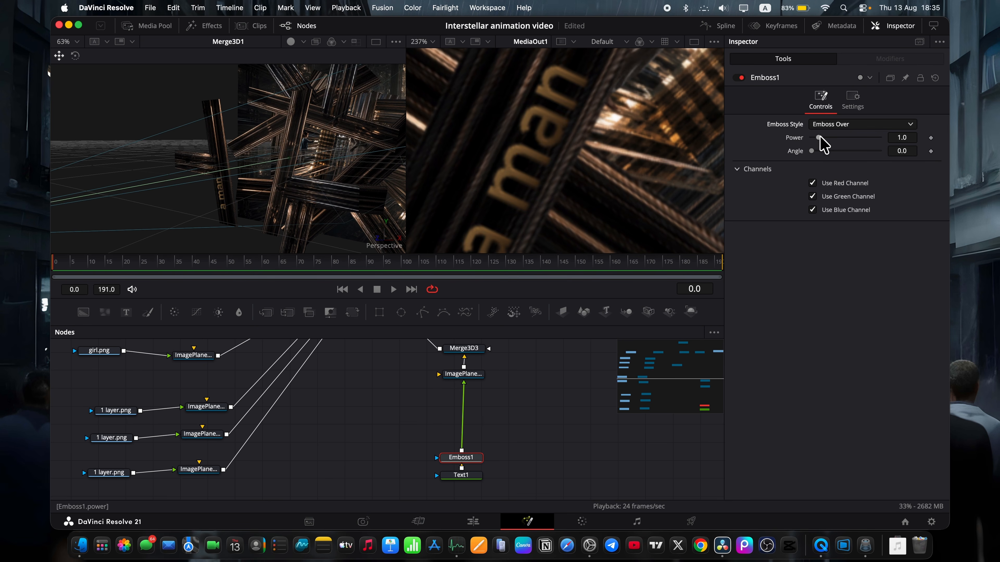
pyautogui.moveTo(820, 137); pyautogui.dragTo(803, 148)
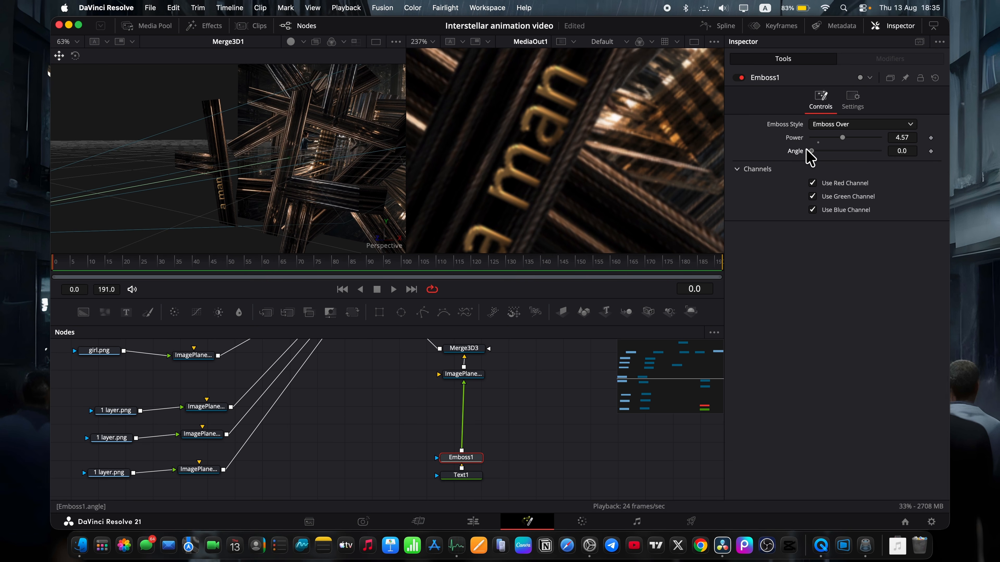
pyautogui.scroll(-5, 539, 136)
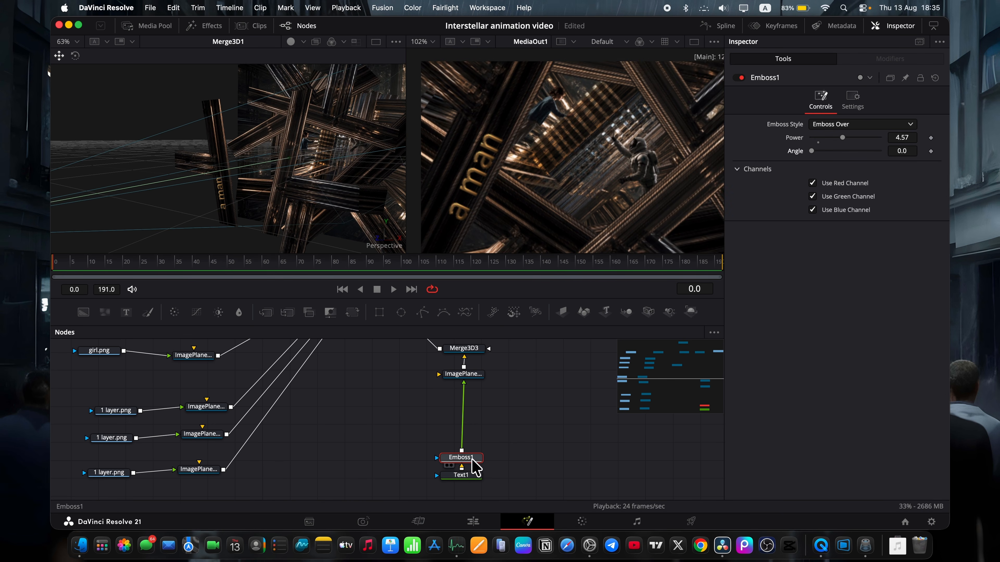
# Insert a Glow node after Emboss1 in the text's node chain.
pyautogui.hotkey('shift', 'space')
pyautogui.write('Glow')
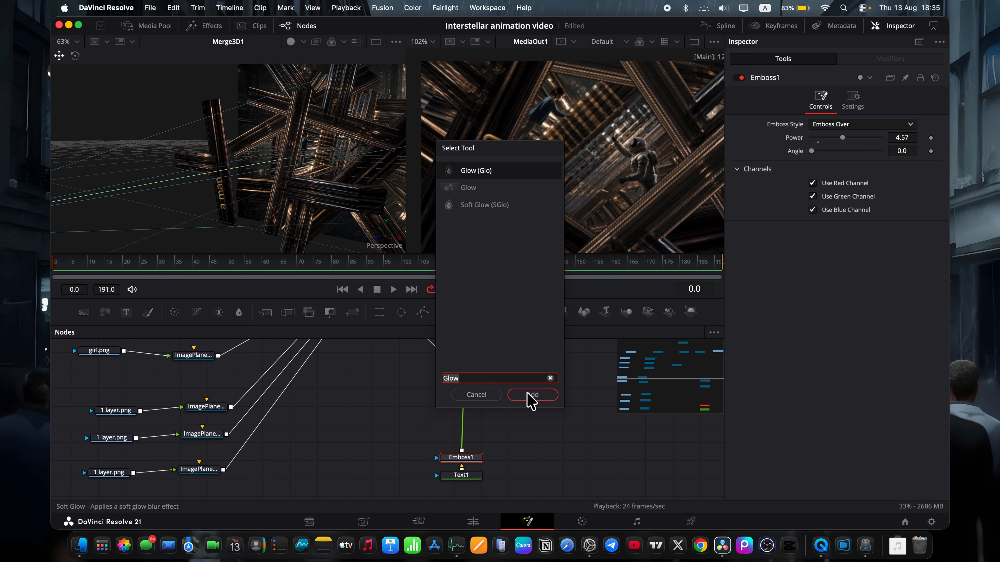
pyautogui.click(531, 395)
pyautogui.hotkey('shift', 'space')
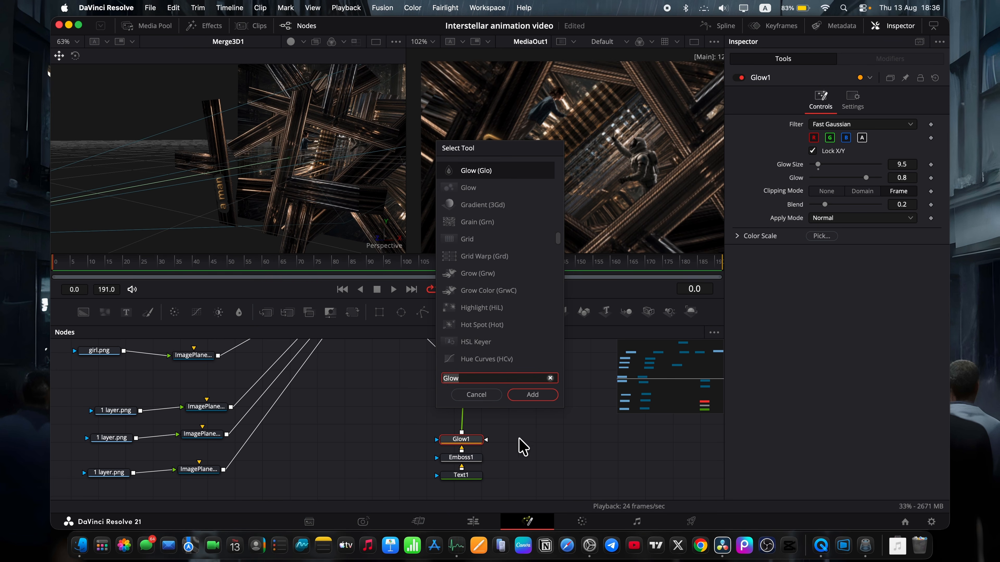
pyautogui.write('blu')
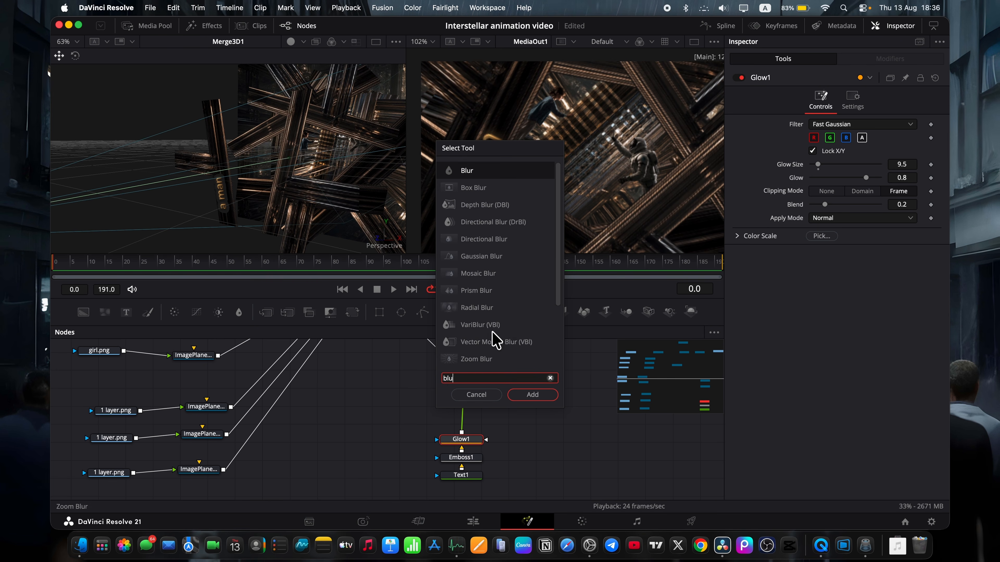
pyautogui.click(527, 395)
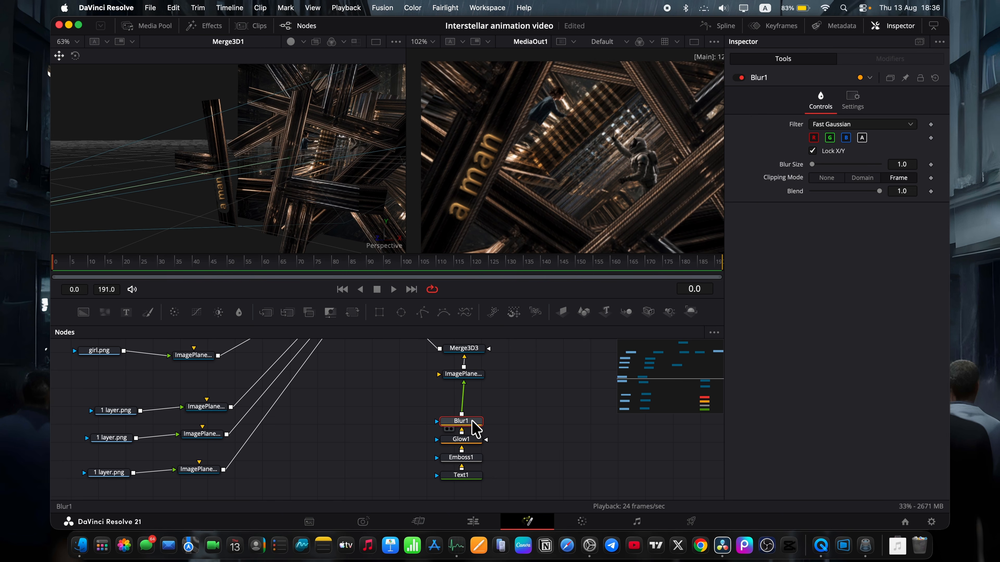
pyautogui.press('Delete')
# Move the lowest 1 layer.png node away from its image plane and insert a Blur node between them.
pyautogui.hscroll(-5, 474, 428)
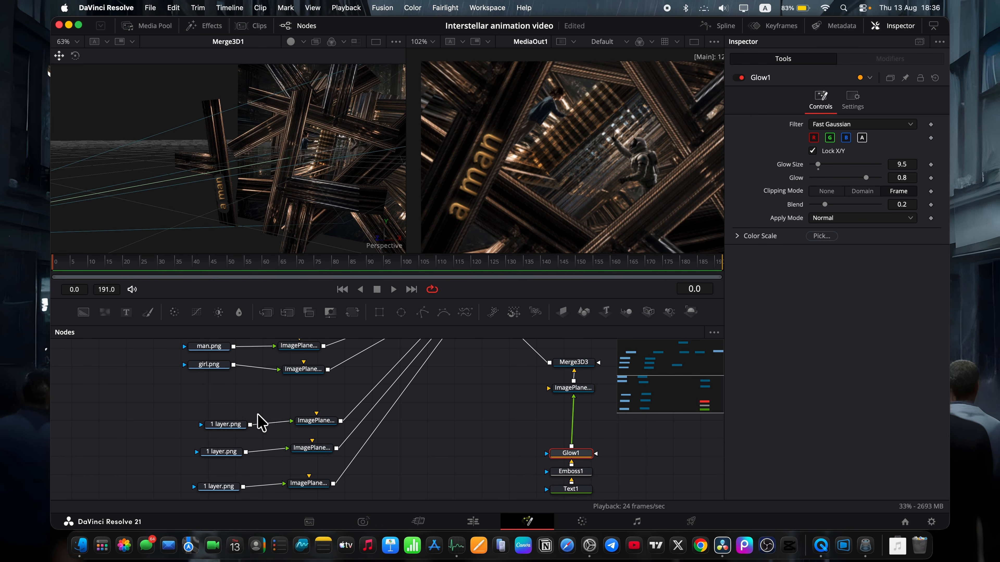
pyautogui.click(222, 488)
pyautogui.scroll(-1, 223, 491)
pyautogui.moveTo(236, 479); pyautogui.dragTo(201, 480)
pyautogui.hotkey('shift', 'space')
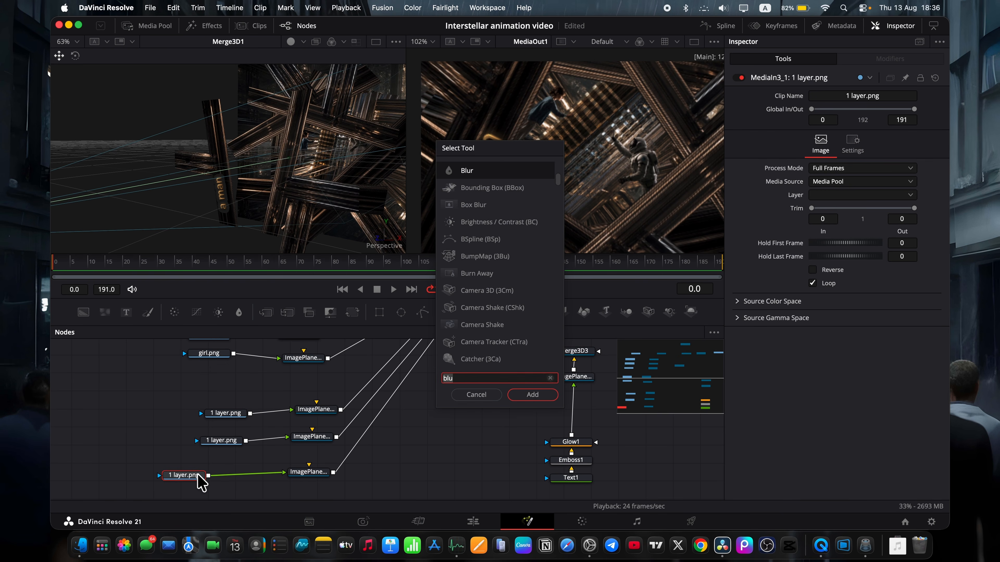
pyautogui.click(533, 395)
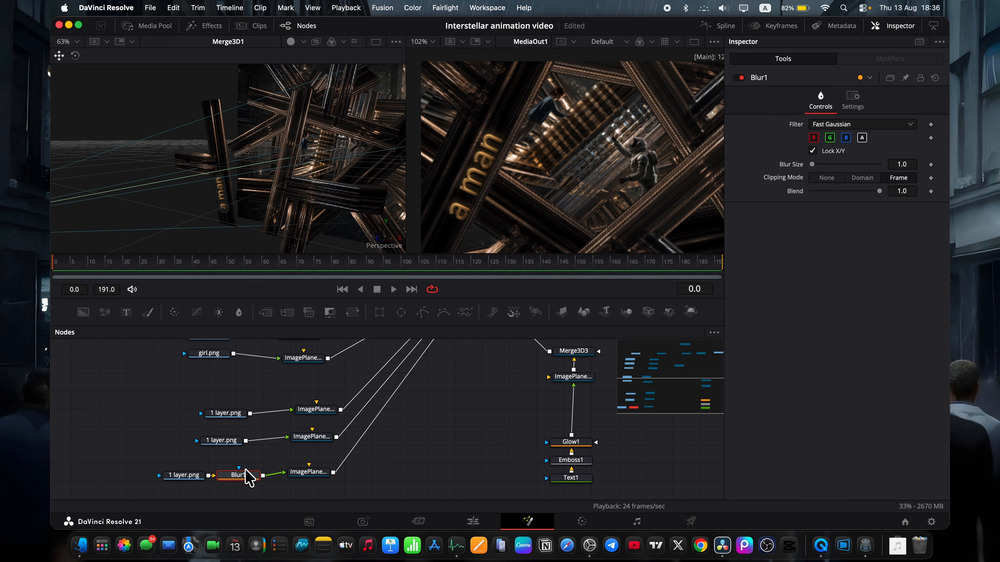
# Keyframe the Blur Size of Blur1 at 0.0 on frames 0 and 83, ending back at frame 0.
pyautogui.click(931, 164)
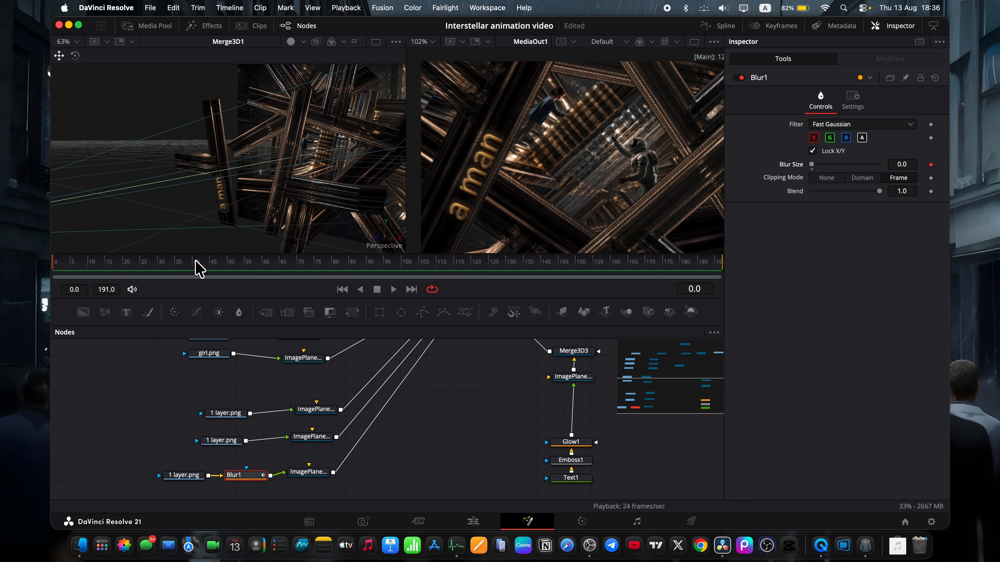
pyautogui.moveTo(196, 263); pyautogui.dragTo(344, 261)
pyautogui.click(931, 164)
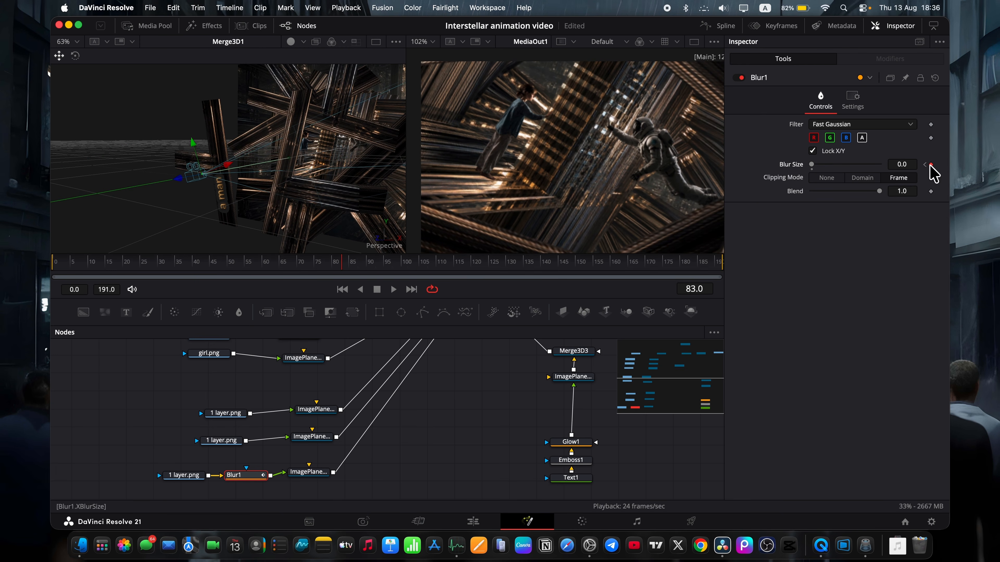
pyautogui.click(119, 263)
pyautogui.click(54, 263)
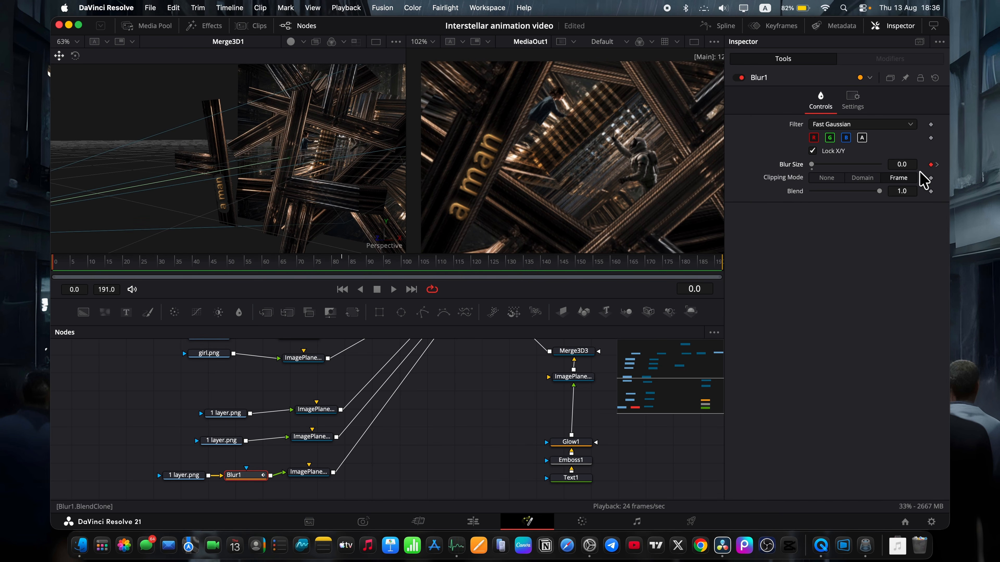
# Set the Blur Size keyframe of Blur1 at frame 0 to 3.3.
pyautogui.click(902, 164)
pyautogui.write('5.1')
pyautogui.press('Return')
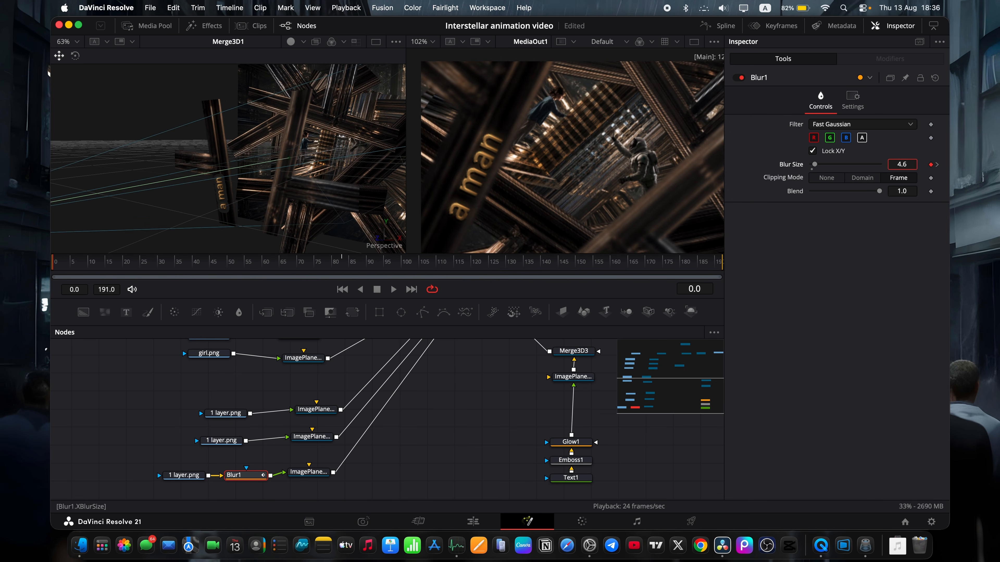
# Raise the Blur Size keyframe of Blur1 at frame 83 to about 7 and preview the blur animation.
pyautogui.click(341, 262)
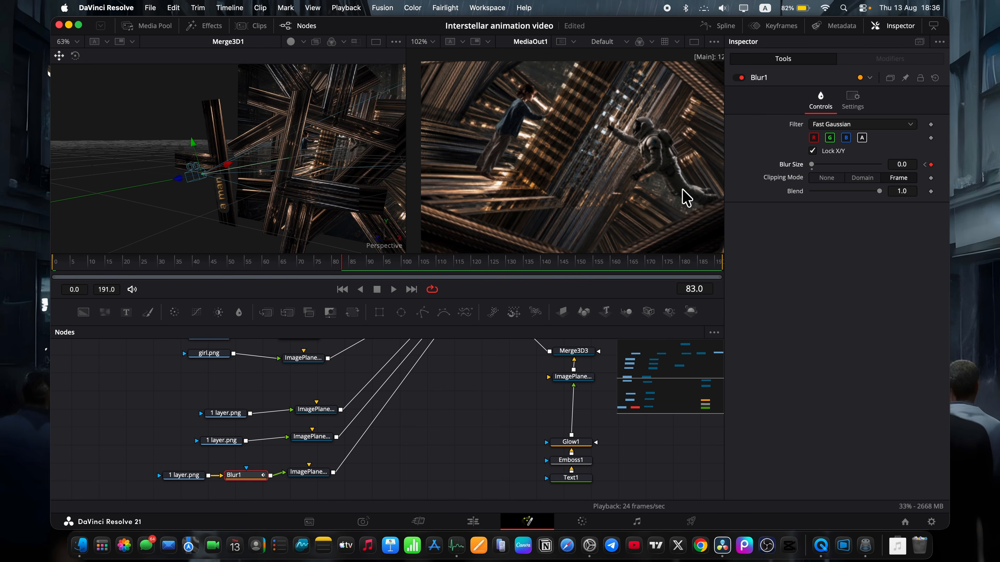
pyautogui.click(893, 161)
pyautogui.write('0.4')
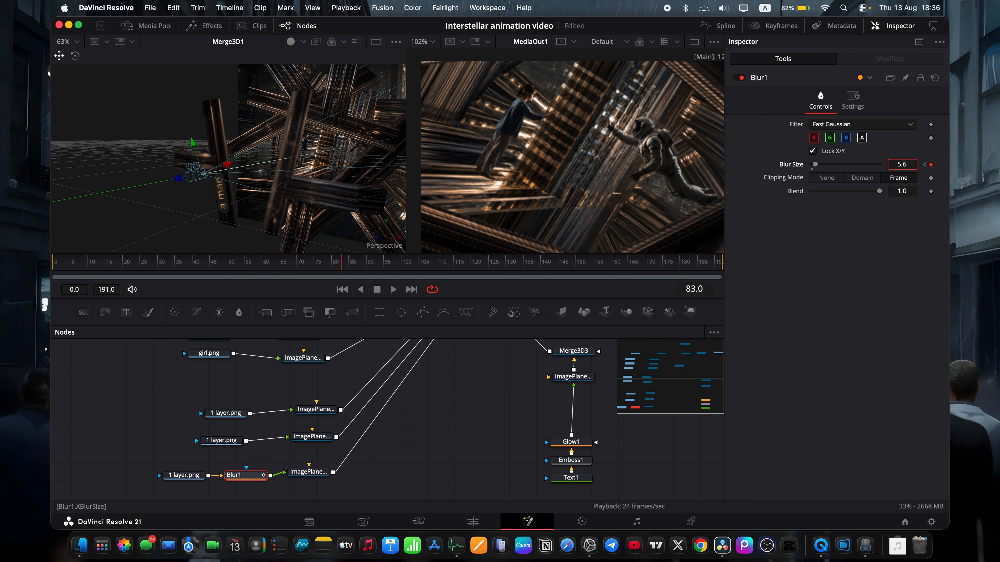
pyautogui.moveTo(894, 161); pyautogui.dragTo(898, 161)
pyautogui.press('space')
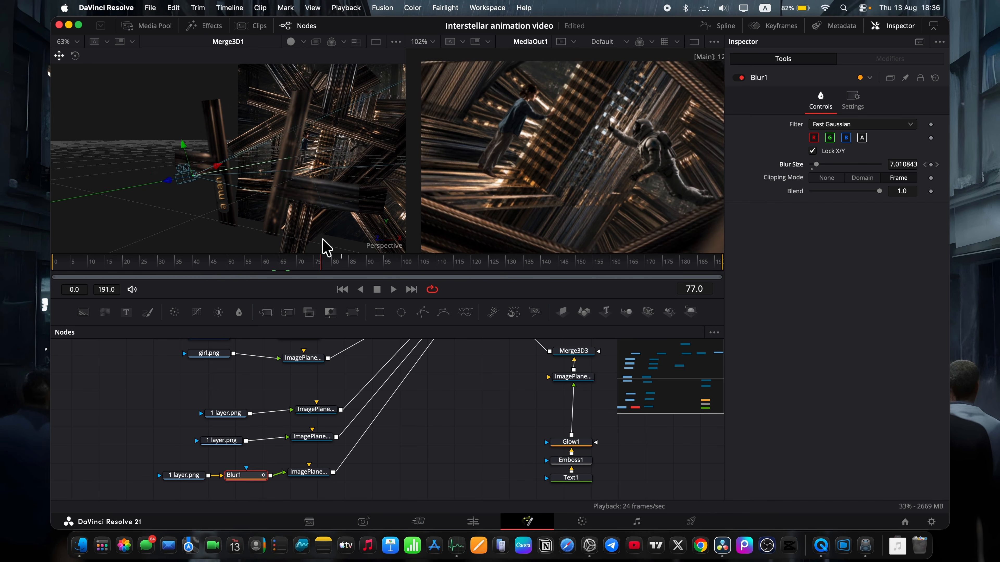
pyautogui.moveTo(50, 221)
pyautogui.mouseDown()
pyautogui.moveTo(305, 235)
pyautogui.moveTo(52, 226)
pyautogui.mouseUp()
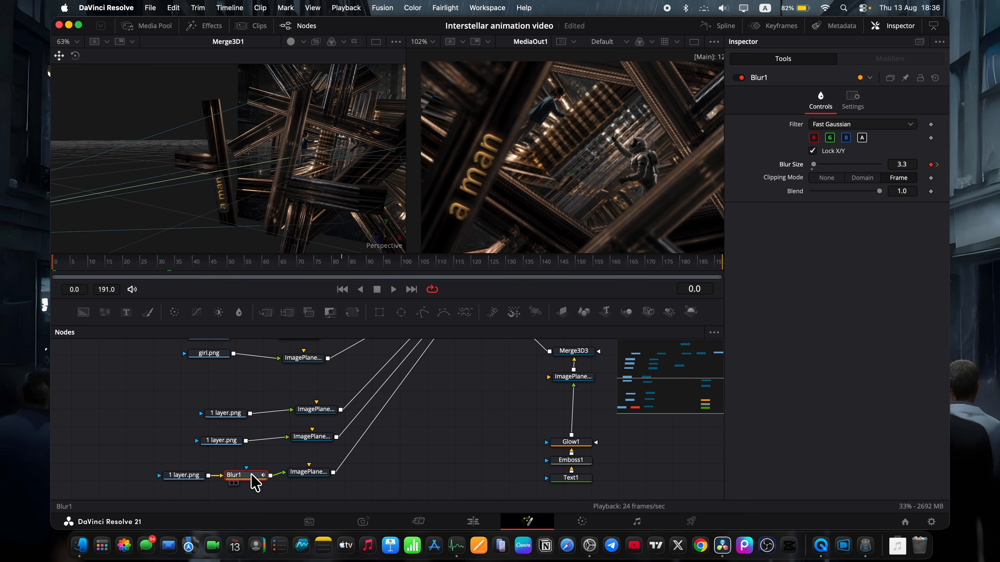
# Smooth the Blur Size animation curve of Blur1 in the Spline editor and preview the result.
pyautogui.click(723, 26)
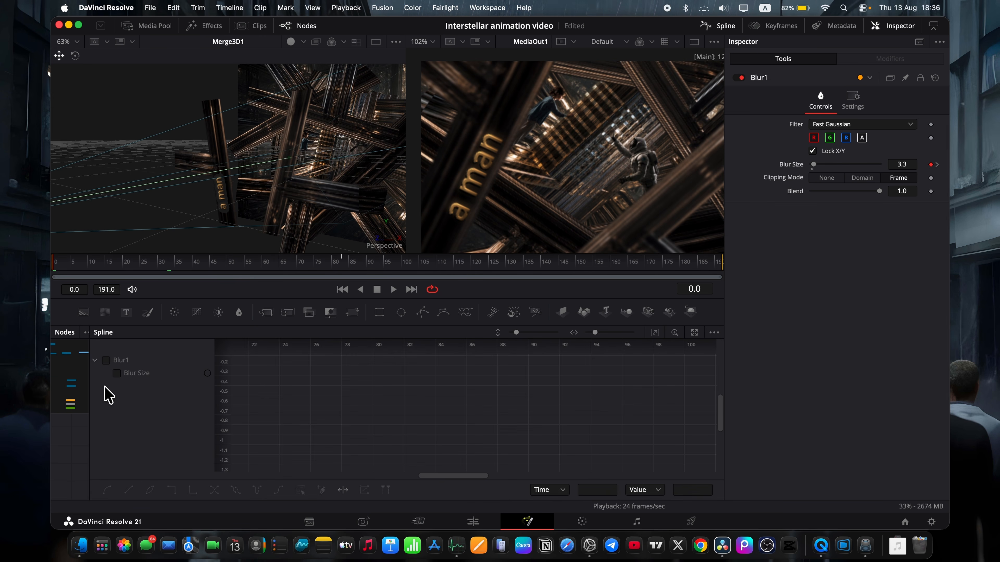
pyautogui.click(117, 373)
pyautogui.press('super+a')
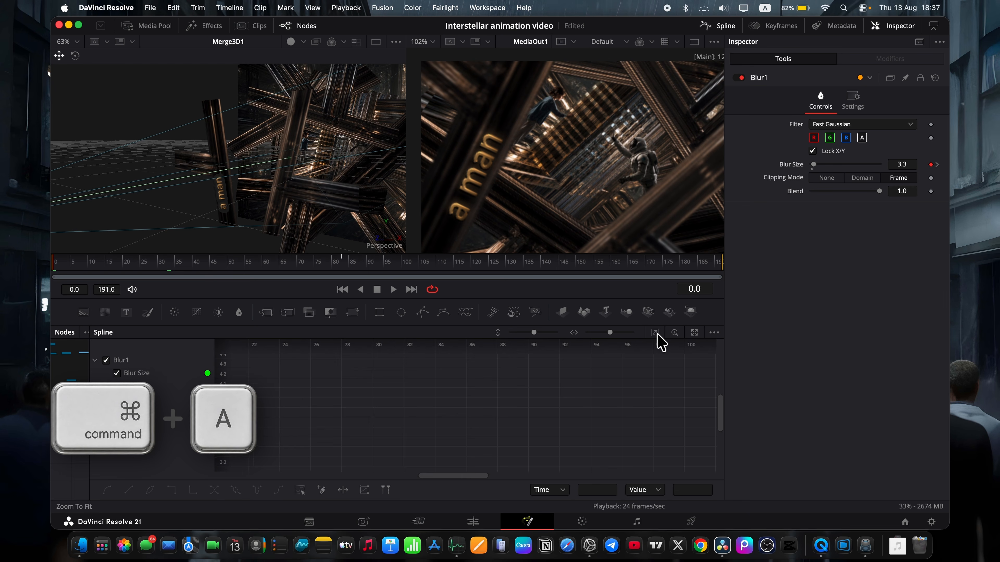
pyautogui.press('s')
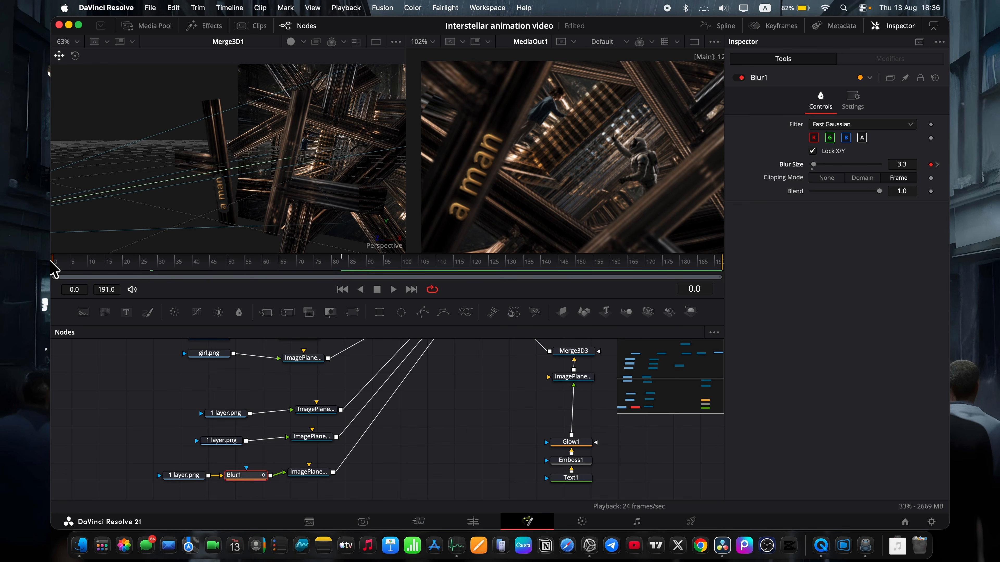
pyautogui.moveTo(54, 260); pyautogui.dragTo(223, 234)
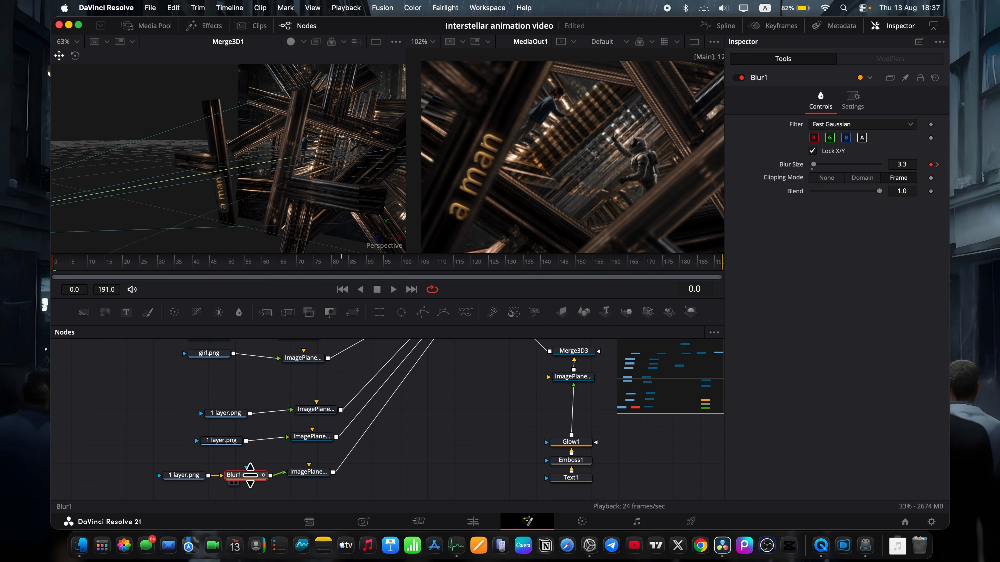
# Paste a copy of Blur1 after Glow1 in the text branch and preview the blurred text.
pyautogui.click(573, 443)
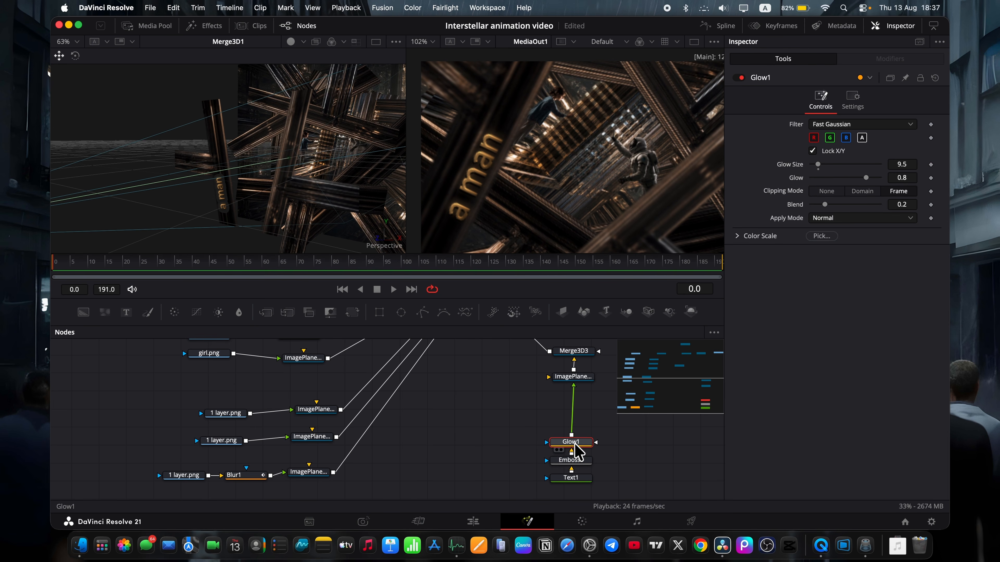
pyautogui.press('super+v')
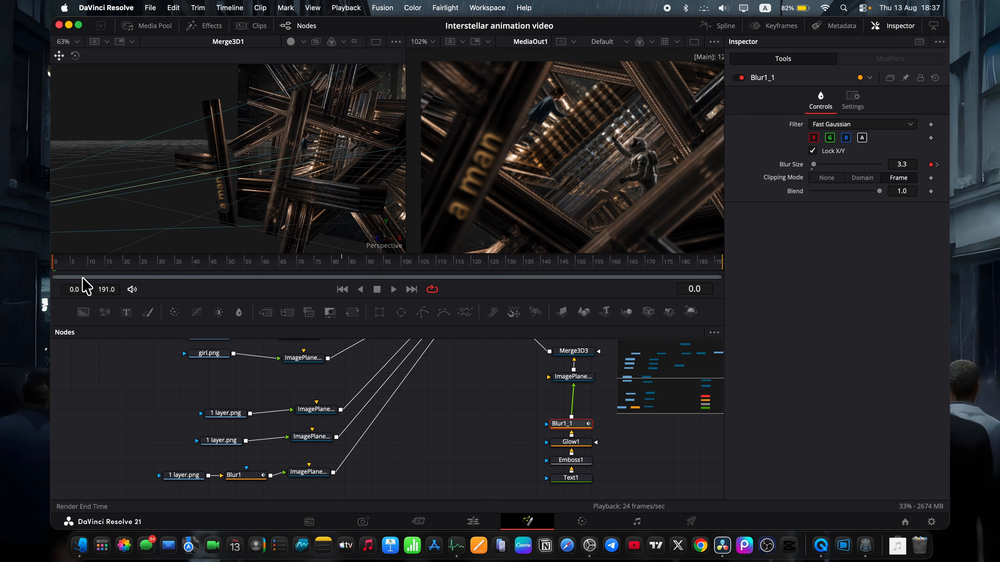
pyautogui.moveTo(65, 263)
pyautogui.mouseDown()
pyautogui.moveTo(253, 273)
pyautogui.moveTo(51, 254)
pyautogui.mouseUp()
# Move the two upper 1 layer.png nodes away from their image planes and insert a Blur node after the lower of them.
pyautogui.moveTo(227, 439); pyautogui.dragTo(193, 440)
pyautogui.click(187, 441)
pyautogui.hotkey('shift', 'space')
pyautogui.write('blur')
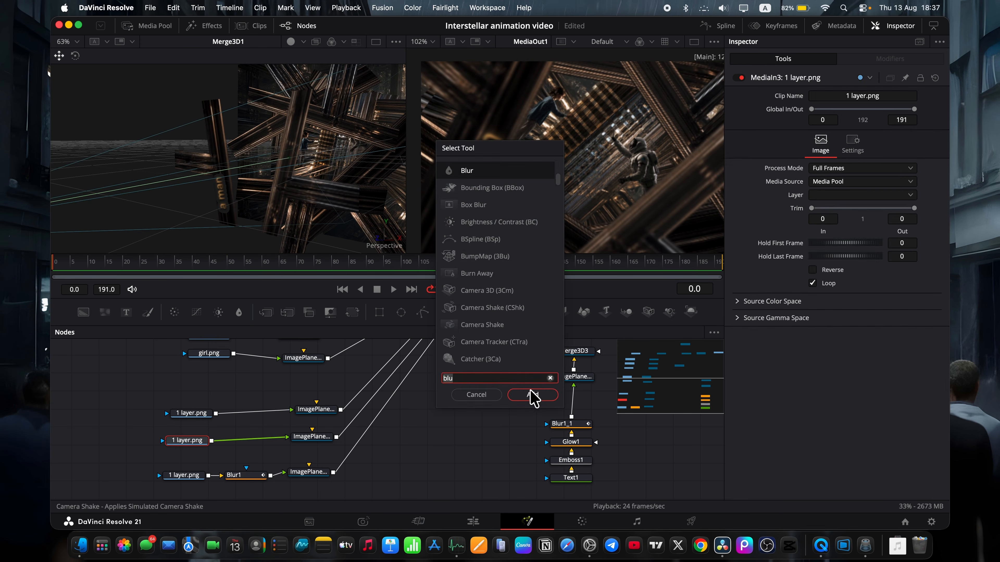
pyautogui.click(529, 393)
# Keyframe the Blur Size of Blur2 at about 1.5 on frame 0 and at 6.4 on frame 120.
pyautogui.click(930, 163)
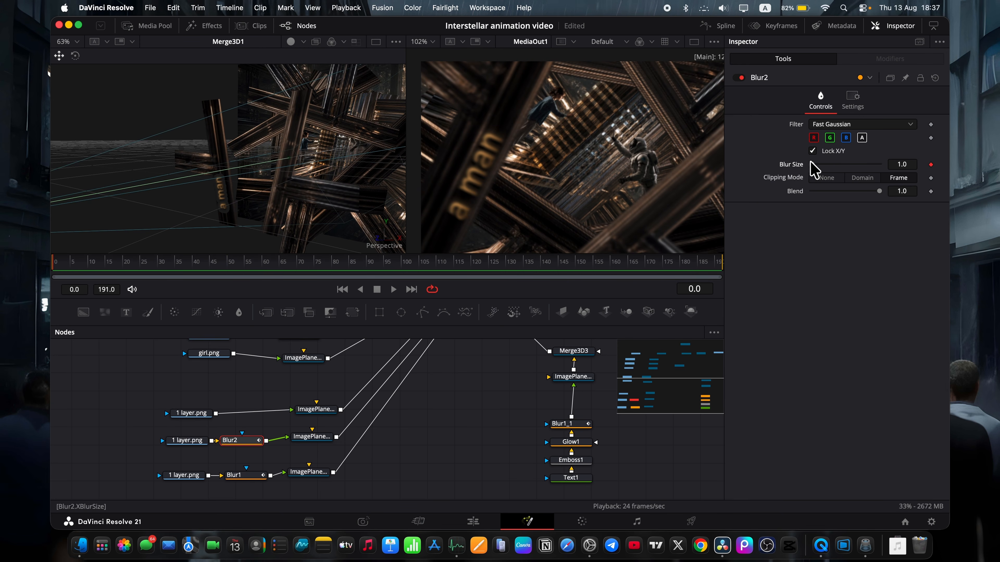
pyautogui.moveTo(212, 271); pyautogui.dragTo(471, 260)
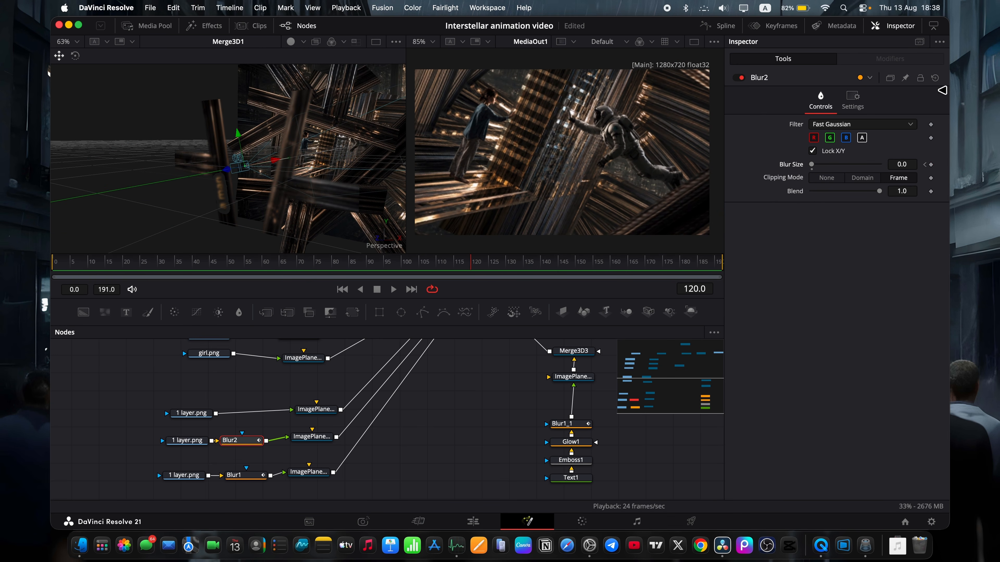
pyautogui.click(931, 164)
pyautogui.click(824, 161)
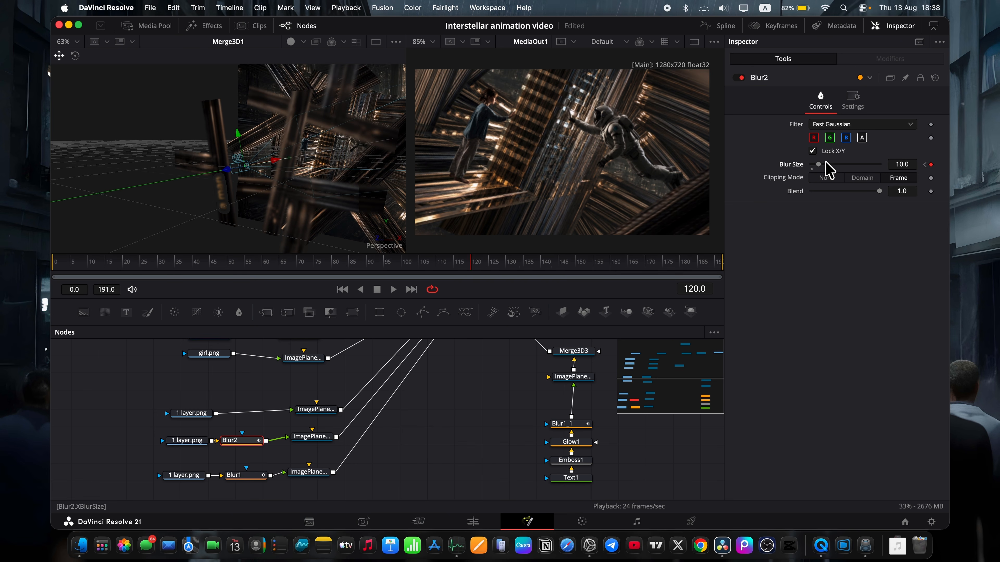
pyautogui.moveTo(905, 163); pyautogui.dragTo(897, 163)
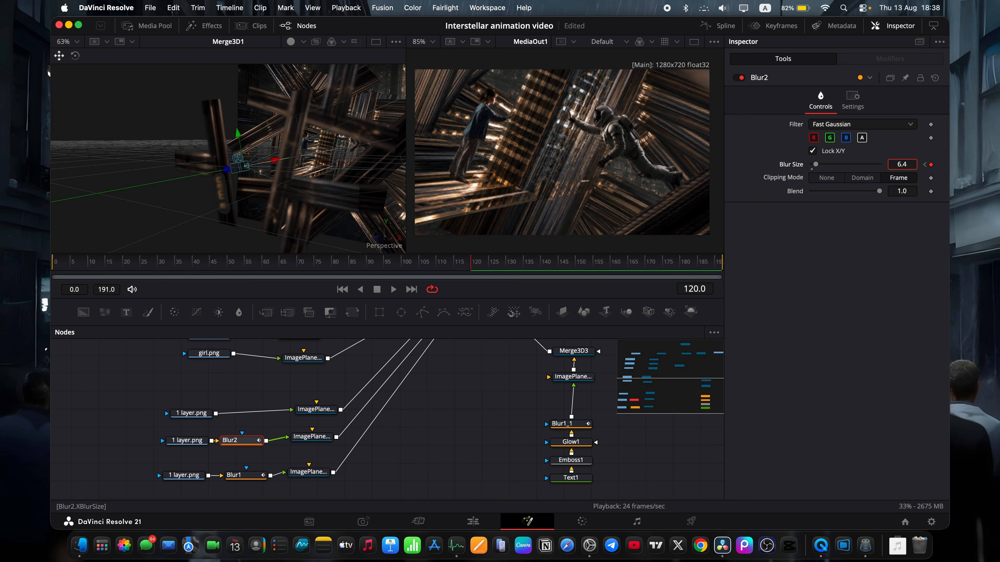
pyautogui.click(54, 264)
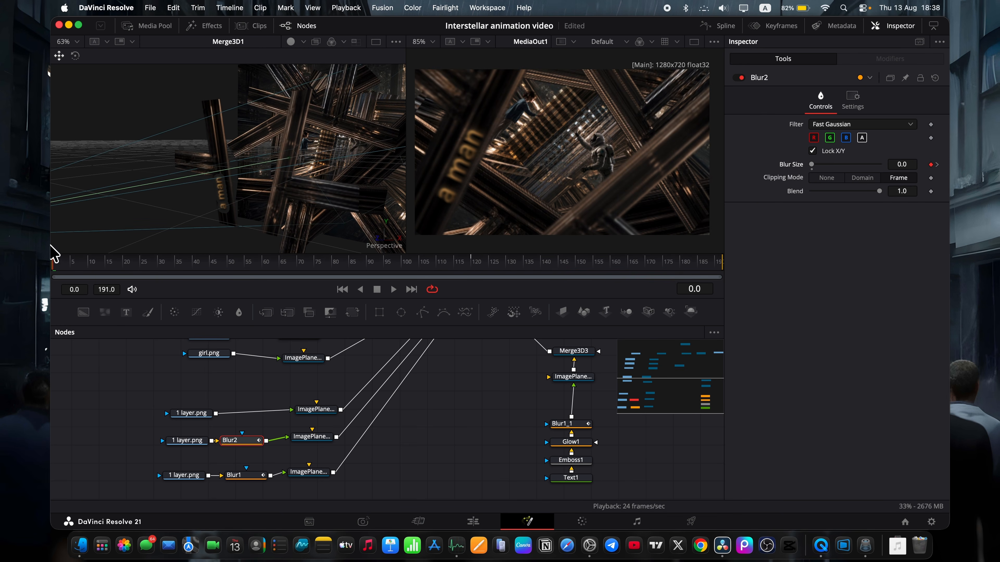
pyautogui.moveTo(902, 163)
pyautogui.mouseDown()
pyautogui.moveTo(944, 164)
pyautogui.moveTo(902, 163)
pyautogui.mouseUp()
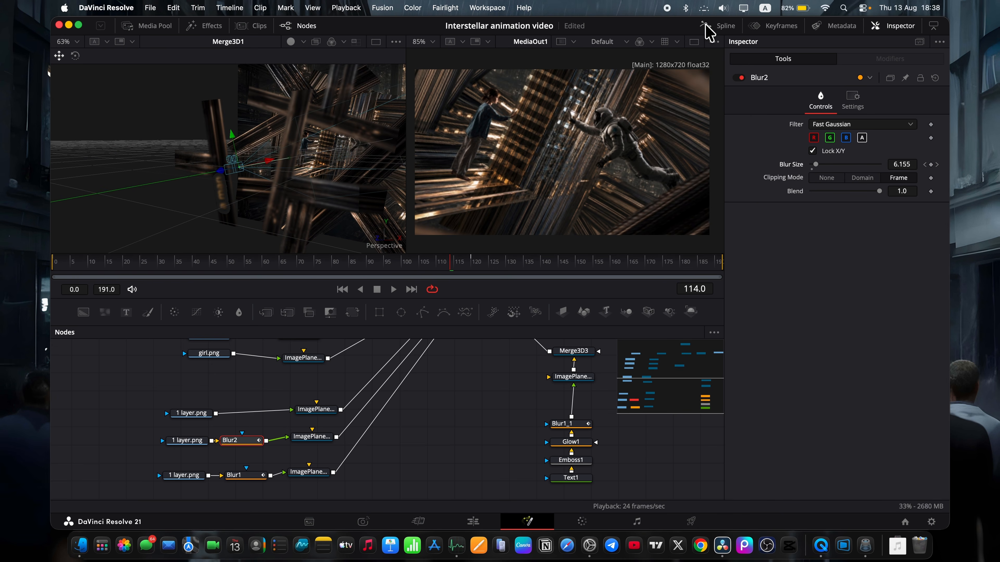
# Smooth the Blur Size animation curve of Blur2 in the Spline editor, ending back in the node graph.
pyautogui.click(705, 25)
pyautogui.click(655, 332)
pyautogui.press('super+a')
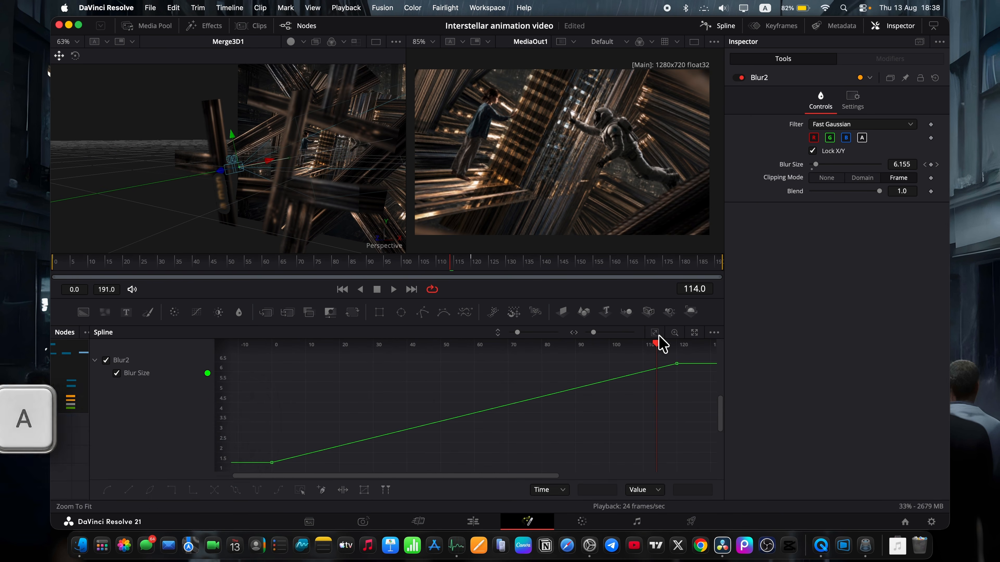
pyautogui.press('s')
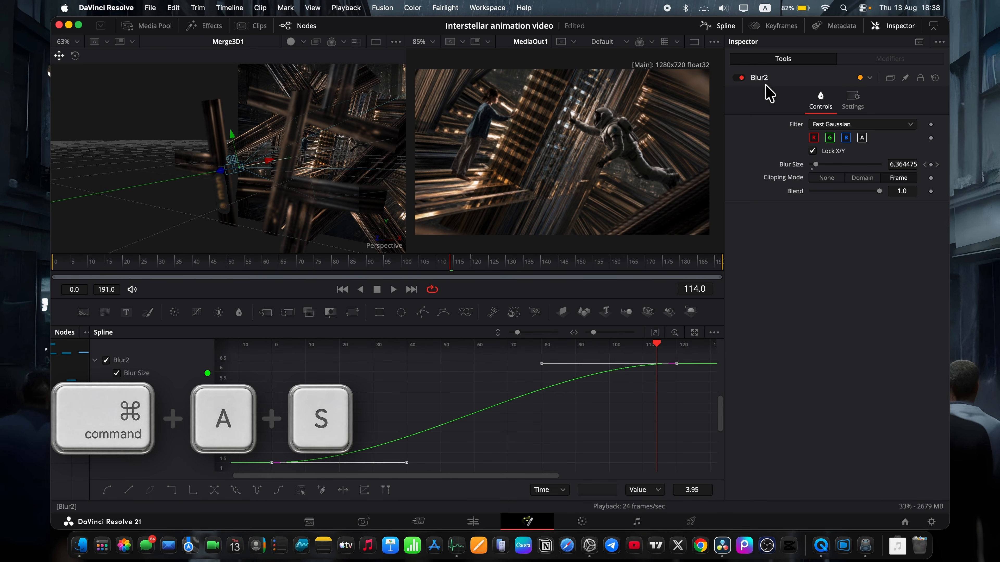
pyautogui.click(720, 27)
# Insert a Blur node between the remaining unblurred 1 layer.png node and its image plane.
pyautogui.click(193, 413)
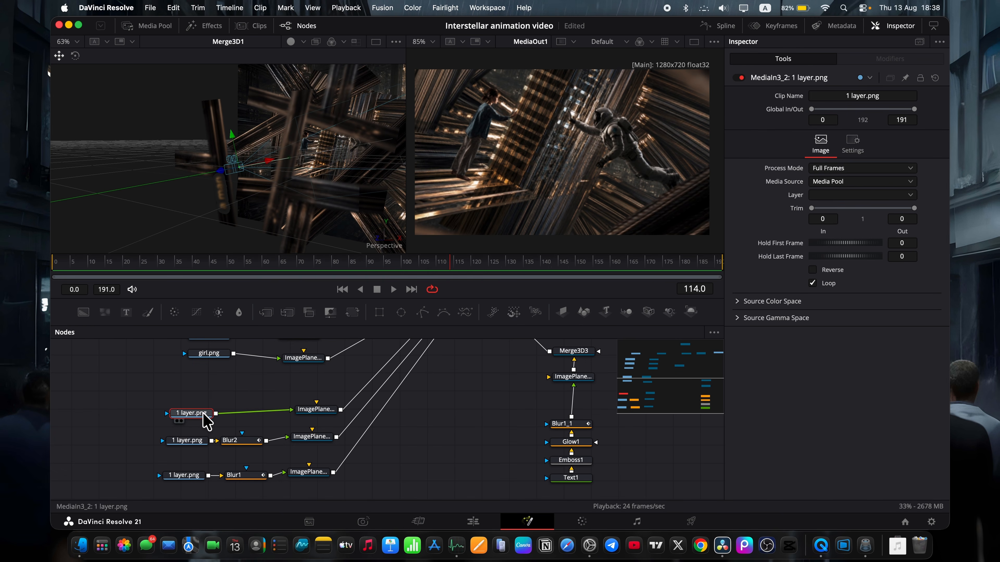
pyautogui.hotkey('shift', 'space')
pyautogui.write('blu')
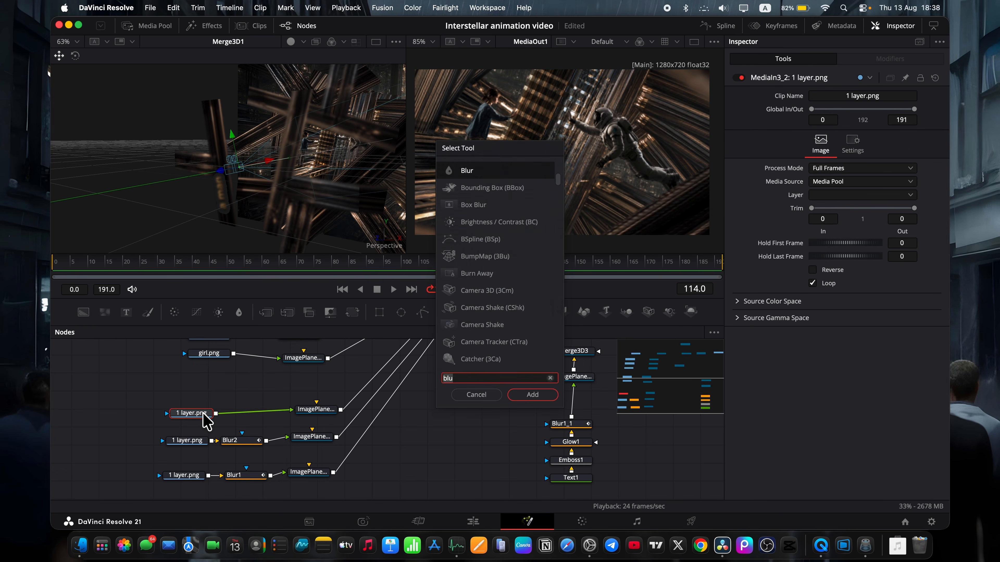
pyautogui.click(535, 395)
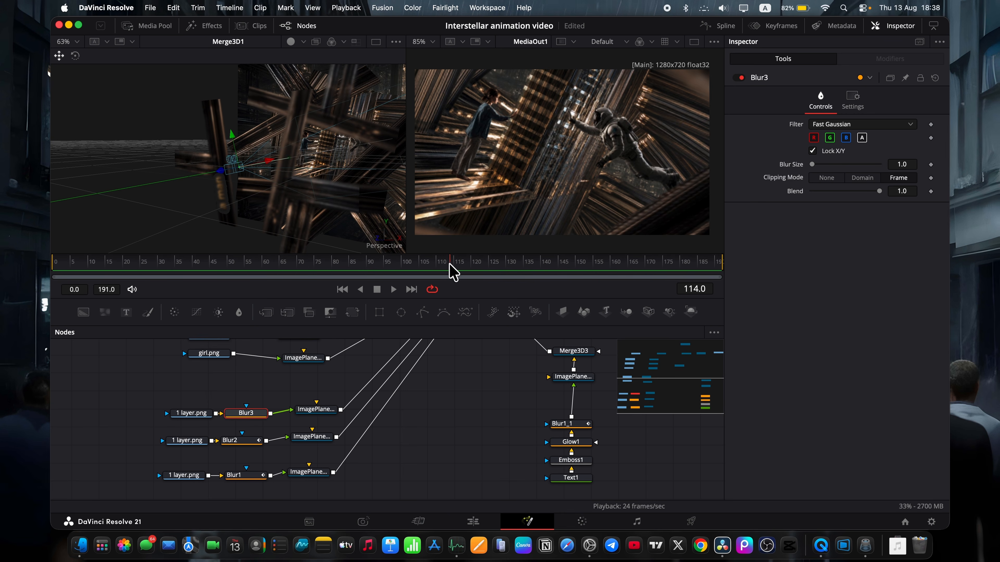
# Keyframe the Blur Size of Blur3 at 1.0 on frame 174 and 0.0 on frame 0, and preview the playback.
pyautogui.moveTo(450, 272); pyautogui.dragTo(666, 261)
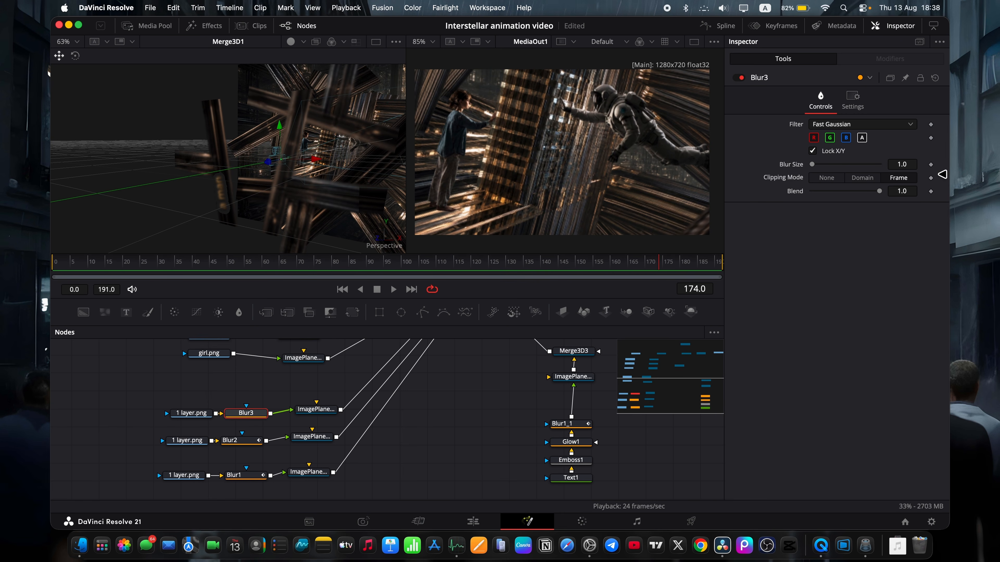
pyautogui.click(930, 164)
pyautogui.click(53, 265)
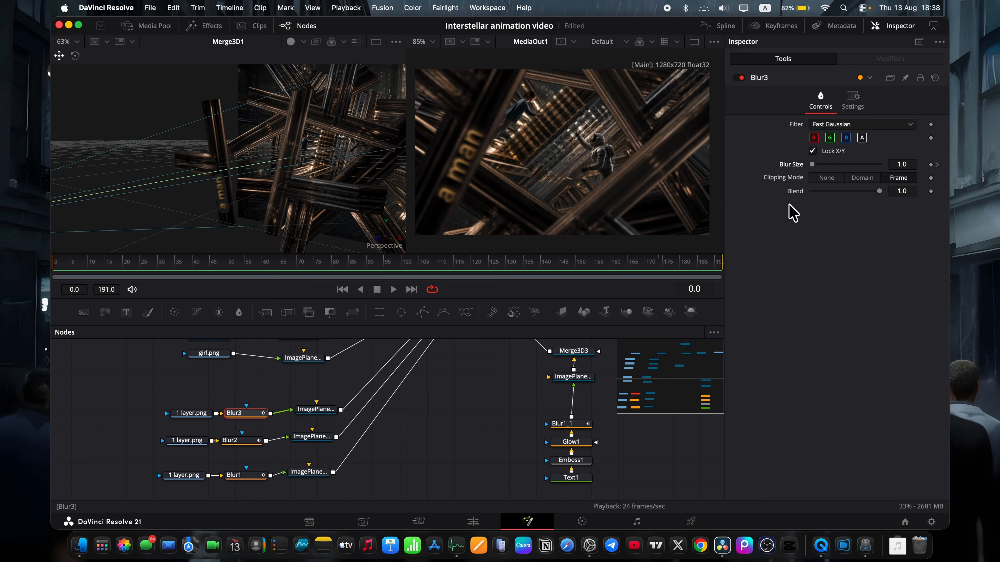
pyautogui.click(930, 165)
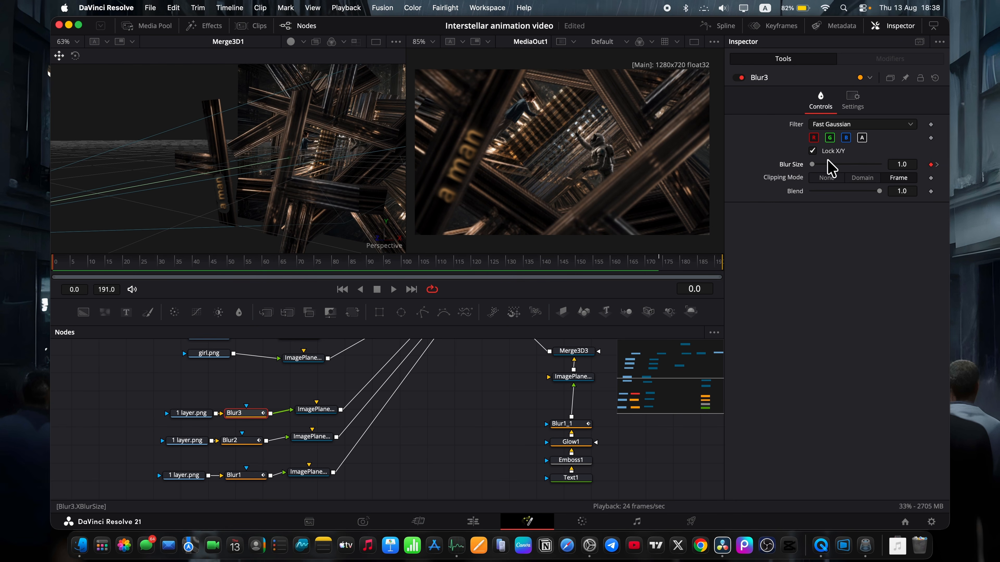
pyautogui.press('space')
pyautogui.press('space')
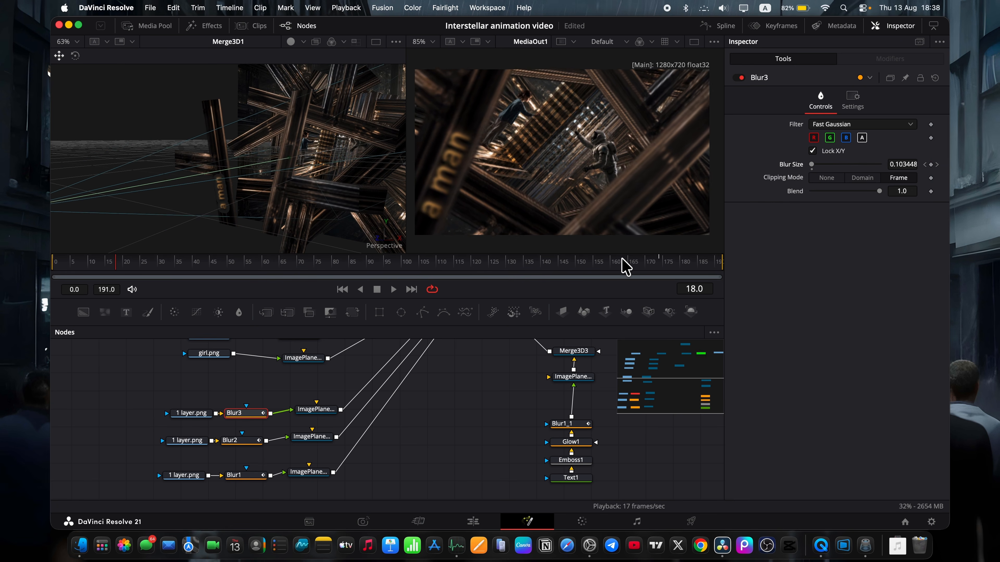
# Set the Blur Size keyframe of Blur3 at frame 174 to 6.0 and scrub back through the animation.
pyautogui.moveTo(622, 258); pyautogui.dragTo(661, 265)
pyautogui.click(901, 164)
pyautogui.write('7.6')
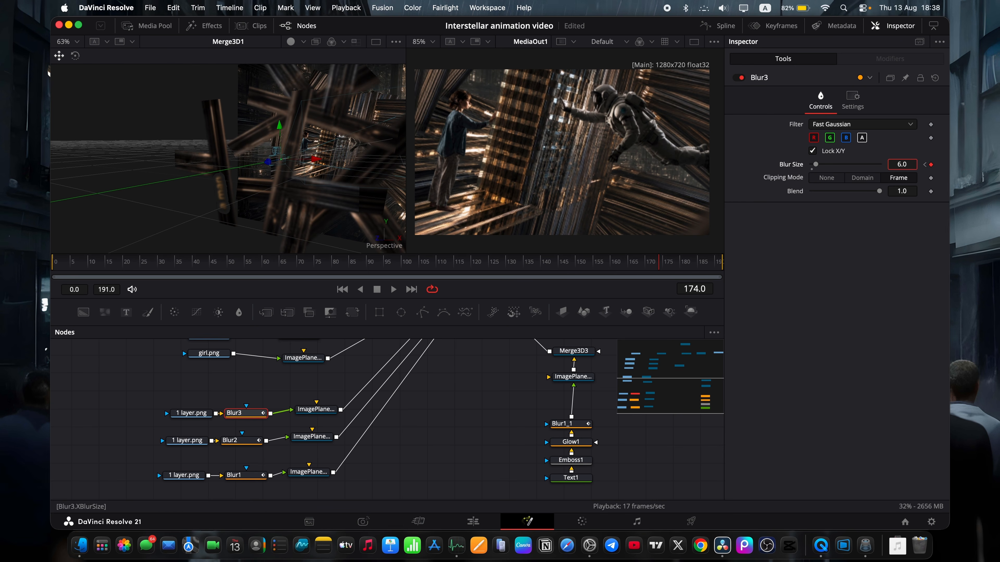
pyautogui.press('Return')
pyautogui.moveTo(636, 266); pyautogui.dragTo(178, 232)
# Smooth the Blur Size animation curve of Blur3 in the Spline editor and scrub the timeline back to the start.
pyautogui.click(723, 32)
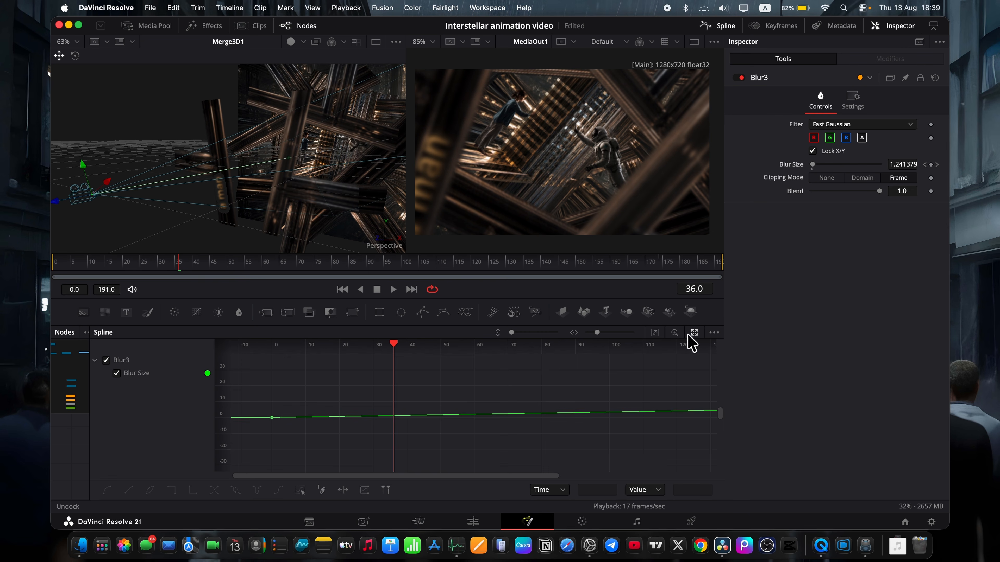
pyautogui.press('super+a')
pyautogui.press('s')
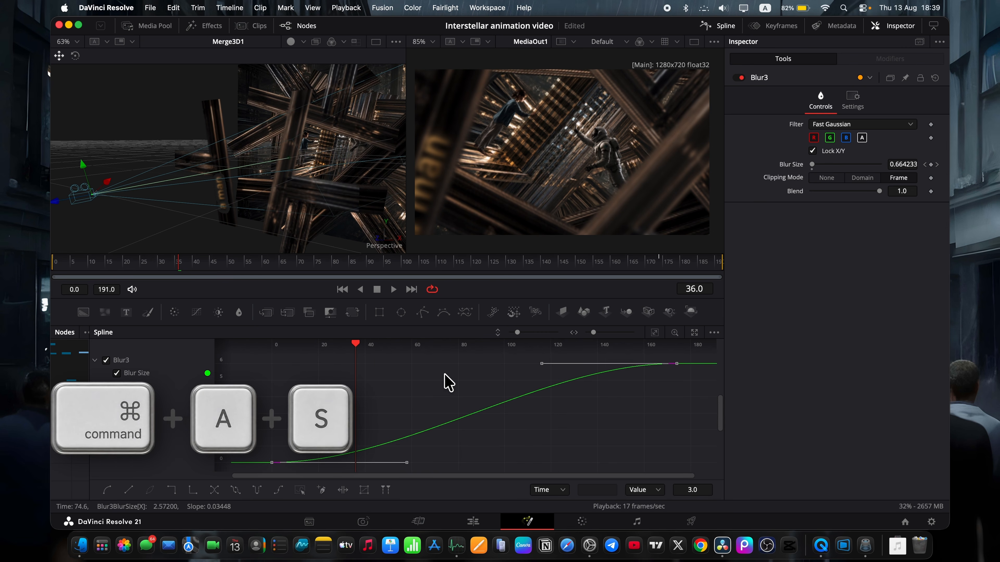
pyautogui.click(728, 24)
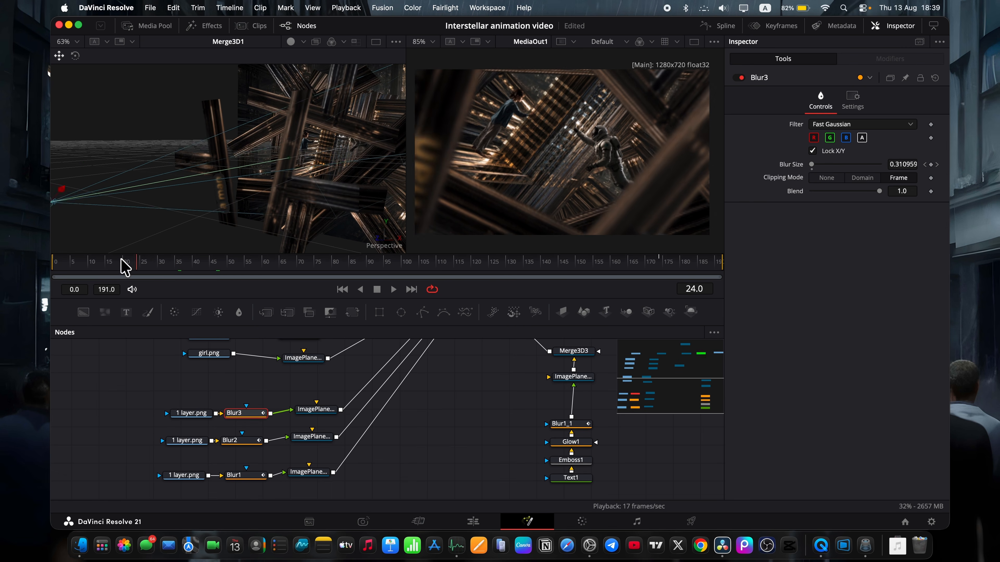
pyautogui.moveTo(318, 265); pyautogui.dragTo(60, 233)
# Duplicate the Glow1, Emboss1 and Text1 nodes and place the copies beside the original text chain.
pyautogui.hscroll(3, 539, 468)
pyautogui.moveTo(541, 468); pyautogui.dragTo(522, 430)
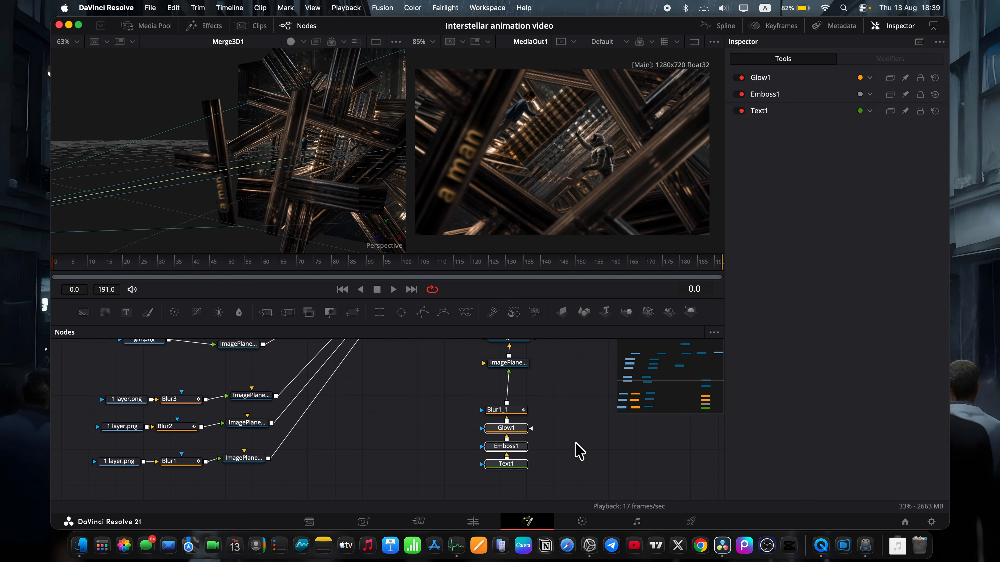
pyautogui.hotkey('ctrl', 'c')
pyautogui.hotkey('ctrl', 'v')
pyautogui.hscroll(5, 289, 185)
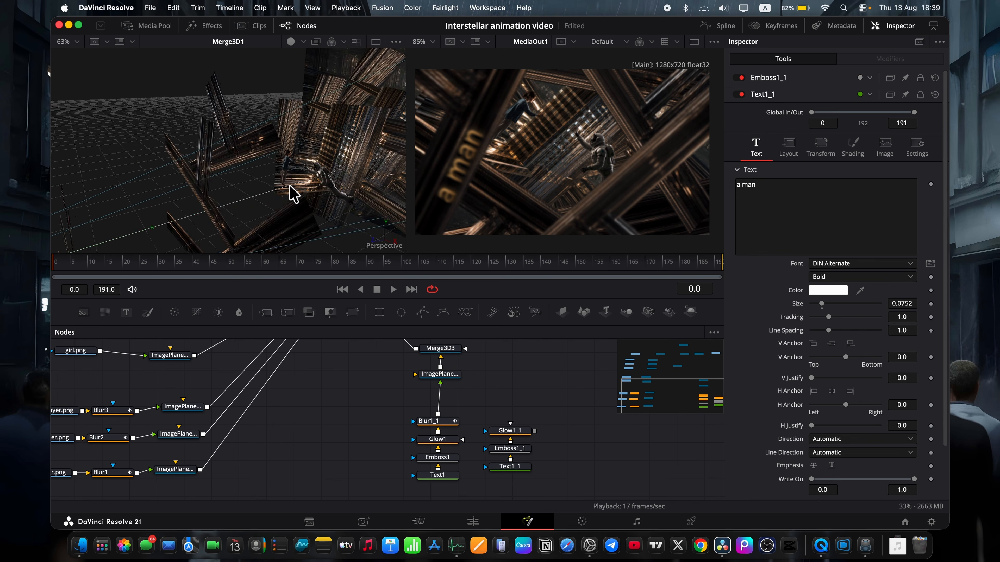
# Duplicate the image plane of Blur2 above the copied text chain and connect the chain through it to Merge3D3.
pyautogui.click(181, 434)
pyautogui.press('super+v')
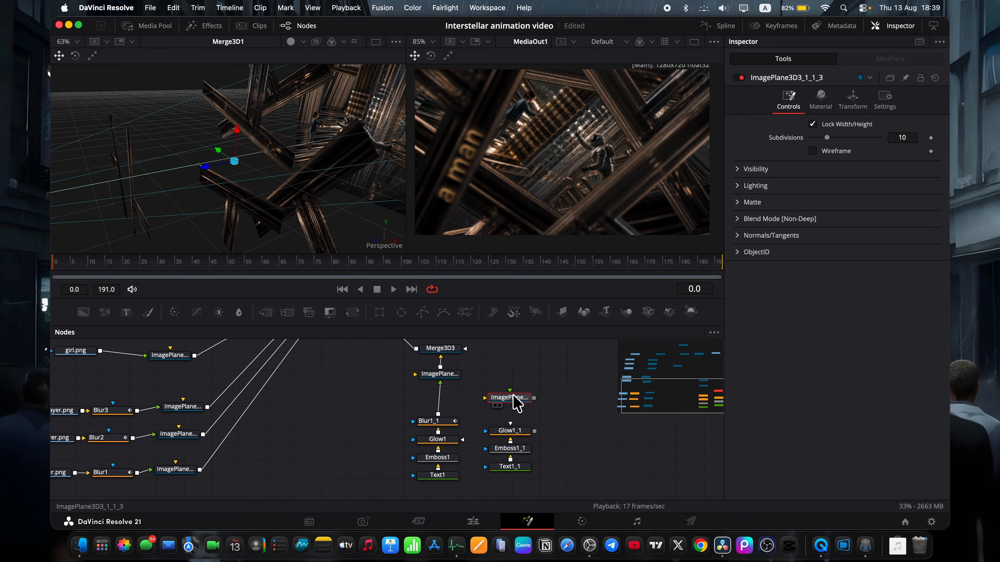
pyautogui.moveTo(514, 396); pyautogui.dragTo(514, 386)
pyautogui.moveTo(534, 431); pyautogui.dragTo(451, 382)
# Change the wording of the copied text node Text1_1 to "who looked".
pyautogui.scroll(2, 530, 393)
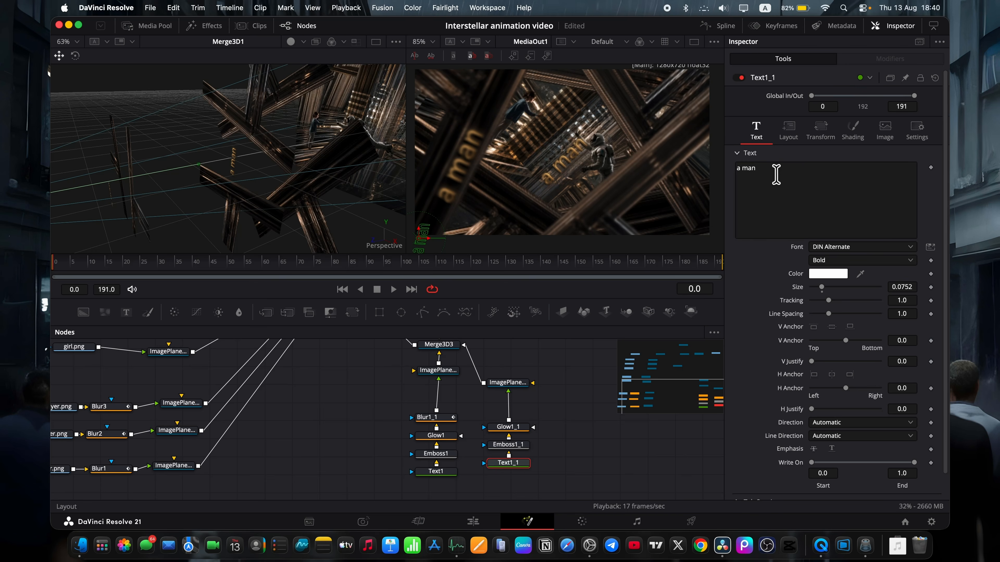
pyautogui.tripleClick(776, 172)
pyautogui.write('who looked')
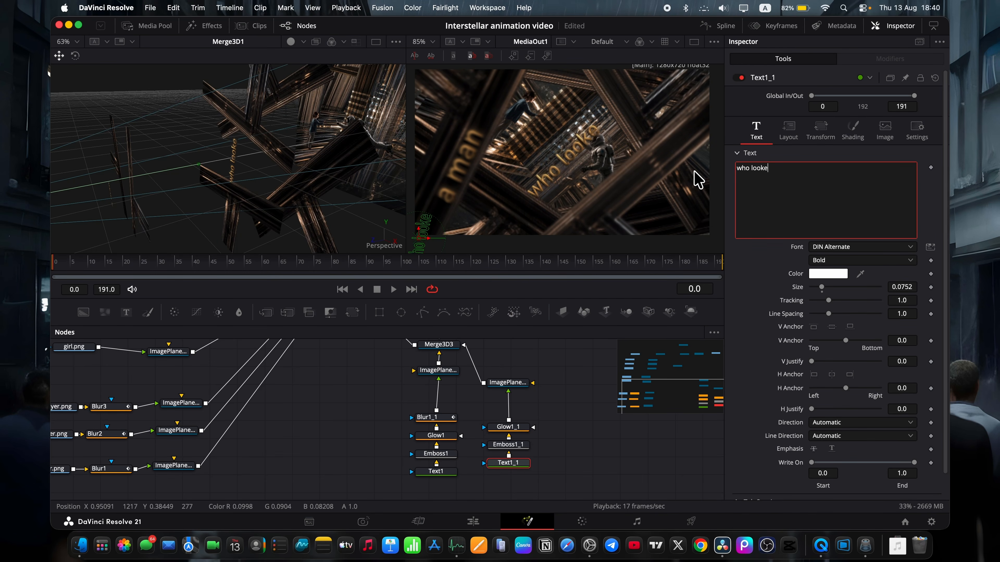
# Rotate the "who looked" image plane to 1.8 degrees about Z and move it onto the lower foreground beam, at about X -0.054, Y -0.205.
pyautogui.click(511, 383)
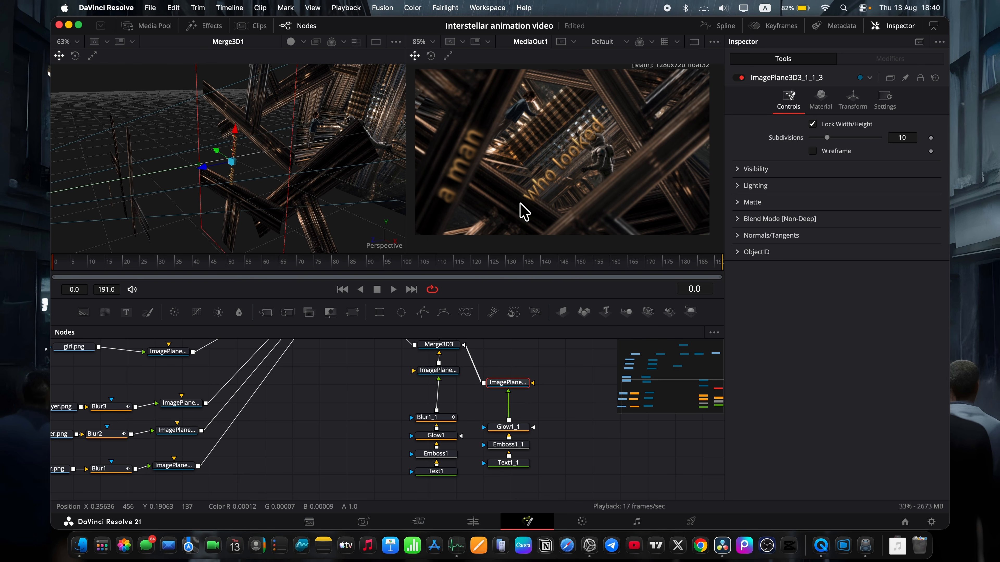
pyautogui.hscroll(-10, 189, 161)
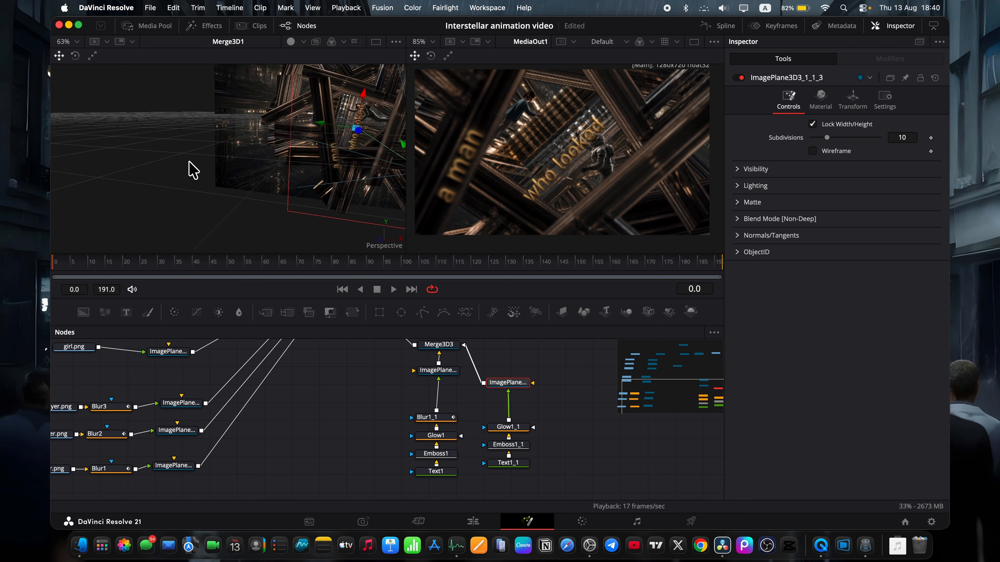
pyautogui.hscroll(-10, 191, 168)
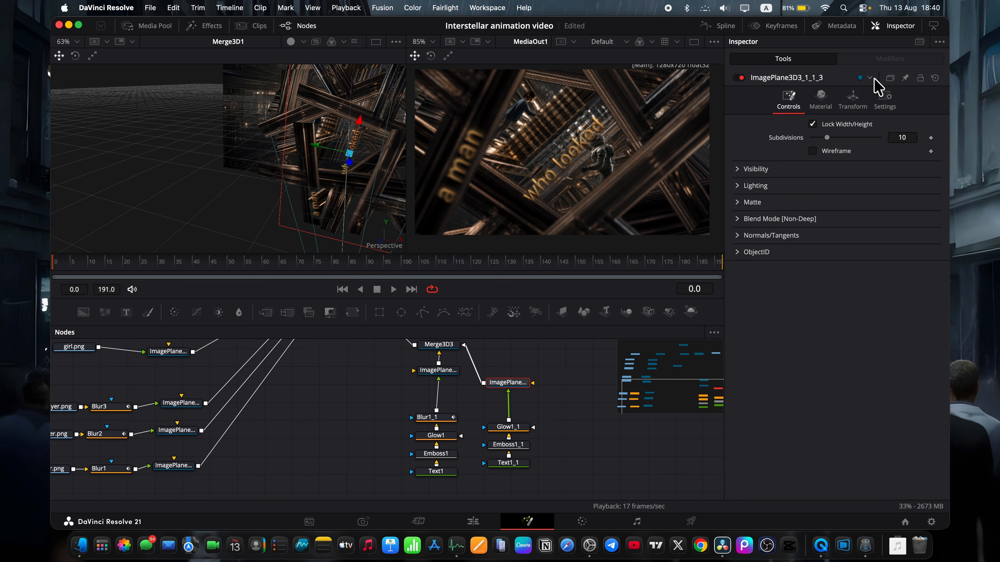
pyautogui.click(856, 99)
pyautogui.moveTo(906, 239); pyautogui.dragTo(885, 238)
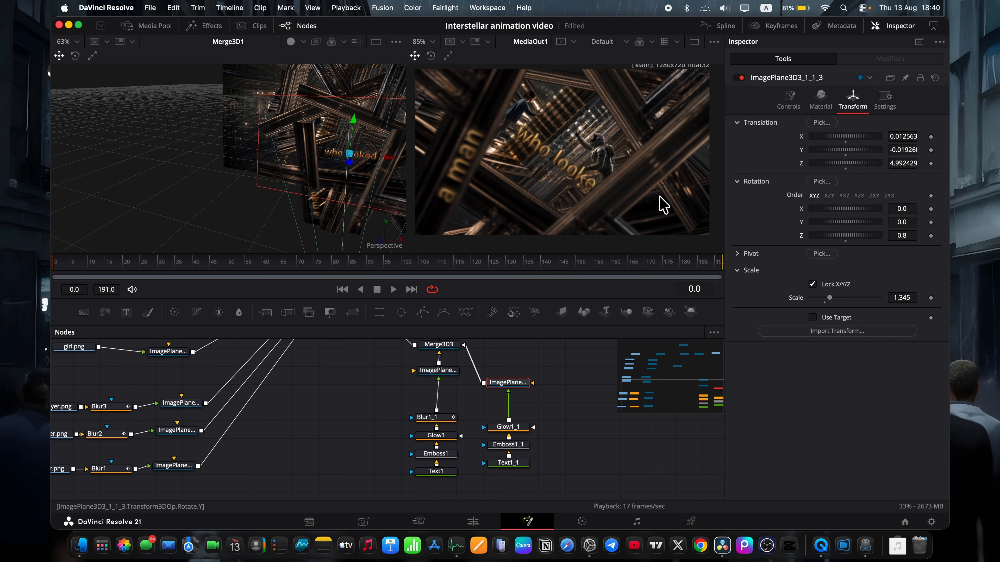
pyautogui.moveTo(353, 127); pyautogui.dragTo(348, 150)
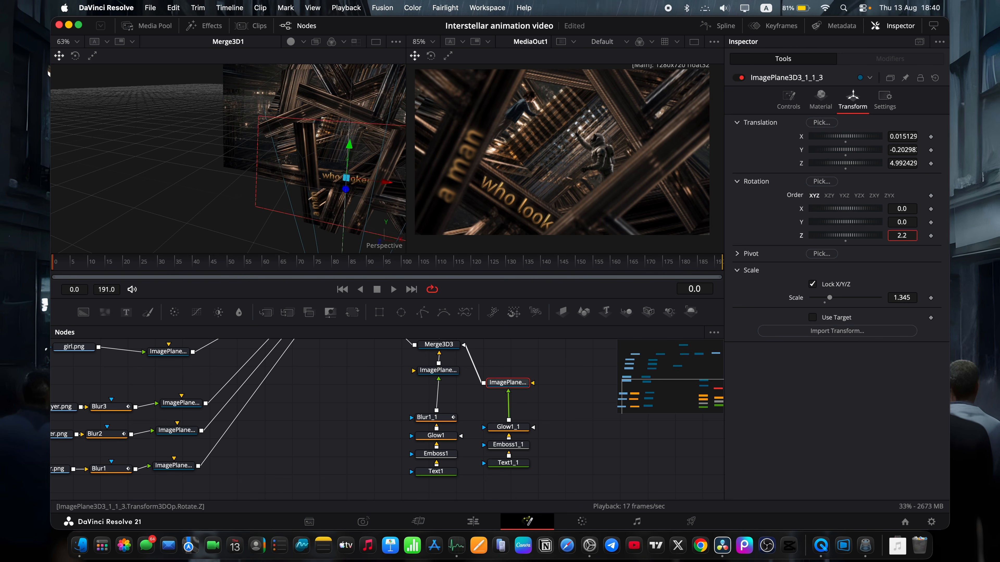
pyautogui.moveTo(54, 259)
pyautogui.mouseDown()
pyautogui.moveTo(369, 259)
pyautogui.moveTo(52, 255)
pyautogui.mouseUp()
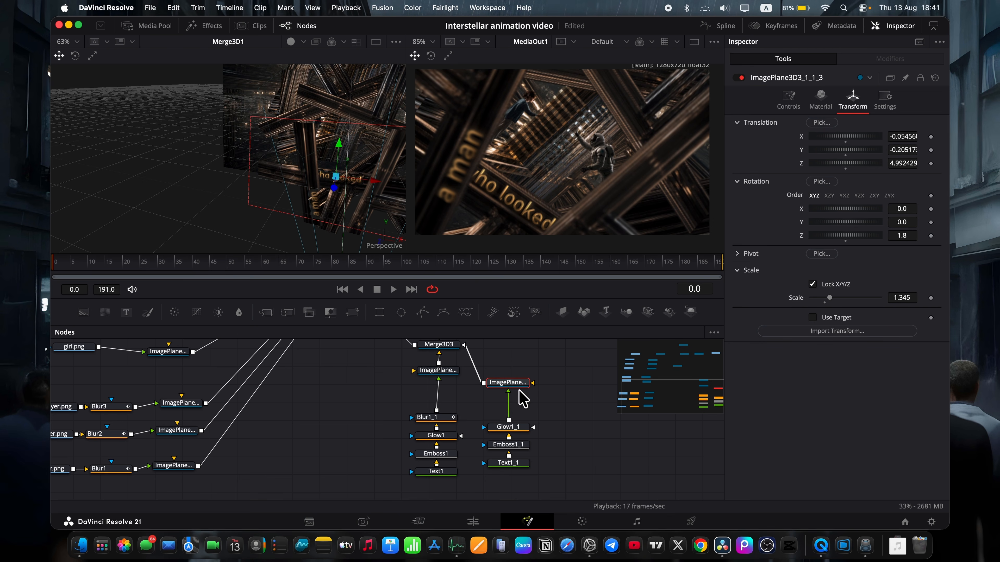
# Insert a copy of Blur2 between Glow1_1 and the "who looked" image plane, and check the blurred text over the first frames.
pyautogui.click(111, 436)
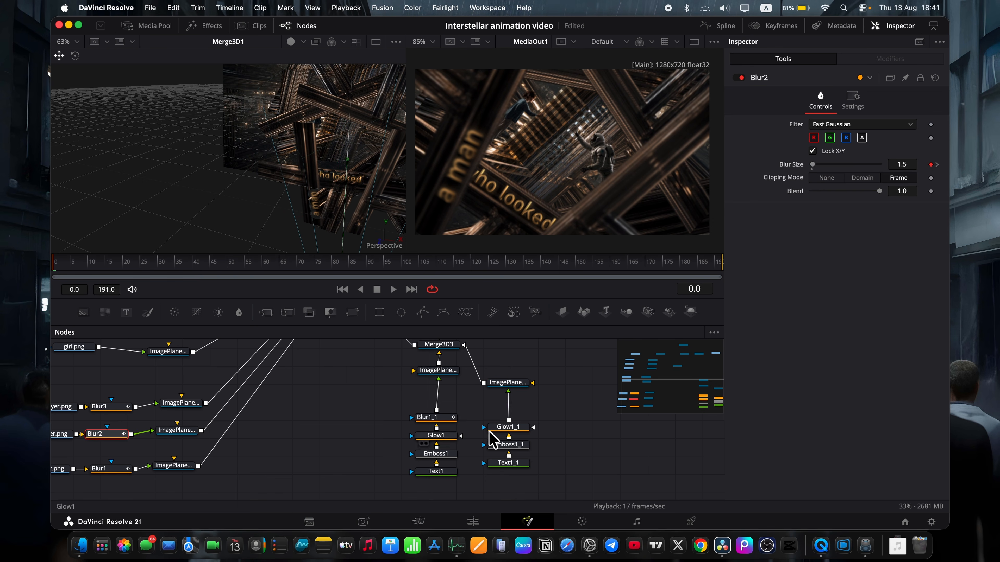
pyautogui.click(508, 427)
pyautogui.hotkey('ctrl', 'v')
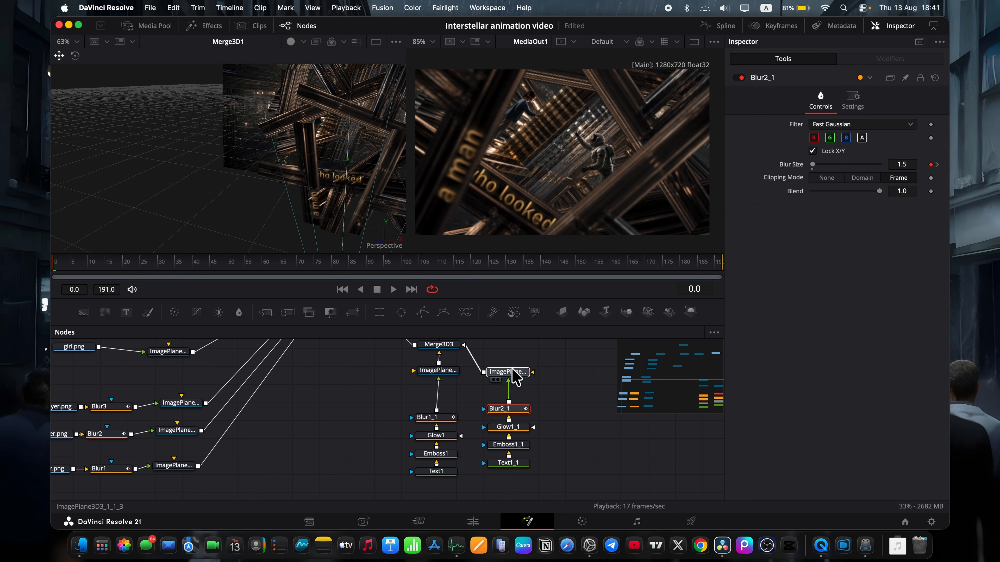
pyautogui.click(508, 373)
pyautogui.moveTo(64, 270)
pyautogui.mouseDown()
pyautogui.moveTo(371, 265)
pyautogui.moveTo(54, 271)
pyautogui.mouseUp()
pyautogui.hscroll(3, 522, 426)
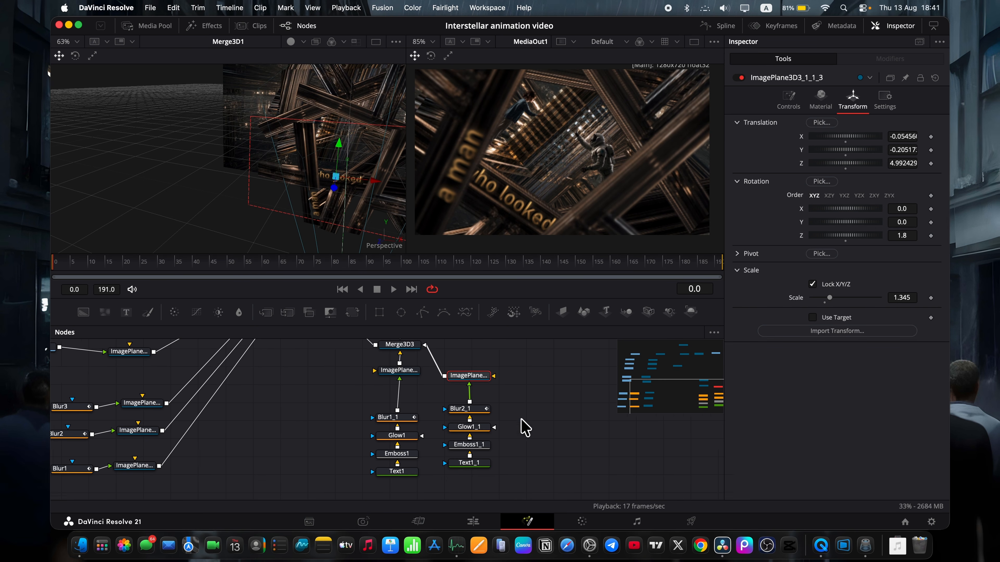
# Duplicate the whole "who looked" chain with its image plane, place the copy beside it and connect it to Merge3D3.
pyautogui.moveTo(498, 467); pyautogui.dragTo(473, 429)
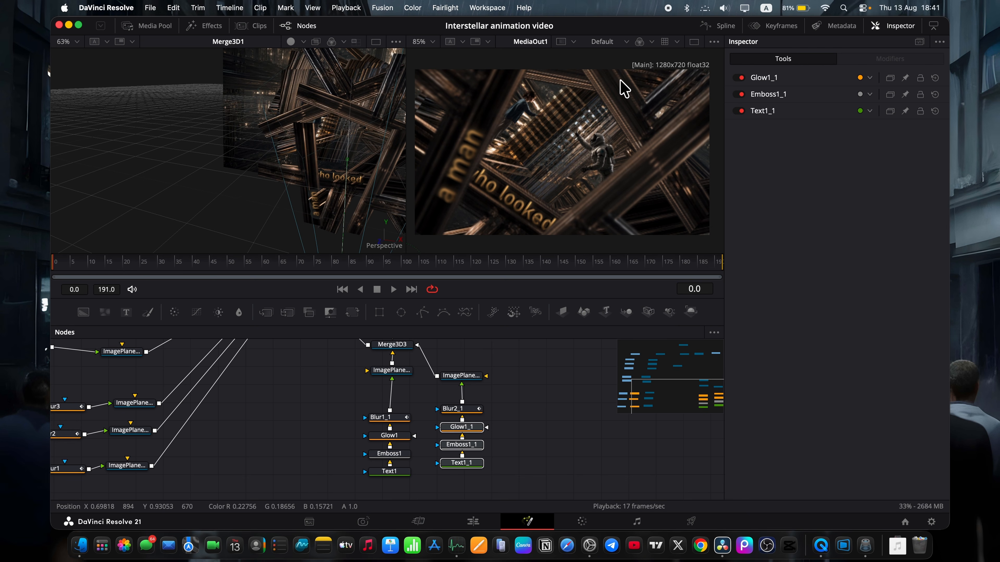
pyautogui.moveTo(513, 475); pyautogui.dragTo(466, 365)
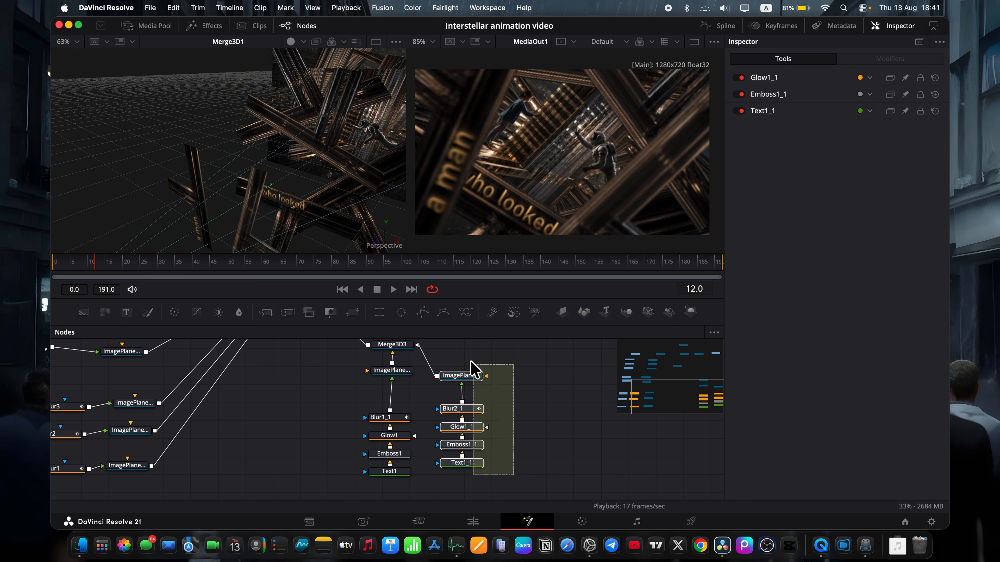
pyautogui.press('super+c')
pyautogui.click(525, 421)
pyautogui.press('super+v')
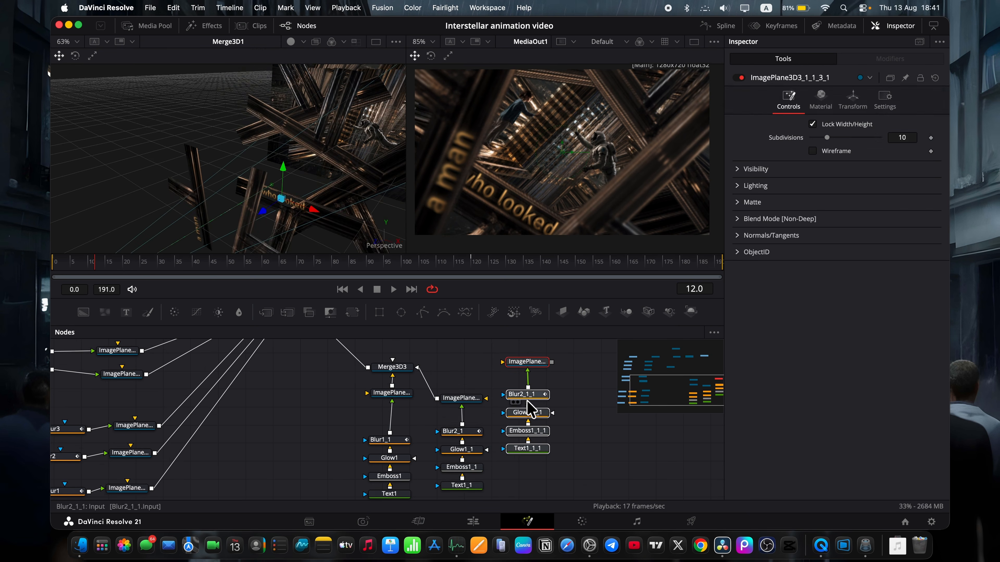
pyautogui.moveTo(527, 361); pyautogui.dragTo(401, 367)
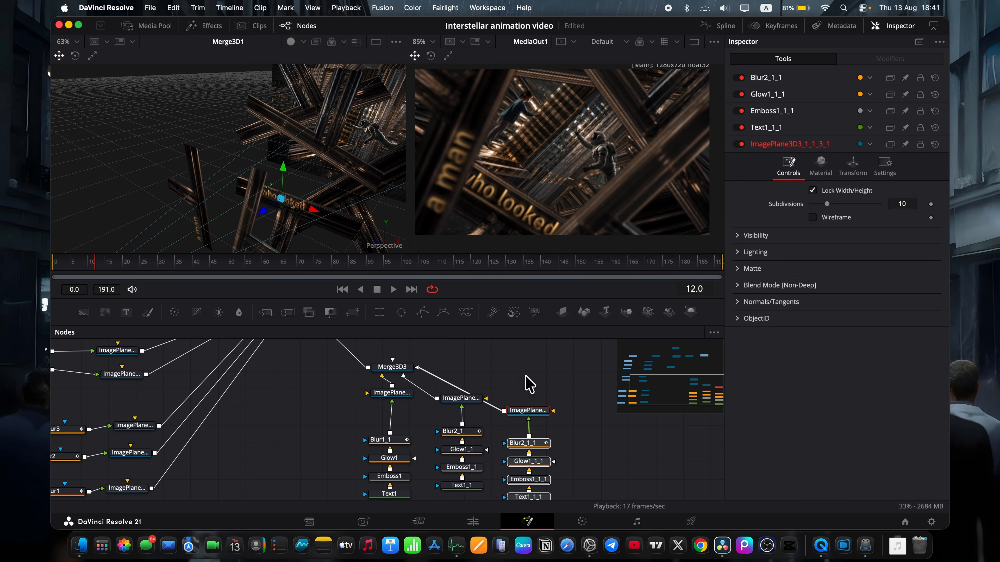
pyautogui.moveTo(536, 411); pyautogui.dragTo(542, 403)
# Change the wording of the copied text node Text1_1_1 to "into the end".
pyautogui.scroll(-2, 539, 437)
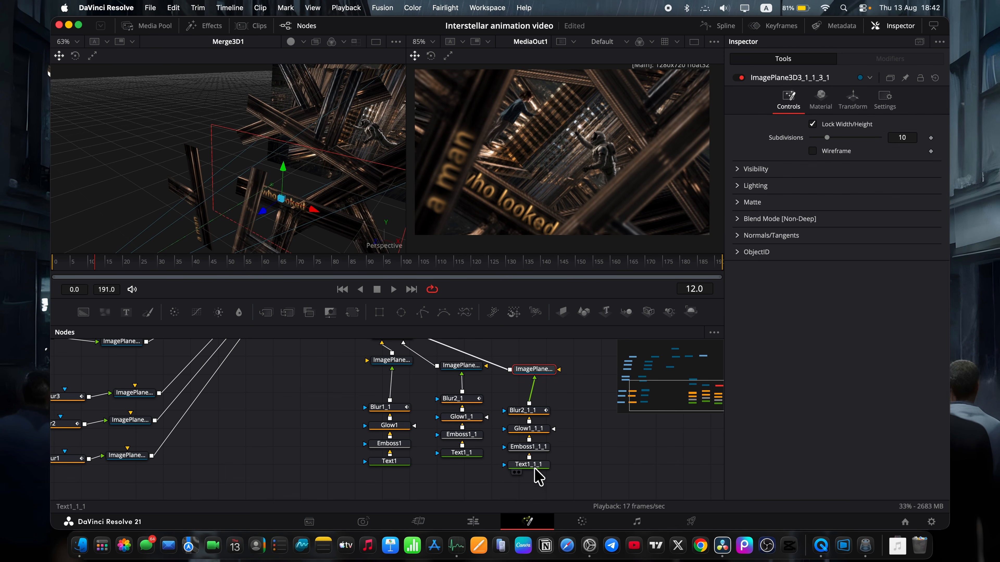
pyautogui.click(534, 467)
pyautogui.moveTo(773, 172); pyautogui.dragTo(710, 171)
pyautogui.write('into')
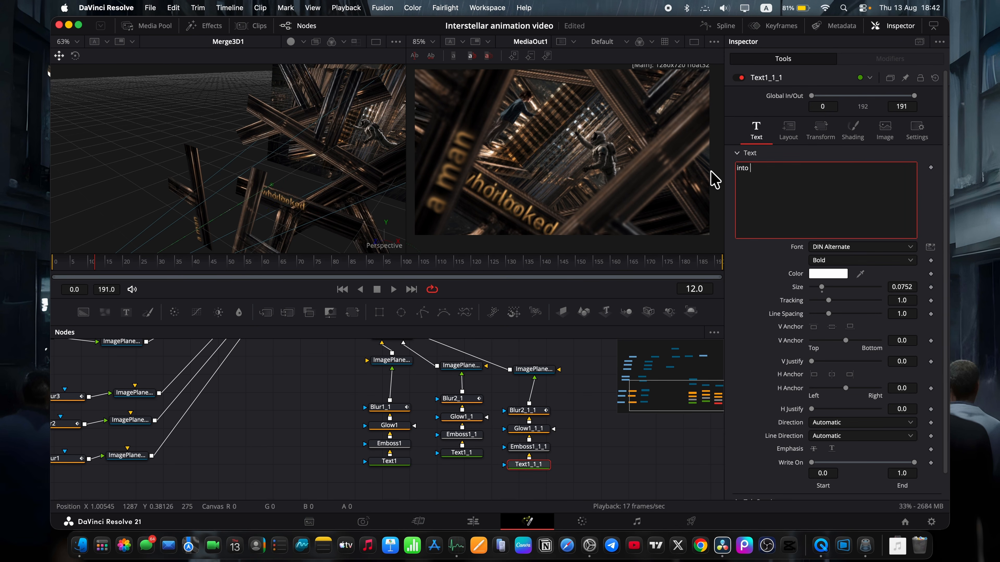
pyautogui.write(' the end')
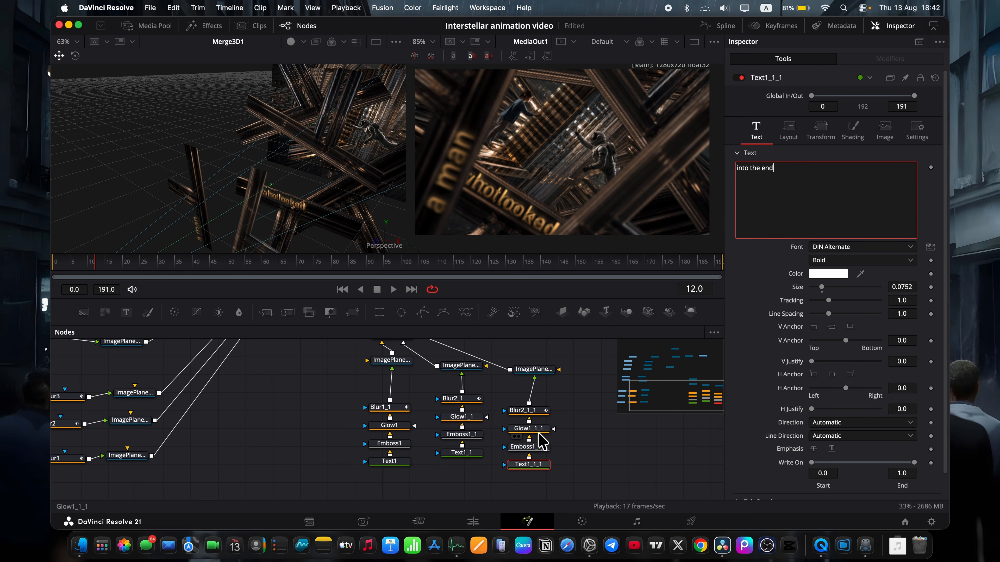
pyautogui.click(561, 454)
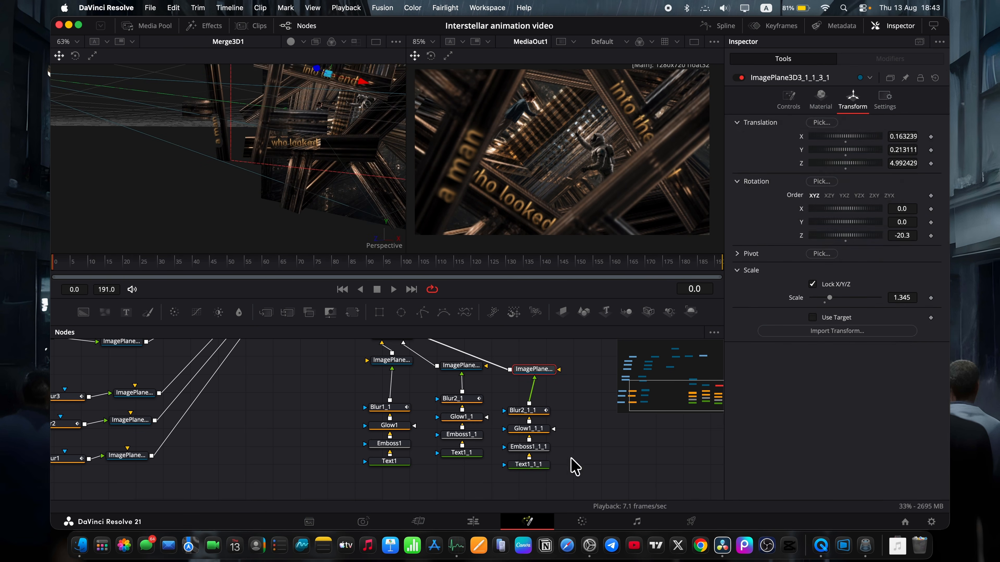
# Duplicate the text, emboss and glow nodes of the "into the end" chain and place the copies beside it.
pyautogui.moveTo(578, 474); pyautogui.dragTo(525, 424)
pyautogui.press('super+c')
pyautogui.hscroll(3, 576, 427)
pyautogui.click(573, 427)
pyautogui.press('super+v')
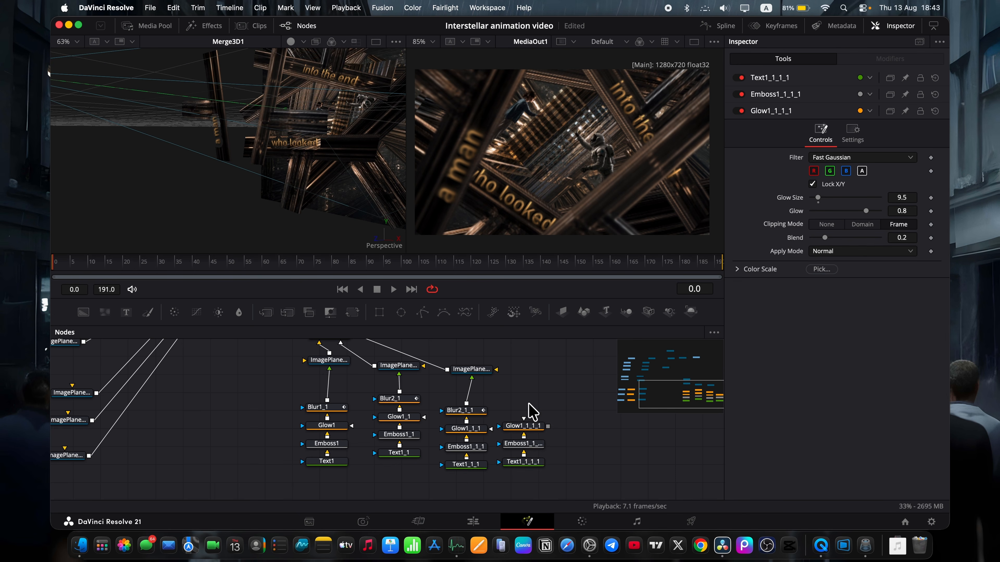
# Duplicate the image plane of Blur3 above the new text chain and connect the chain through it to Merge3D3.
pyautogui.hscroll(-3, 96, 420)
pyautogui.click(163, 425)
pyautogui.hscroll(3, 177, 421)
pyautogui.press('super+c')
pyautogui.press('super+v')
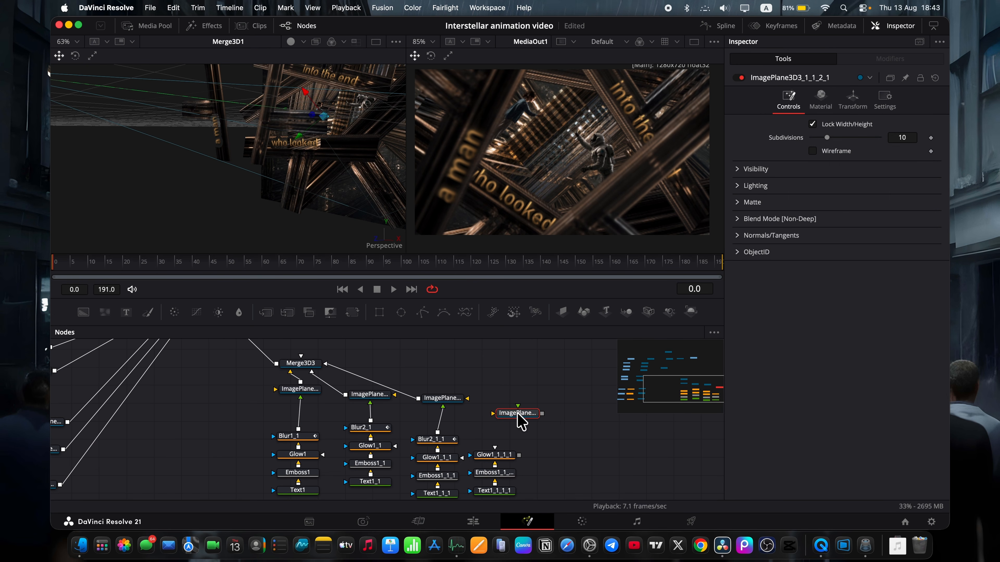
pyautogui.moveTo(519, 455); pyautogui.dragTo(518, 413)
pyautogui.moveTo(515, 412); pyautogui.dragTo(312, 365)
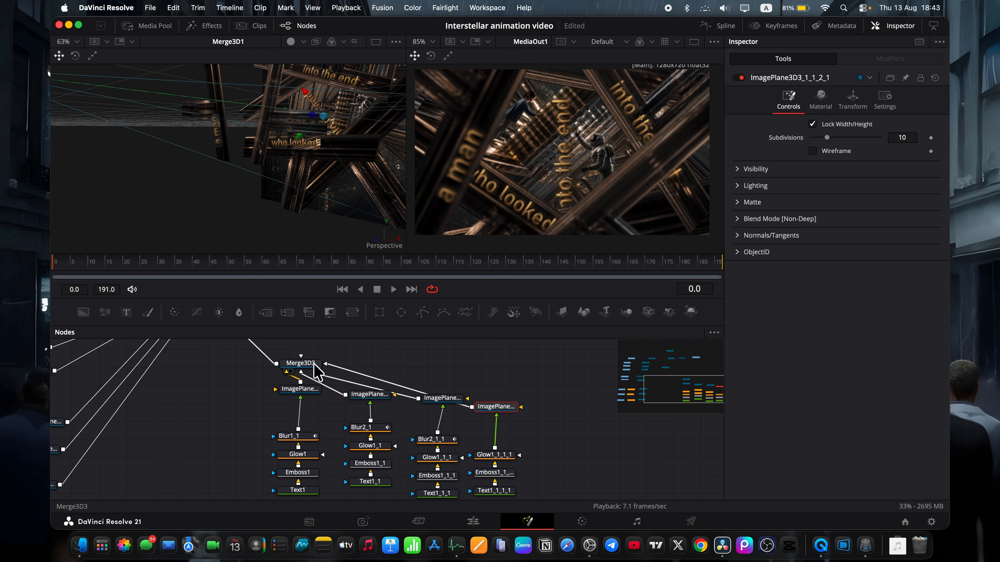
# Change the wording of the copied text node Text1_1_1_1 to "of time".
pyautogui.scroll(-1, 494, 445)
pyautogui.click(494, 466)
pyautogui.moveTo(780, 169); pyautogui.dragTo(704, 171)
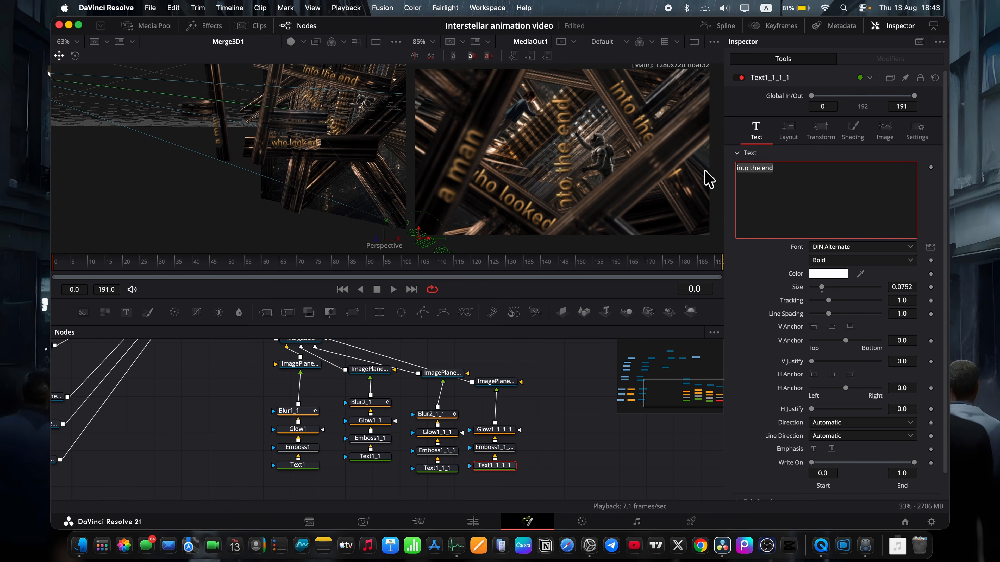
pyautogui.write('of time')
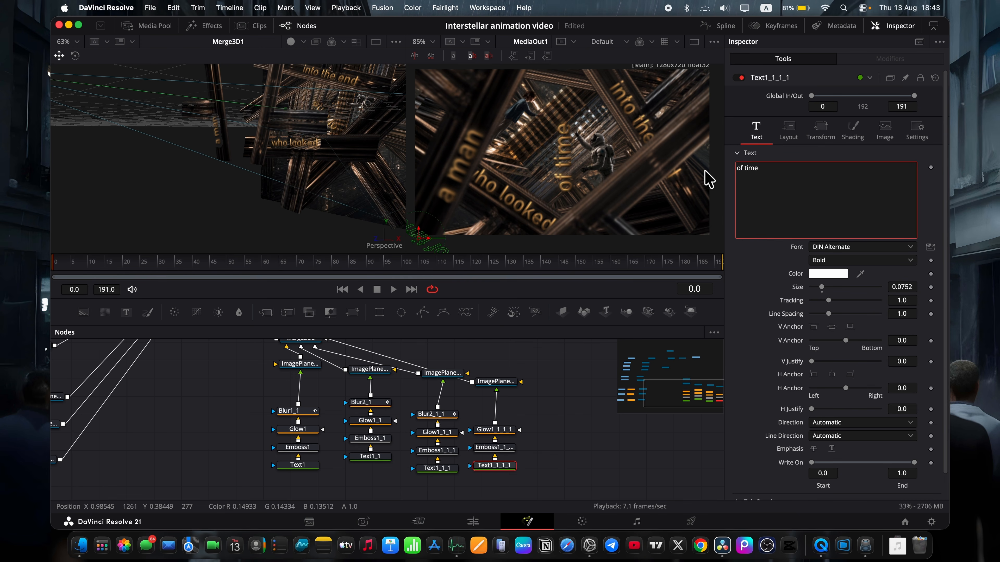
# Rotate the "of time" image plane to 47.5 degrees about Z and move it onto its foreground beam, at about X 0.3, Y -0.058.
pyautogui.click(495, 381)
pyautogui.scroll(5, 334, 202)
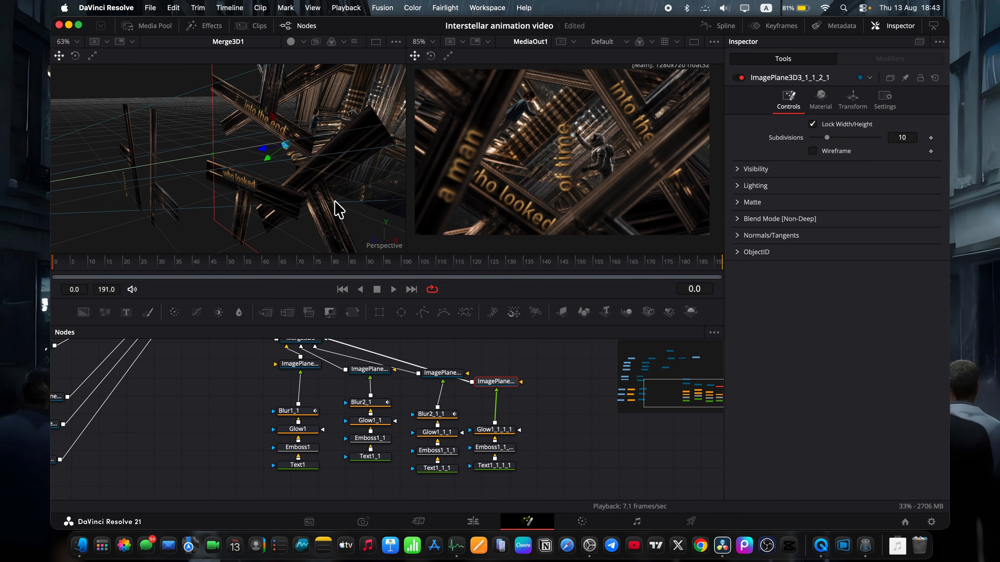
pyautogui.moveTo(297, 162); pyautogui.dragTo(272, 119)
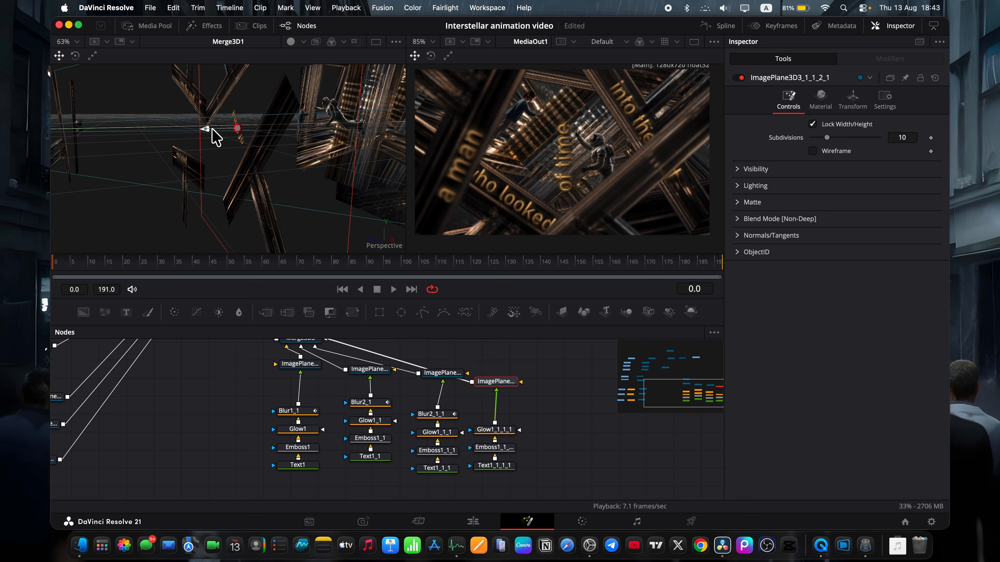
pyautogui.moveTo(212, 129); pyautogui.dragTo(236, 138)
pyautogui.click(852, 101)
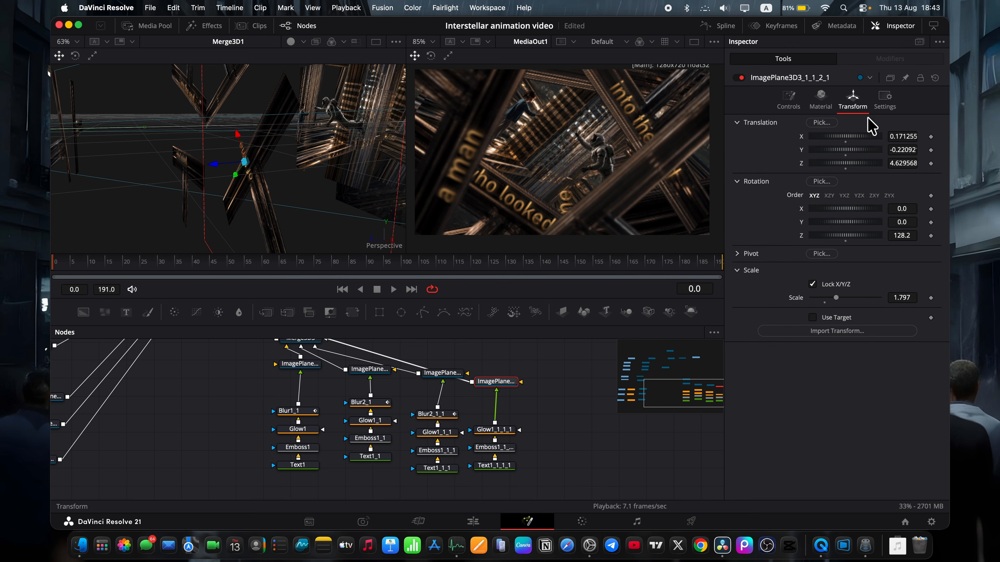
pyautogui.moveTo(185, 270); pyautogui.dragTo(384, 264)
pyautogui.hscroll(2, 595, 194)
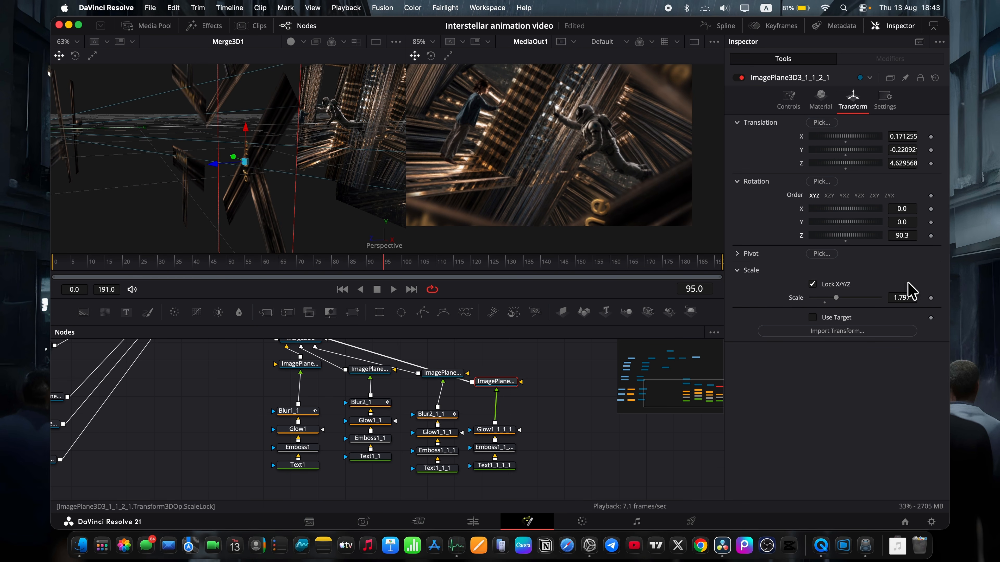
pyautogui.moveTo(907, 238); pyautogui.dragTo(884, 237)
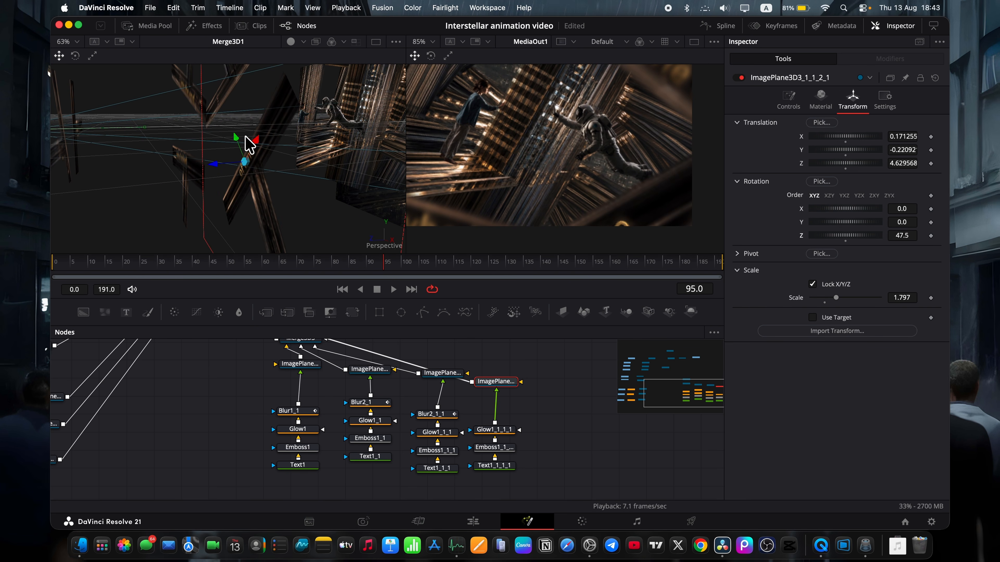
pyautogui.moveTo(246, 136); pyautogui.dragTo(244, 112)
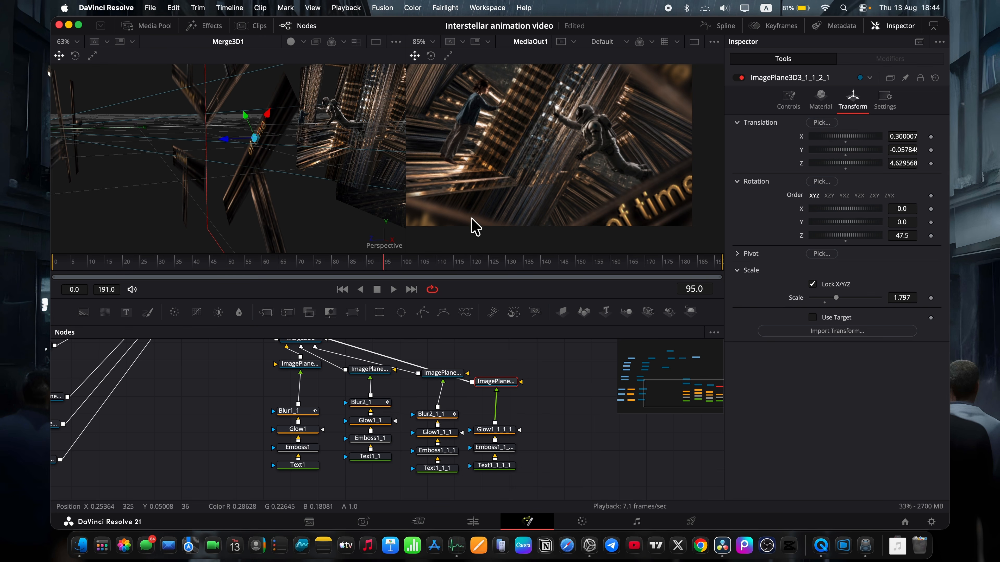
# Insert a copy of the animated Blur3 between Glow1_1_1_1 and the "of time" image plane.
pyautogui.hscroll(-5, 394, 425)
pyautogui.hscroll(-4, 98, 401)
pyautogui.click(79, 402)
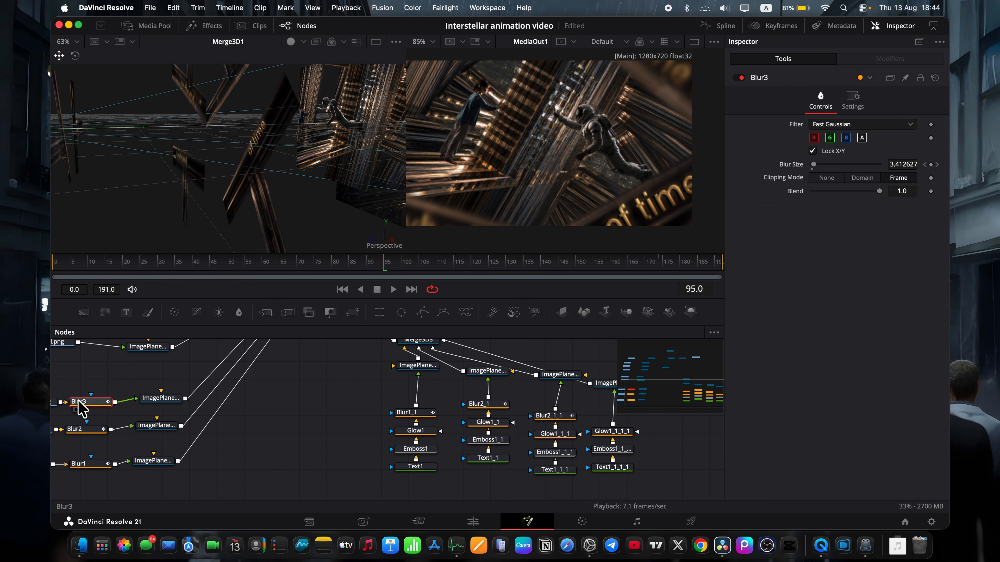
pyautogui.click(601, 433)
pyautogui.scroll(2, 602, 435)
pyautogui.press('super+v')
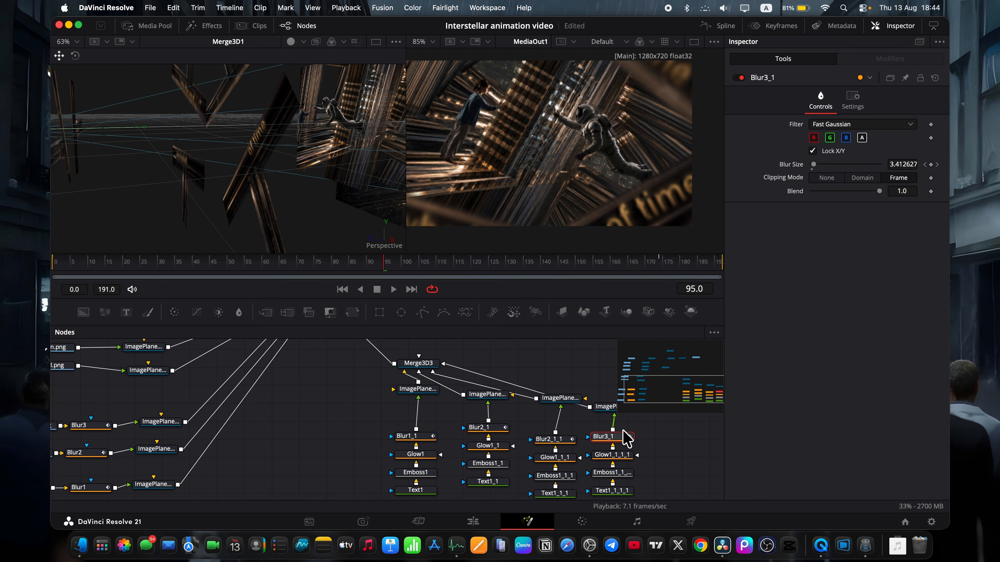
# Scrub through the timeline from frame 0 towards the end to review the camera move, blurs and beam texts.
pyautogui.hscroll(5, 626, 435)
pyautogui.moveTo(323, 268); pyautogui.dragTo(52, 239)
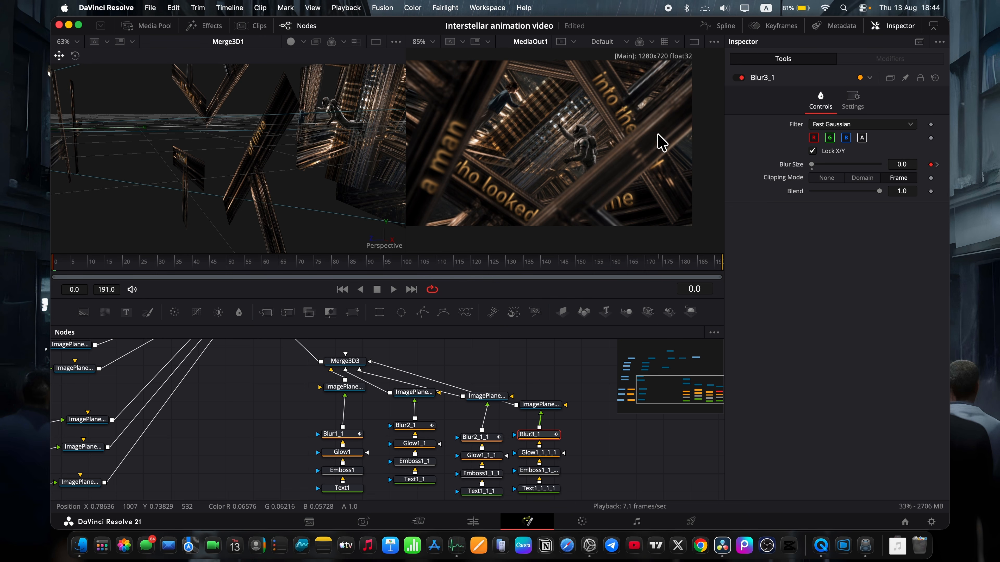
pyautogui.click(68, 263)
pyautogui.moveTo(77, 264); pyautogui.dragTo(586, 260)
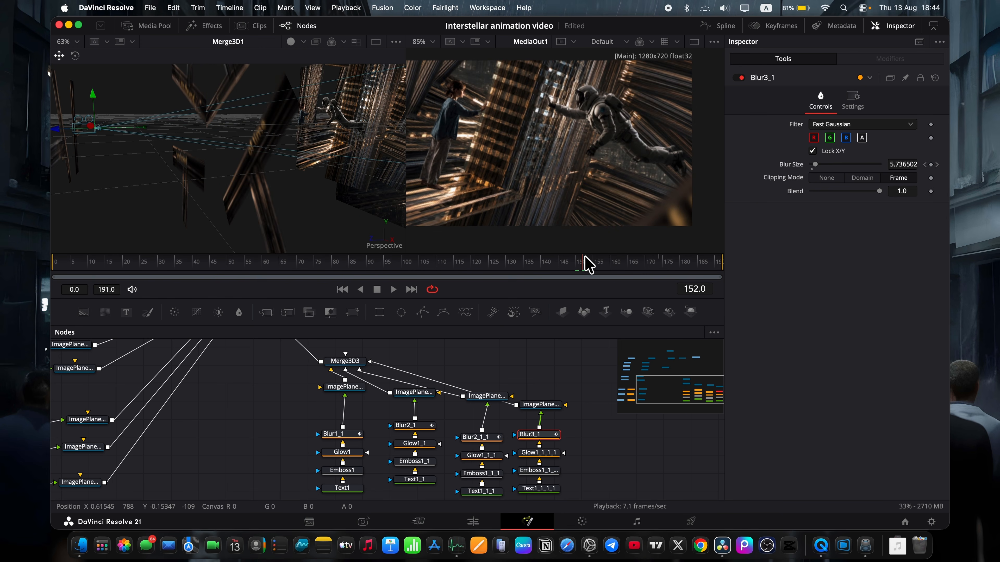
pyautogui.moveTo(523, 264); pyautogui.dragTo(683, 272)
# Keyframe the man.png image plane's X and Y translation and Z rotation at frame 191, set Y translation to -0.033 and return to frame 0.
pyautogui.hscroll(-10, 424, 384)
pyautogui.scroll(3, 424, 384)
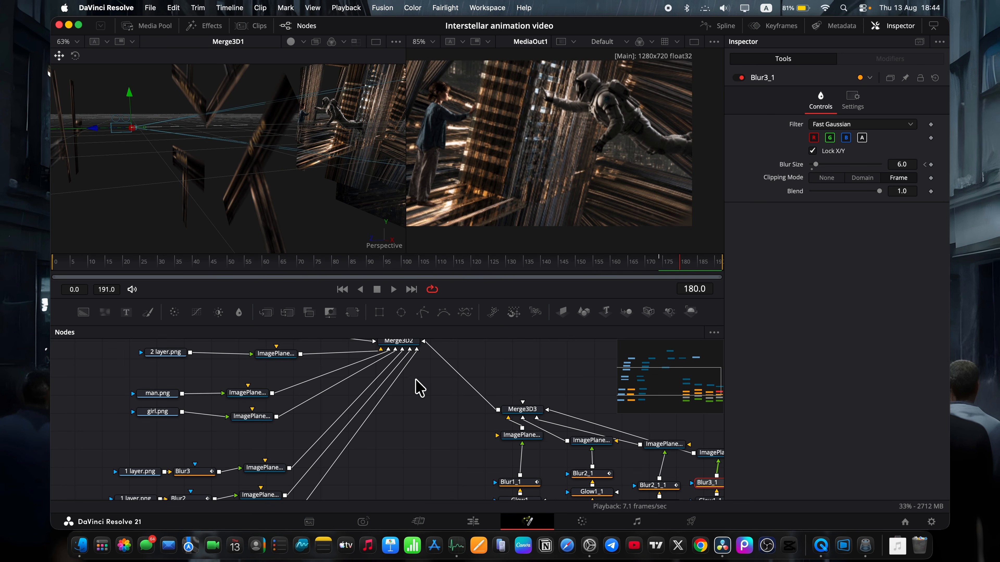
pyautogui.click(248, 394)
pyautogui.click(90, 263)
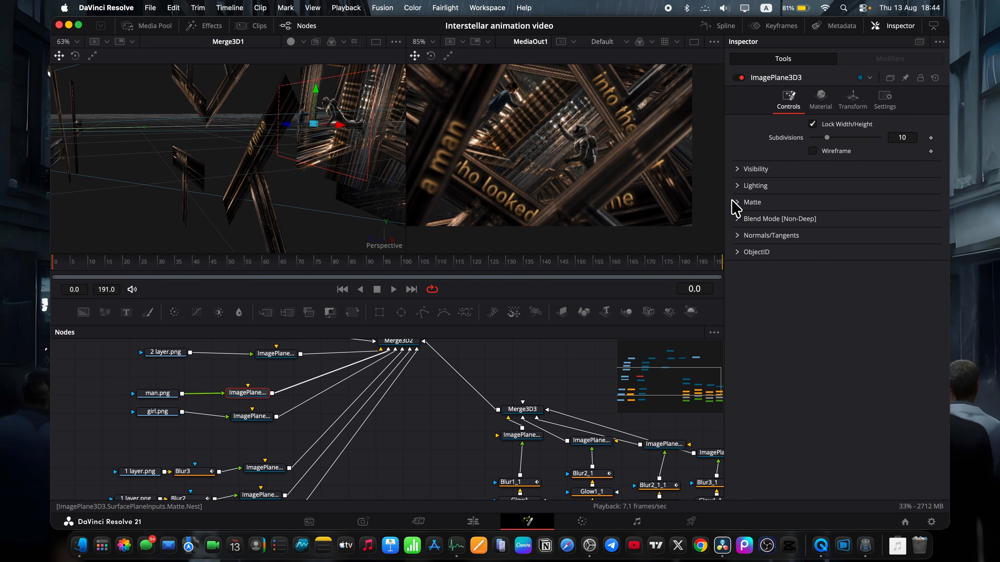
pyautogui.click(717, 262)
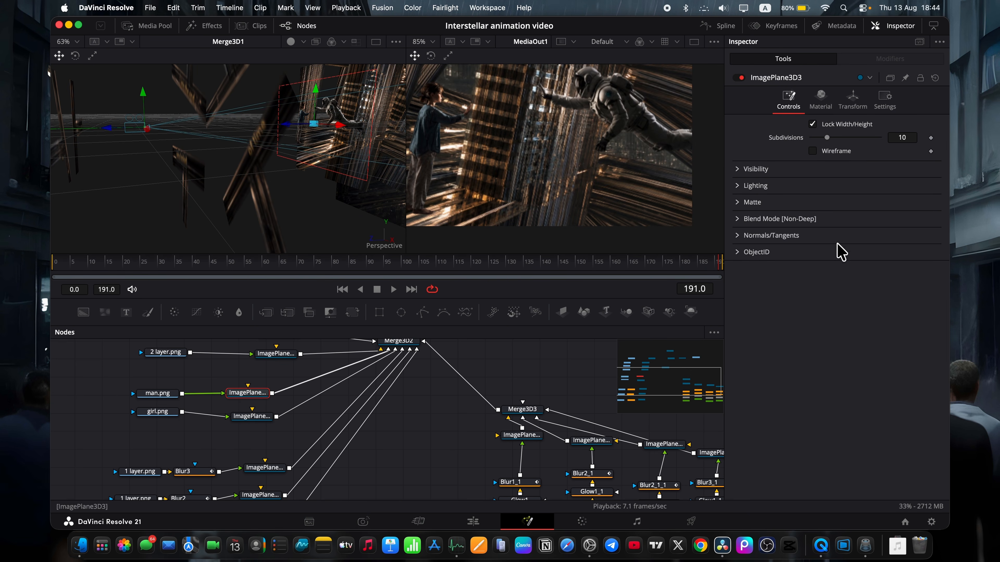
pyautogui.click(852, 104)
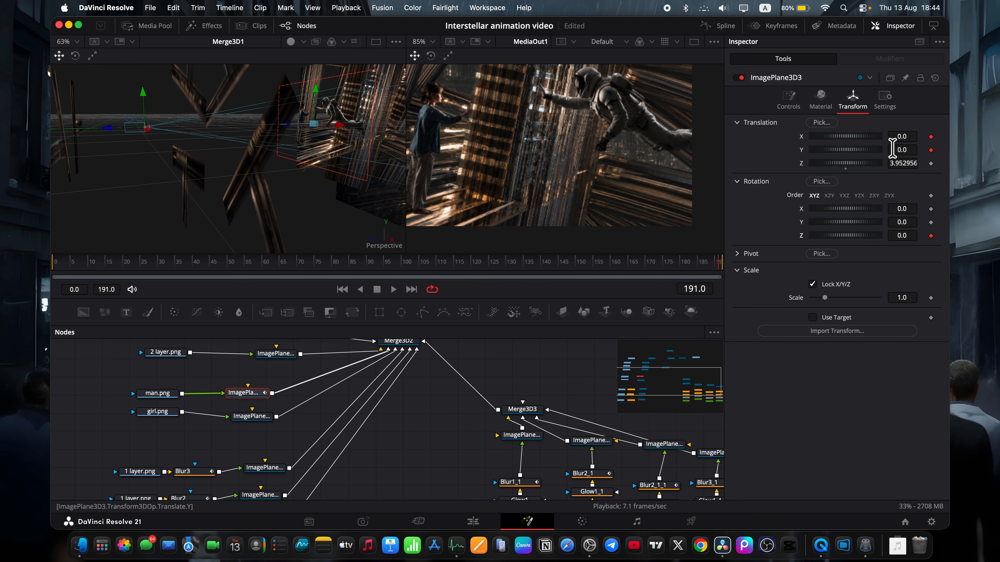
pyautogui.moveTo(901, 150); pyautogui.dragTo(891, 149)
pyautogui.hscroll(-3, 581, 151)
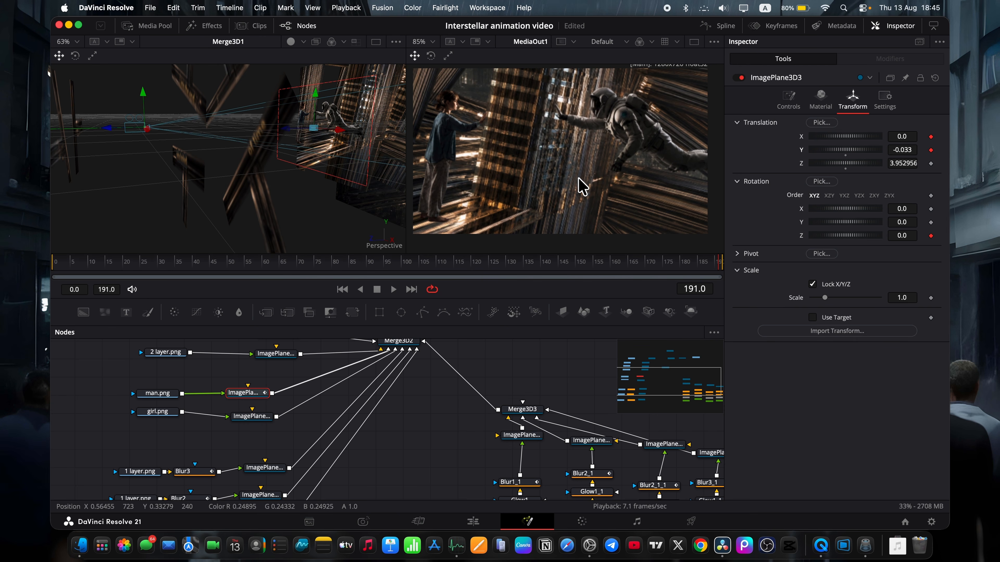
pyautogui.moveTo(176, 259); pyautogui.dragTo(49, 264)
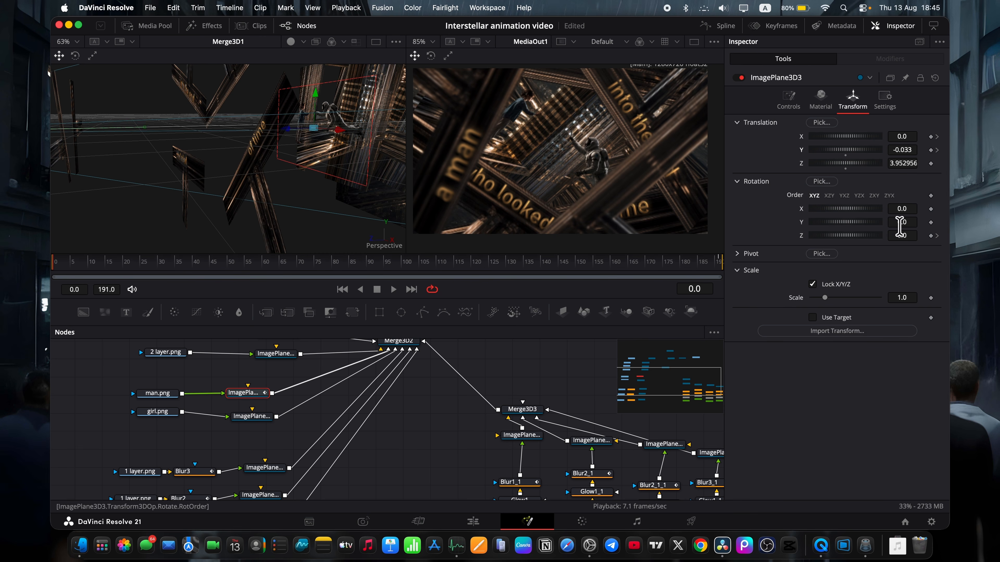
# At frame 0, rotate the man.png image plane to -25.4 degrees about Z and move it to X 0.114, Y 0.068.
pyautogui.moveTo(901, 237); pyautogui.dragTo(890, 199)
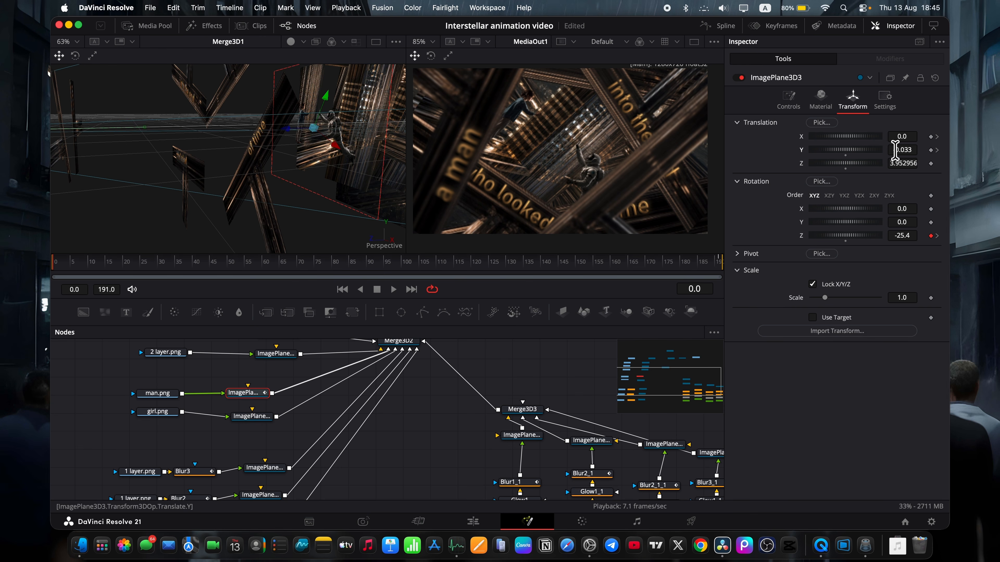
pyautogui.moveTo(895, 151); pyautogui.dragTo(925, 137)
pyautogui.moveTo(61, 263); pyautogui.dragTo(812, 285)
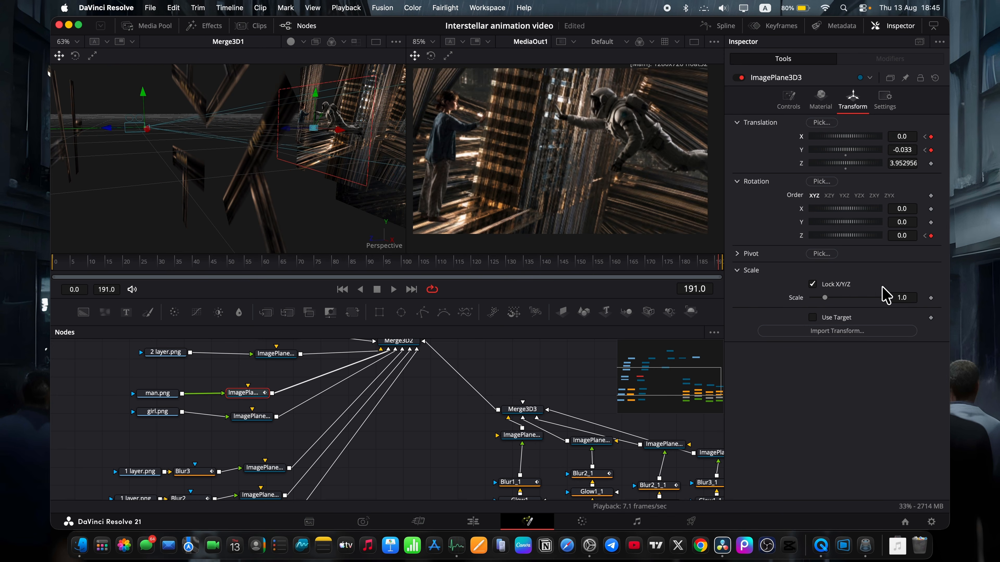
pyautogui.moveTo(886, 295); pyautogui.dragTo(74, 268)
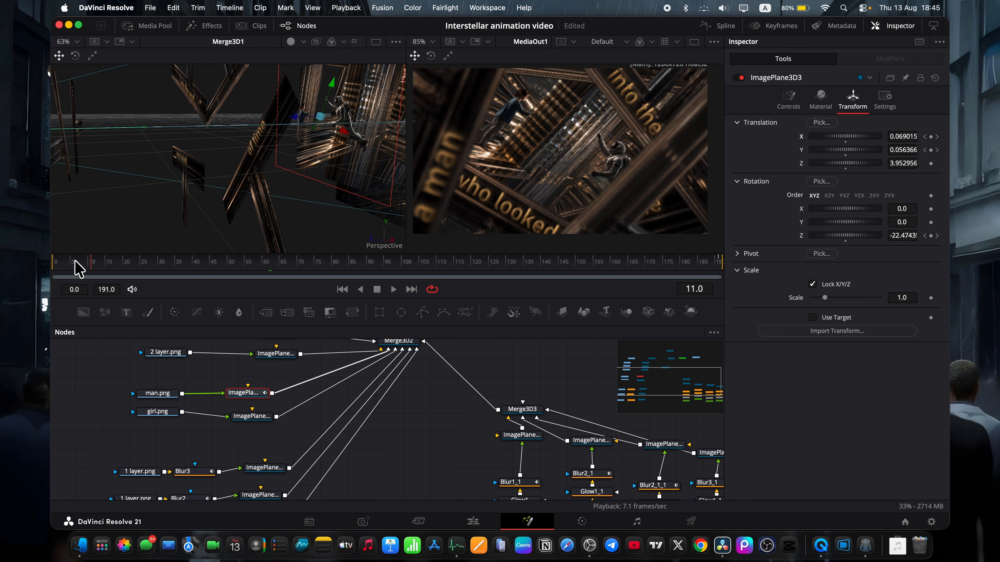
# Smooth all the man.png image plane's offset and rotation keyframes in the Spline editor, and scrub through the animation to check it.
pyautogui.click(735, 24)
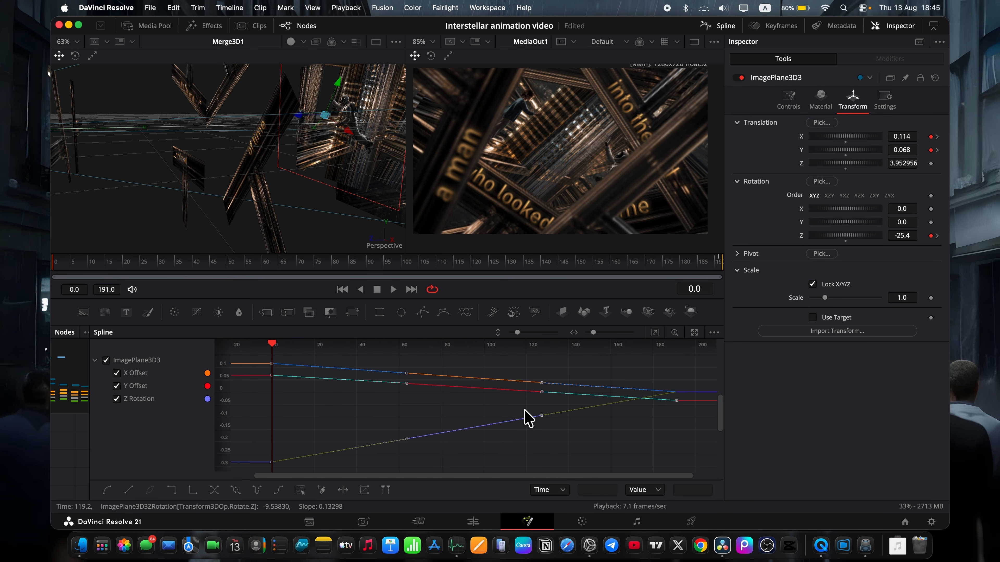
pyautogui.press('super+a')
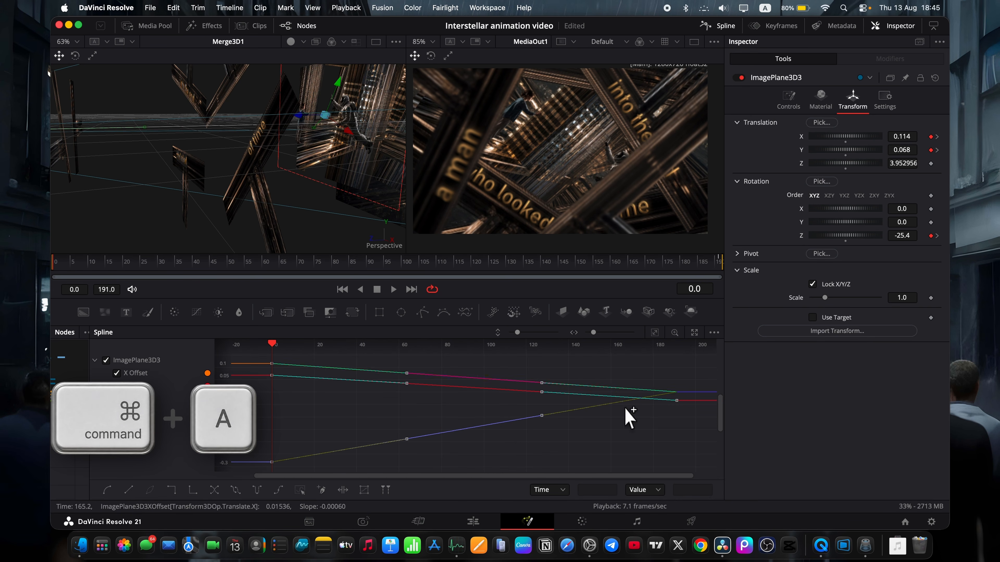
pyautogui.press('s')
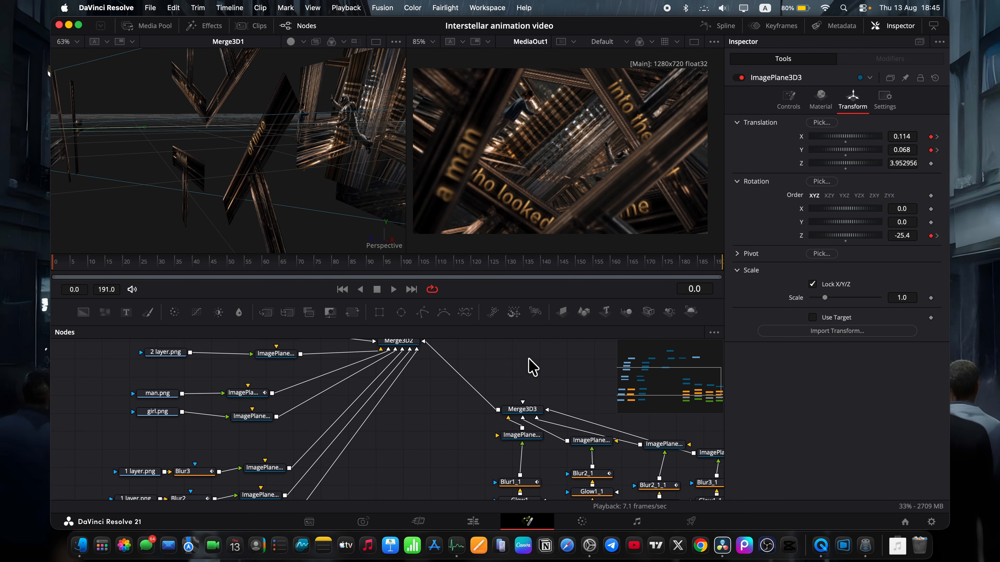
pyautogui.moveTo(76, 271); pyautogui.dragTo(669, 263)
pyautogui.moveTo(500, 262); pyautogui.dragTo(54, 259)
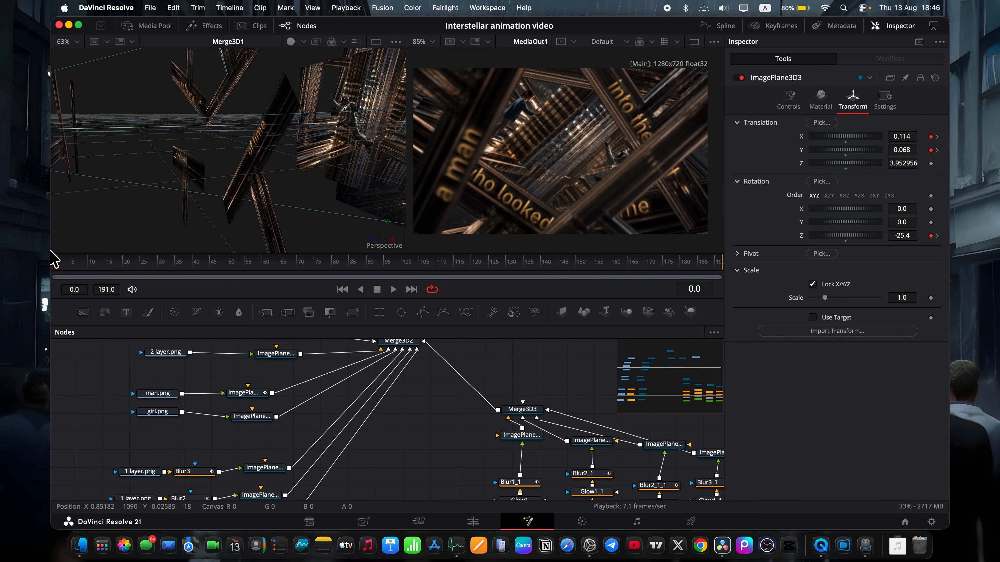
# Switch to the Edit page, place dust copy.mp4 from Finder's Assets folder above the Fusion Composition at the start, and delete its audio.
pyautogui.click(475, 517)
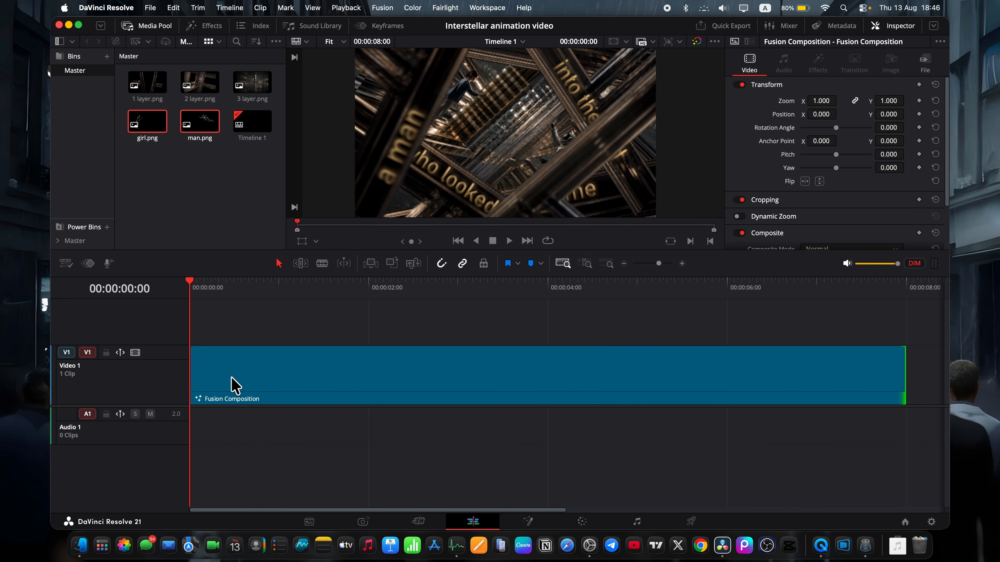
pyautogui.click(81, 547)
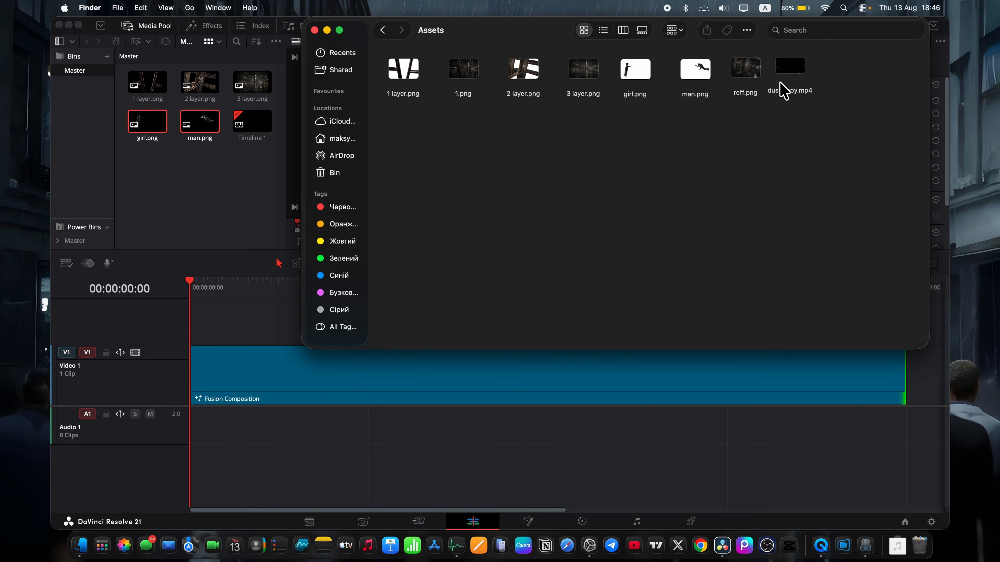
pyautogui.moveTo(796, 66); pyautogui.dragTo(204, 319)
pyautogui.keyDown('alt'); pyautogui.click(270, 473); pyautogui.keyUp('alt')
pyautogui.press('Delete')
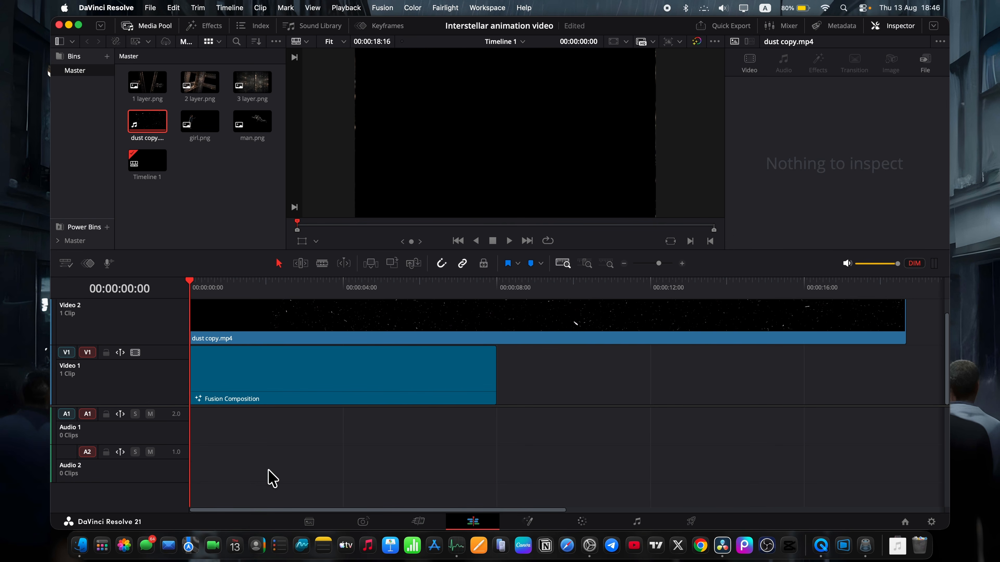
# Cut the first 18 frames off the dust clip and move the remaining clip back to the timeline start.
pyautogui.click(495, 295)
pyautogui.click(504, 319)
pyautogui.click(218, 283)
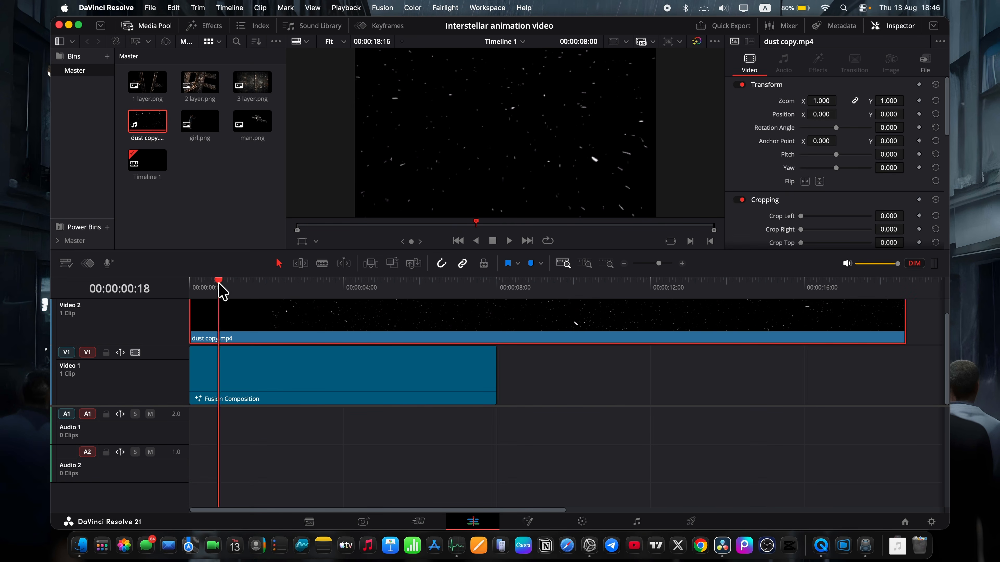
pyautogui.press('super+b')
pyautogui.click(209, 321)
pyautogui.press('Delete')
pyautogui.moveTo(261, 321); pyautogui.dragTo(210, 320)
# Split the dust clip at 00:00:08:00, where the Fusion Composition ends, and delete the excess part.
pyautogui.moveTo(197, 285); pyautogui.dragTo(507, 281)
pyautogui.press('super+b')
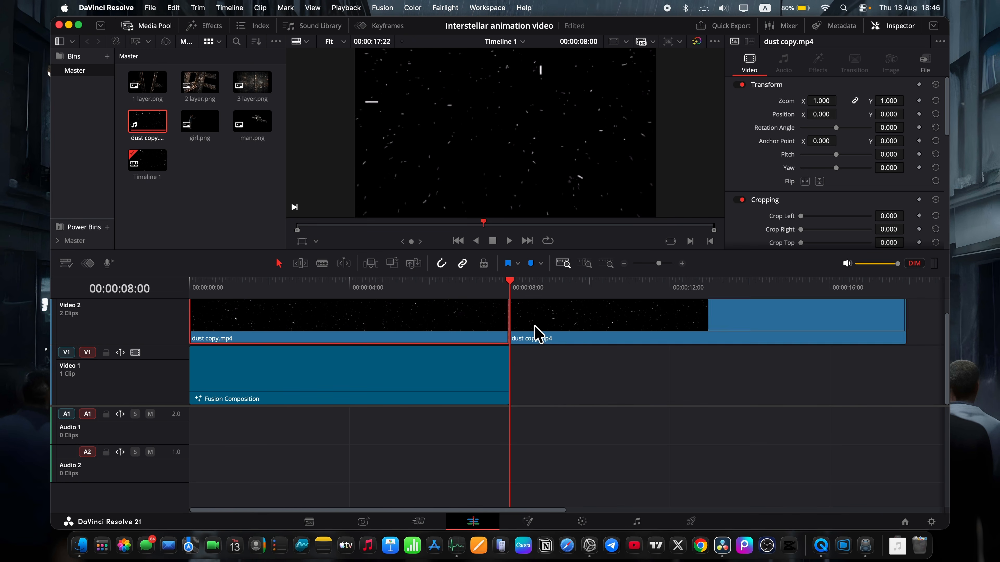
pyautogui.click(562, 326)
pyautogui.press('Delete')
# Set the dust clip's composite mode to Screen.
pyautogui.click(515, 287)
pyautogui.click(515, 319)
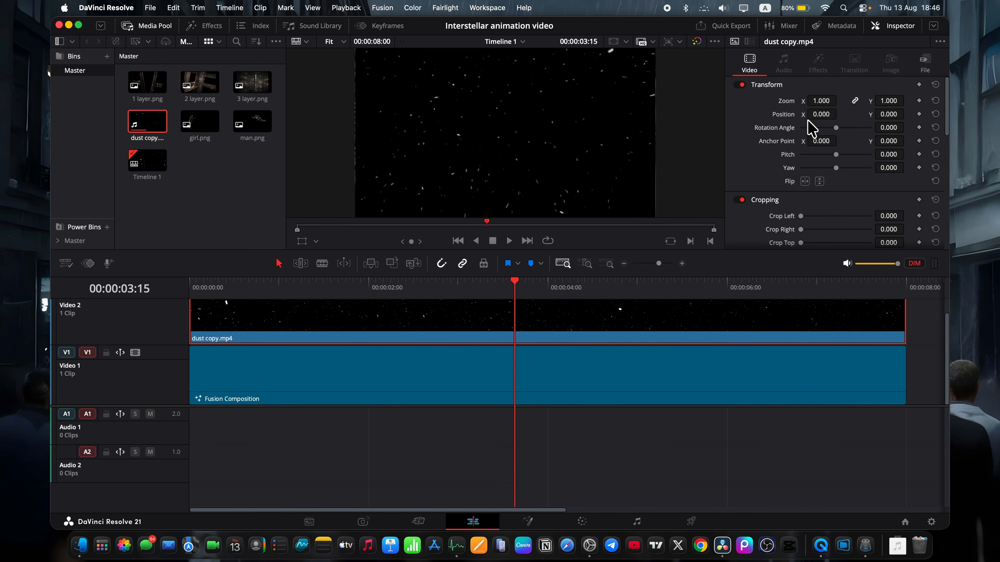
pyautogui.scroll(-2, 808, 127)
pyautogui.scroll(-10, 763, 185)
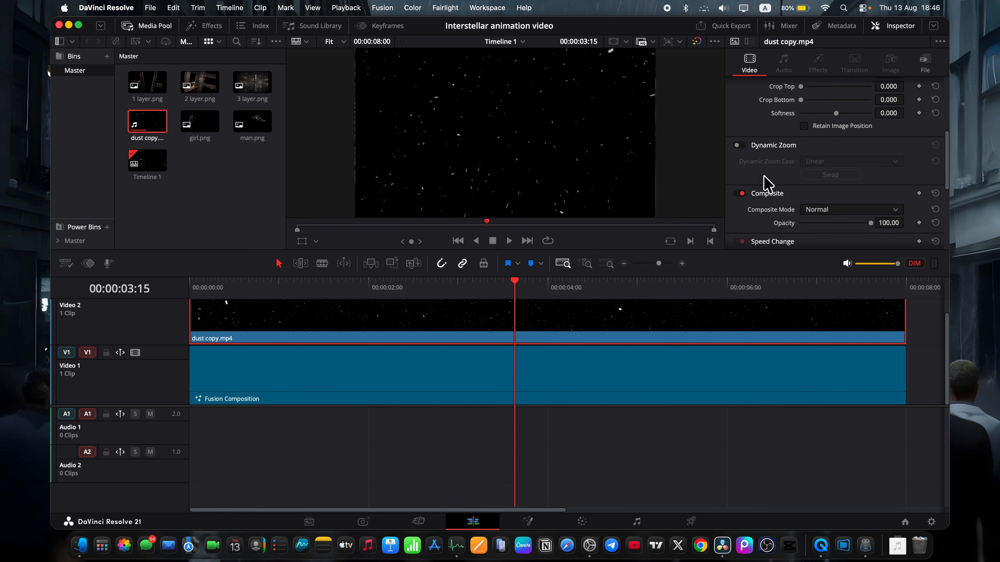
pyautogui.click(841, 189)
pyautogui.scroll(-5, 816, 262)
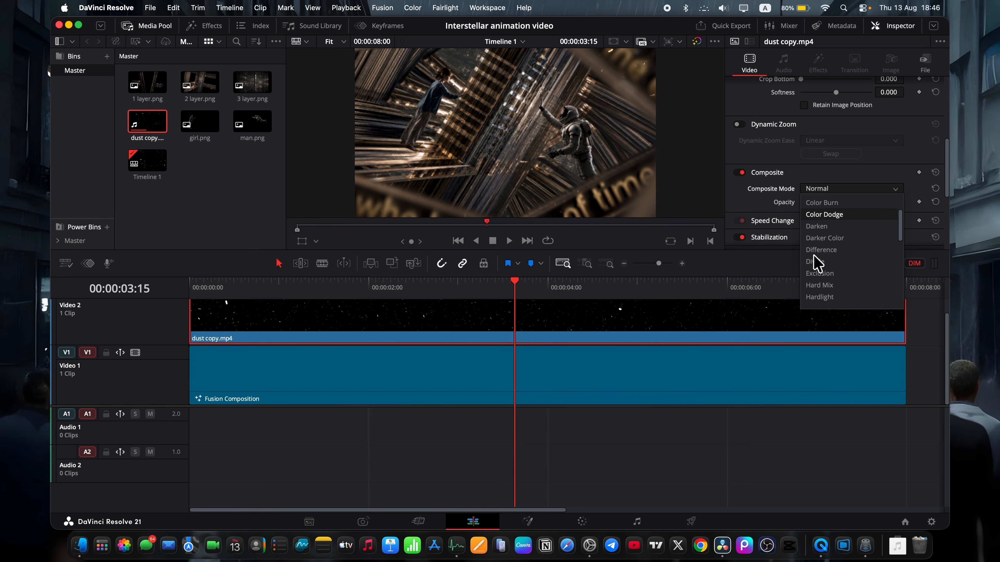
pyautogui.click(815, 274)
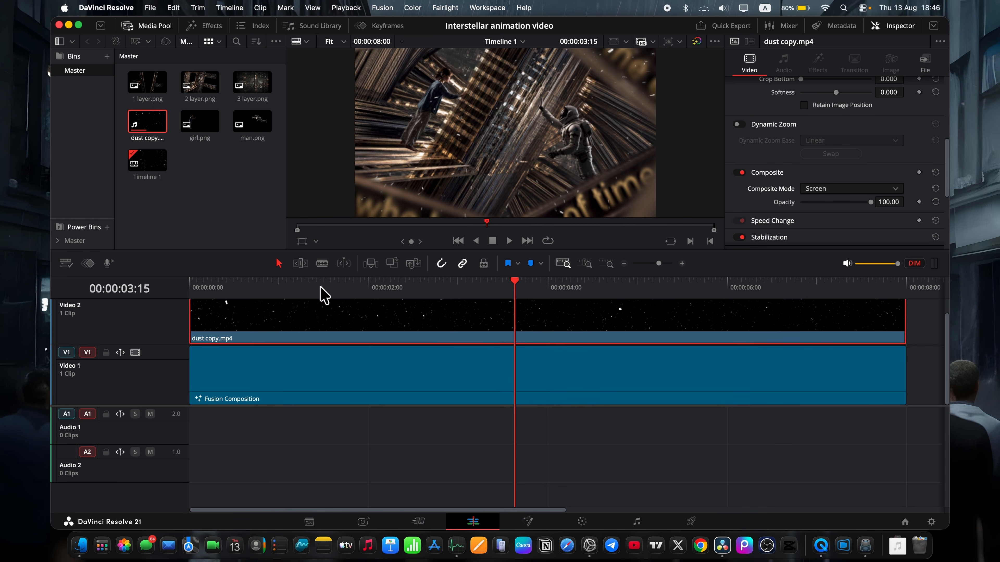
# Lower the dust clip's opacity to 9.92 and scrub through the timeline to check the overlay.
pyautogui.moveTo(340, 290); pyautogui.dragTo(548, 291)
pyautogui.press('space')
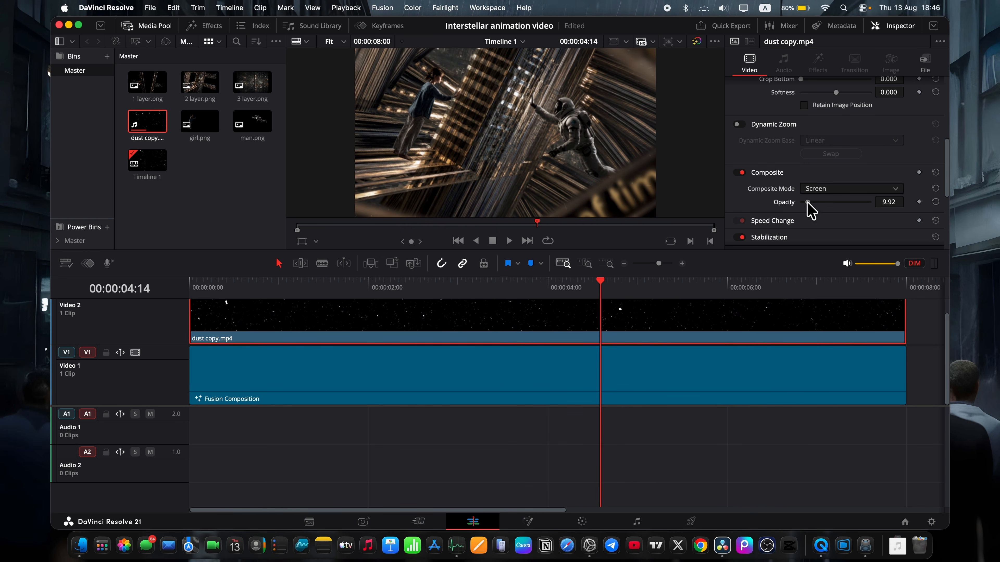
pyautogui.moveTo(252, 289); pyautogui.dragTo(884, 290)
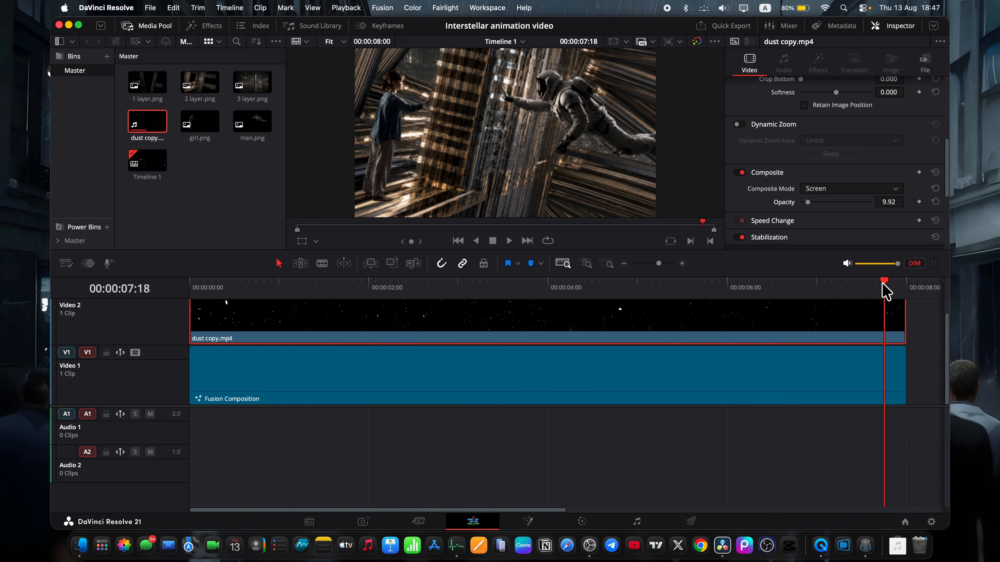
# Add a third video track, place an Adjustment Clip at its start and extend it to the end of the dust clip.
pyautogui.scroll(1, 356, 382)
pyautogui.press('Home')
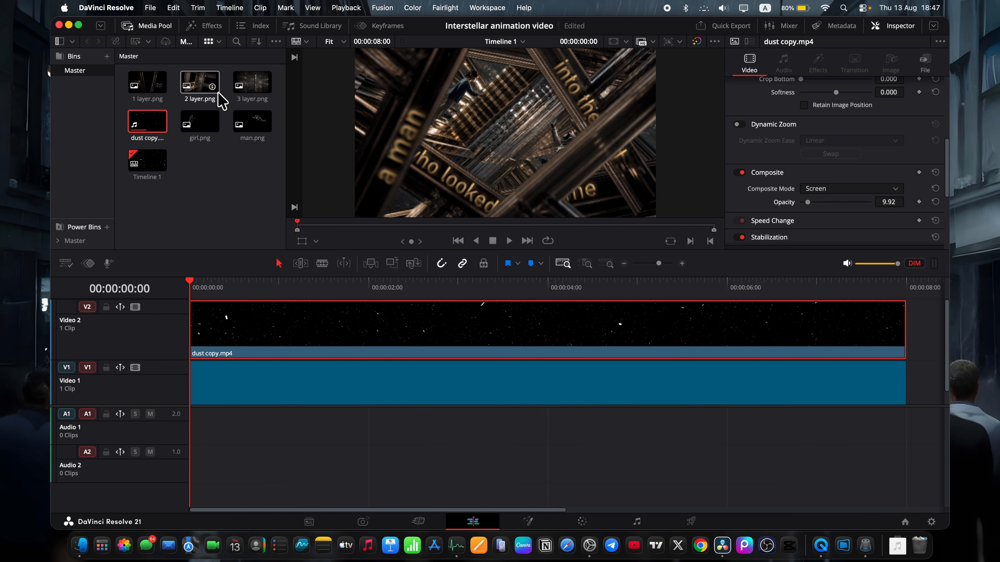
pyautogui.rightClick(150, 335)
pyautogui.click(173, 342)
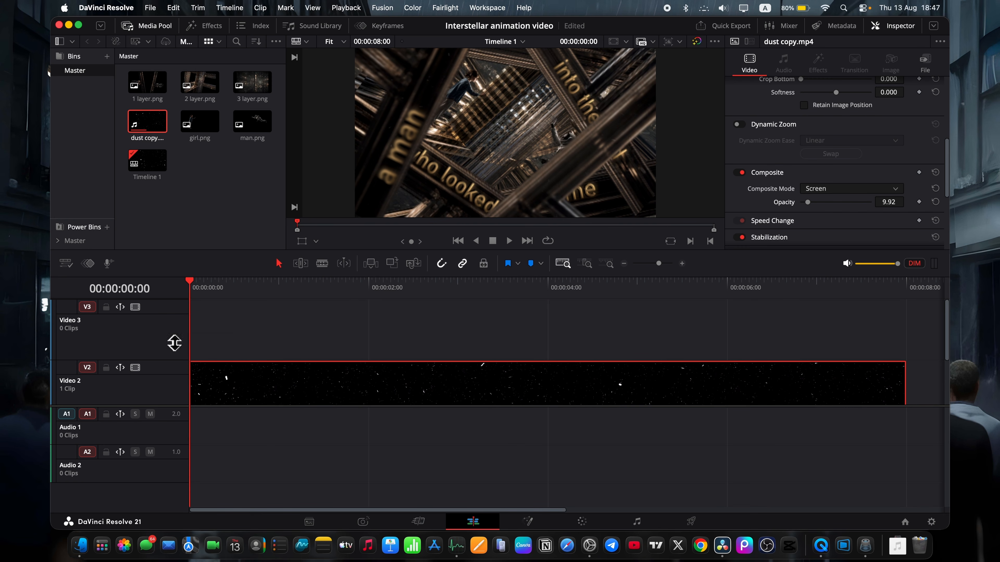
pyautogui.click(206, 26)
pyautogui.moveTo(196, 146); pyautogui.dragTo(229, 318)
pyautogui.moveTo(193, 315); pyautogui.dragTo(193, 316)
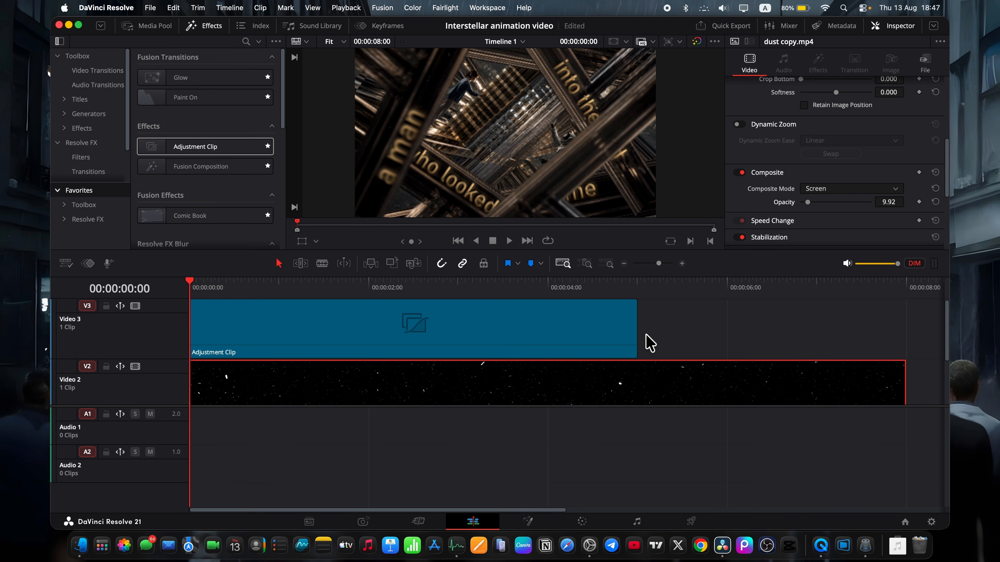
pyautogui.moveTo(636, 331); pyautogui.dragTo(437, 360)
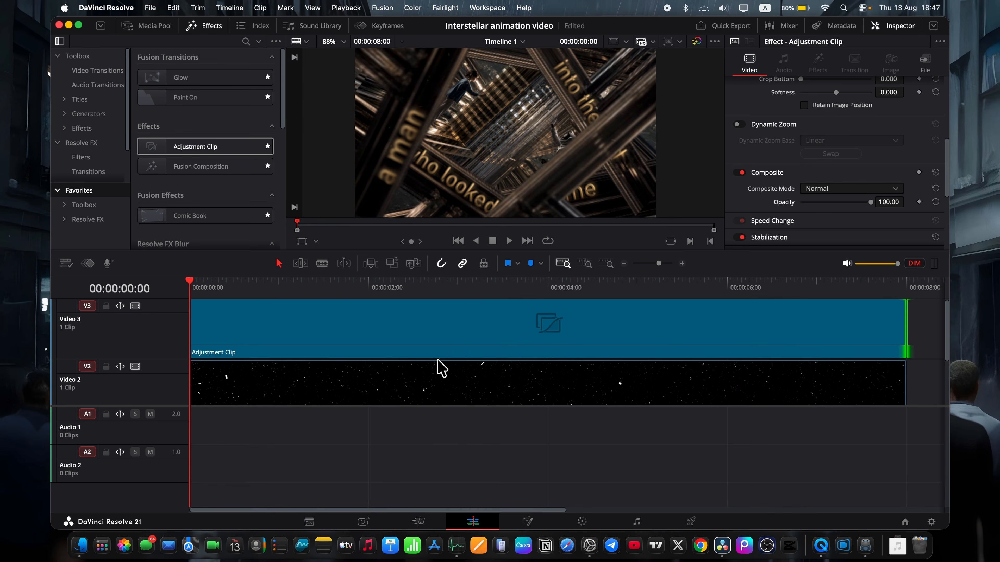
# Apply Zoom Blur to the adjustment clip with Center Exclusion 0.674 and Zoom Amount 0.287, and return to the timeline start.
pyautogui.click(397, 291)
pyautogui.click(408, 324)
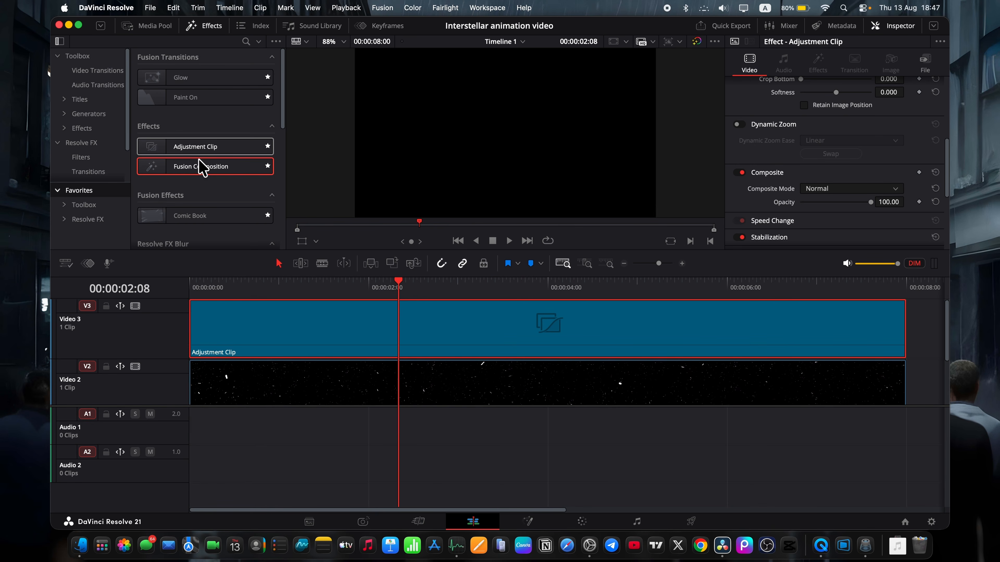
pyautogui.scroll(-5, 198, 166)
pyautogui.moveTo(199, 228); pyautogui.dragTo(285, 330)
pyautogui.moveTo(838, 151)
pyautogui.mouseDown()
pyautogui.moveTo(868, 148)
pyautogui.moveTo(834, 150)
pyautogui.moveTo(855, 150)
pyautogui.moveTo(846, 150)
pyautogui.mouseUp()
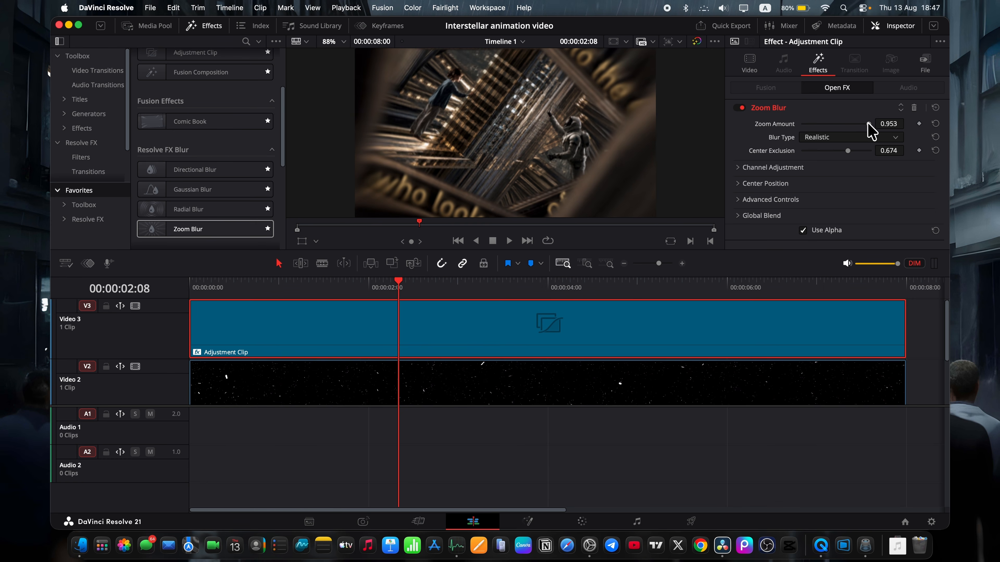
pyautogui.moveTo(868, 123); pyautogui.dragTo(846, 123)
pyautogui.moveTo(397, 283); pyautogui.dragTo(177, 285)
# Apply a Vignette to the adjustment clip with Size 0.790, and scrub through the timeline to review the result.
pyautogui.scroll(-1, 173, 209)
pyautogui.scroll(-3, 173, 209)
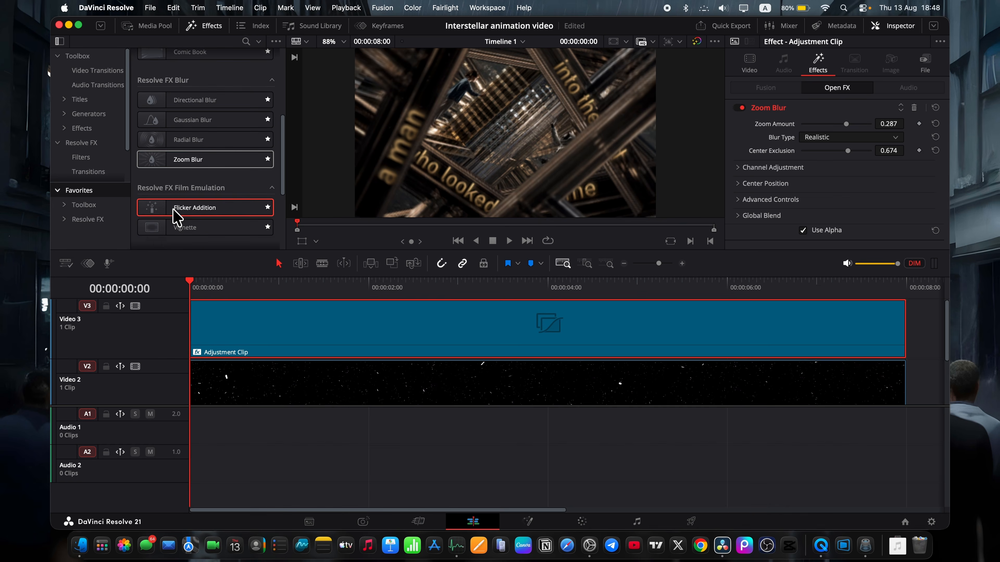
pyautogui.moveTo(234, 212); pyautogui.dragTo(334, 336)
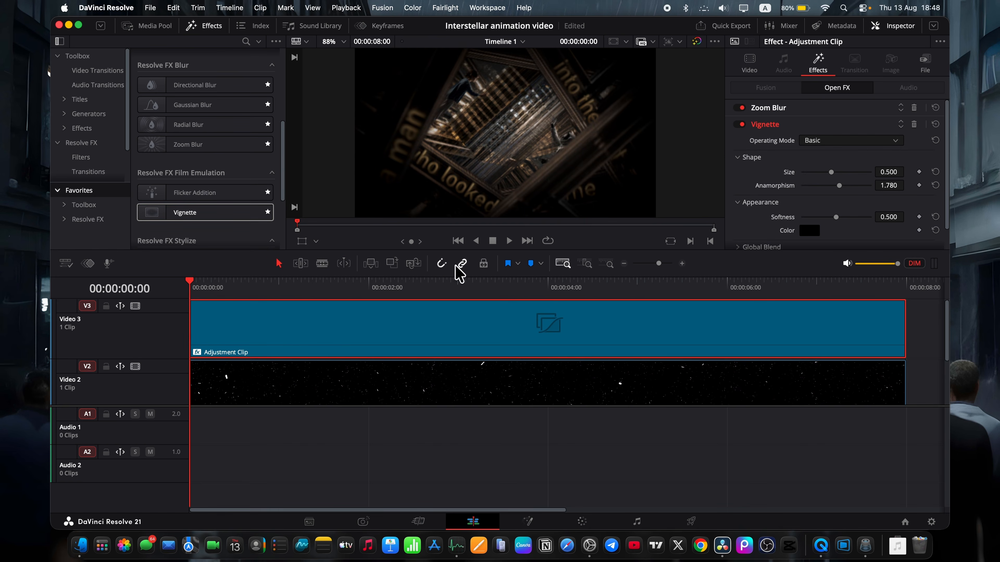
pyautogui.moveTo(839, 174)
pyautogui.mouseDown()
pyautogui.moveTo(824, 171)
pyautogui.moveTo(855, 172)
pyautogui.mouseUp()
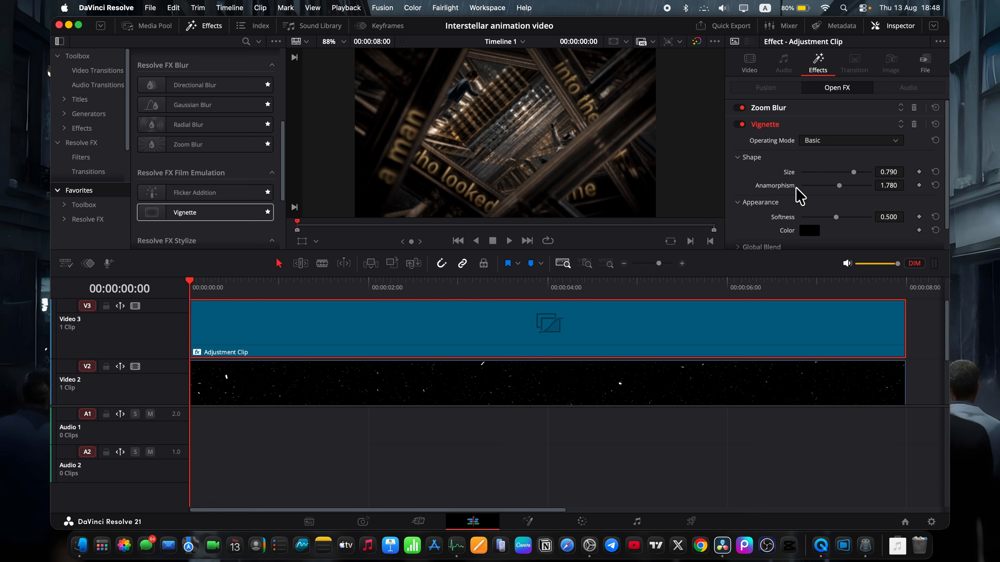
pyautogui.moveTo(213, 287); pyautogui.dragTo(868, 317)
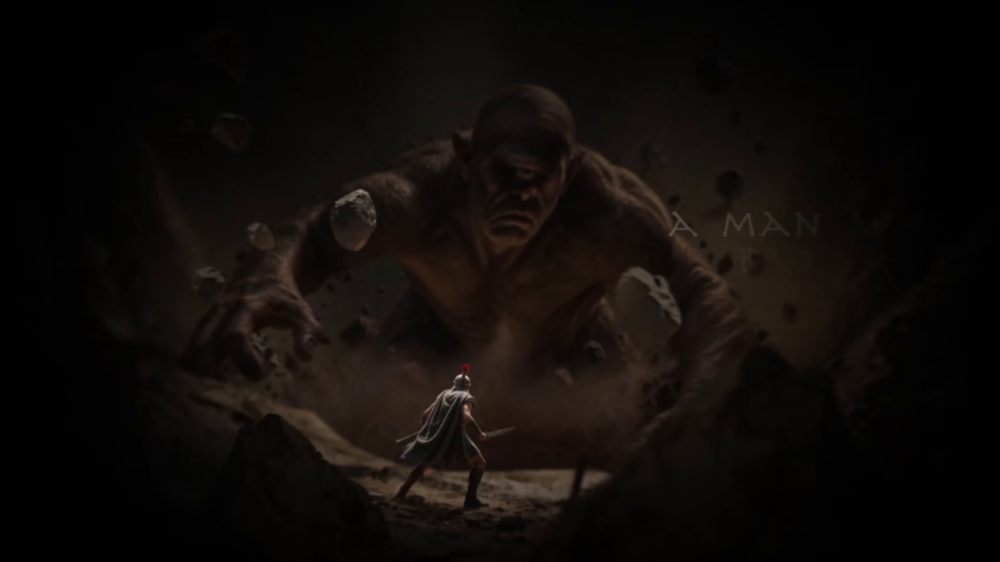